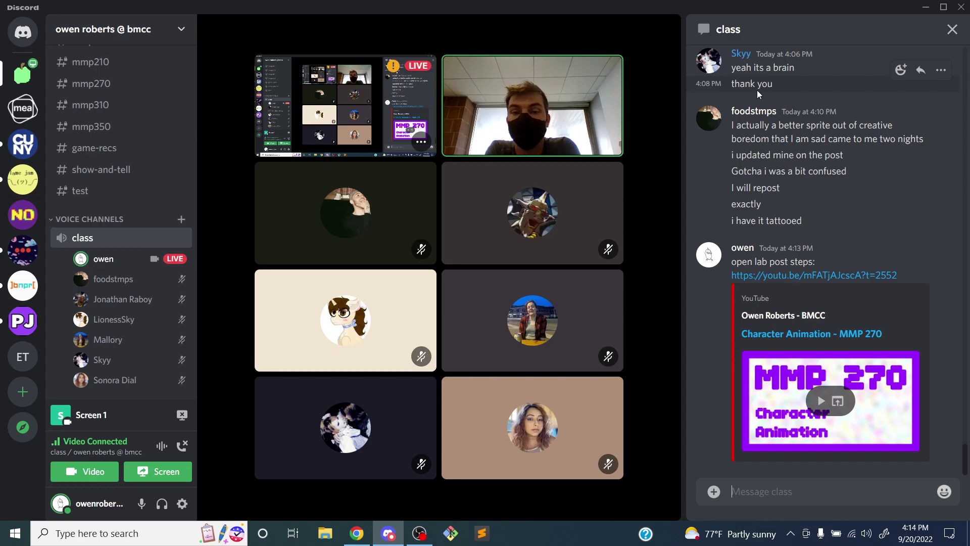
Clear the open windows, switch to Godot and open the project named Game for editing
left_click(926, 7)
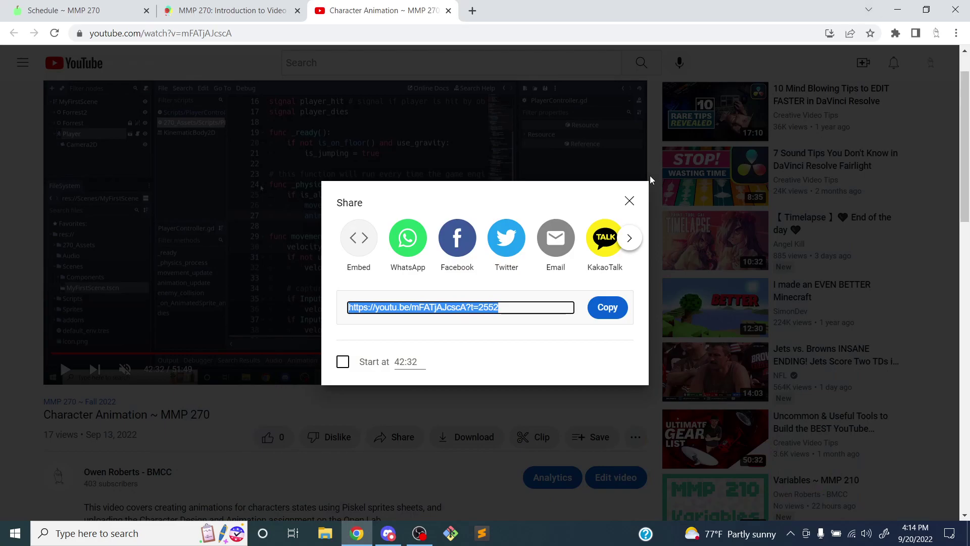
left_click(629, 201)
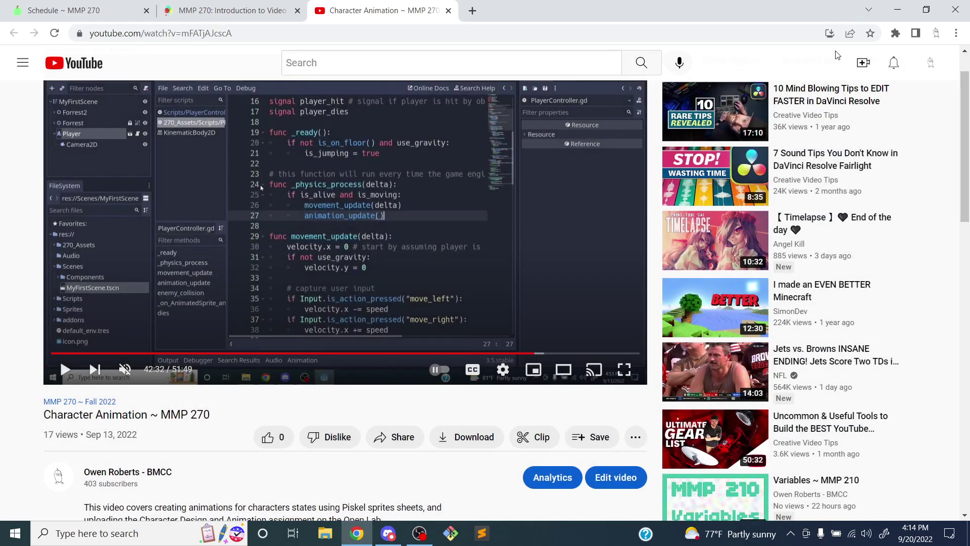
left_click(898, 10)
double_click(23, 147)
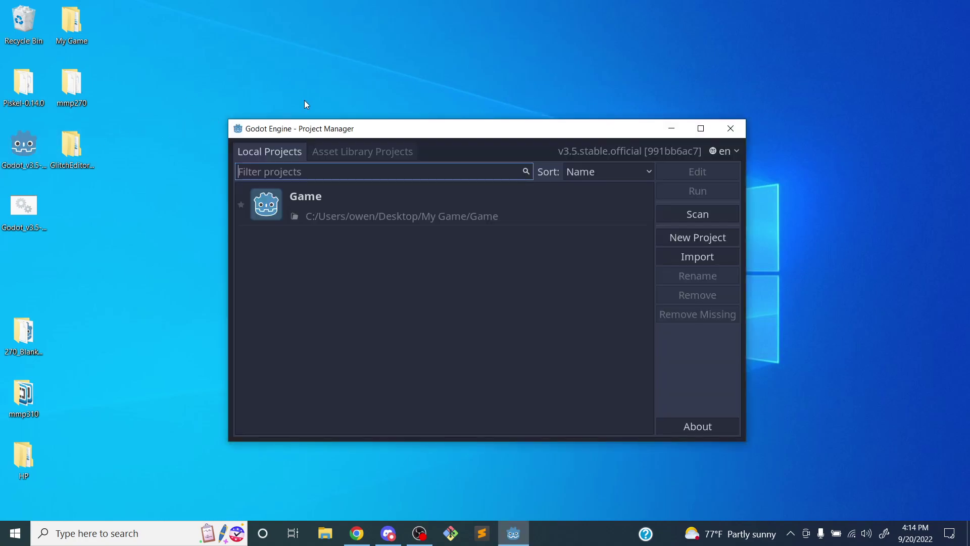
left_click(354, 202)
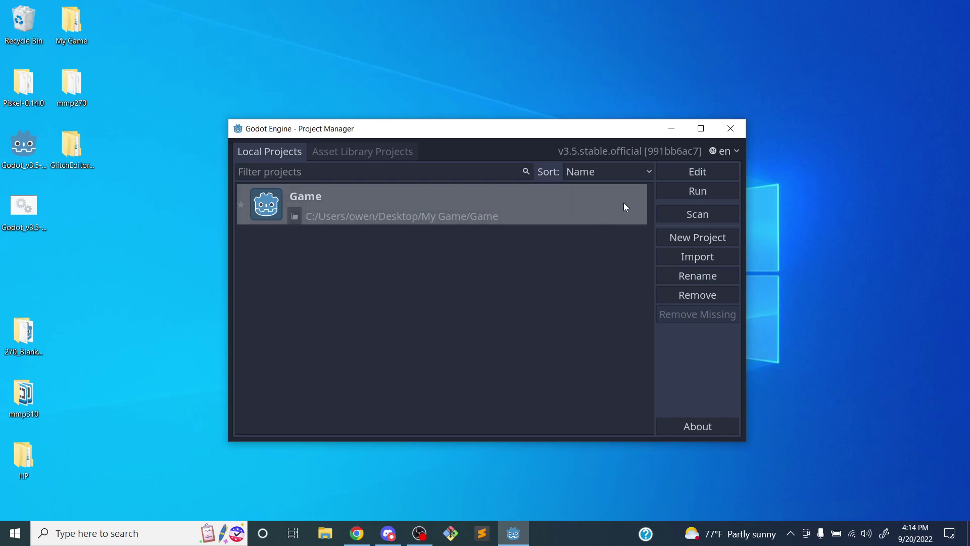
left_click(697, 173)
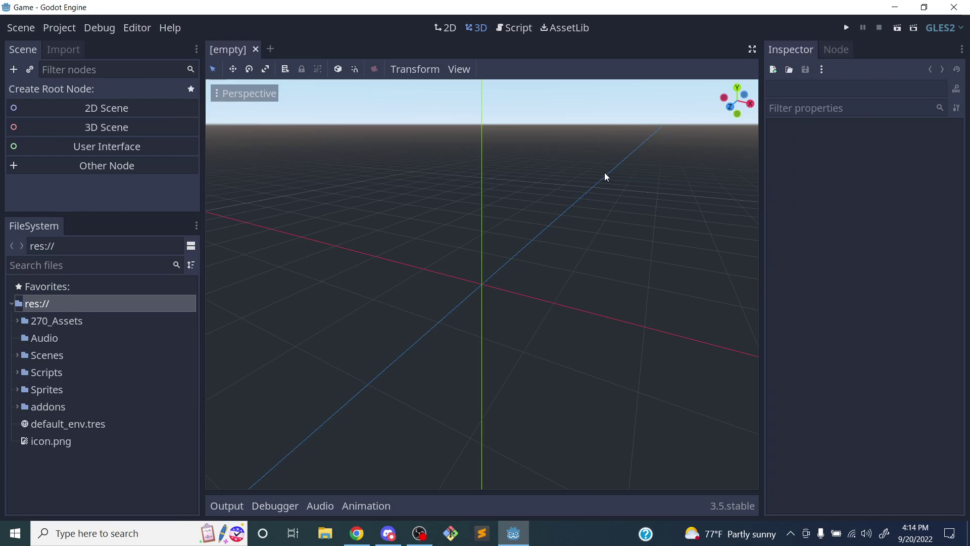
Open the scene MyFirstScene.tscn from the project's Scenes folder
left_click(18, 355)
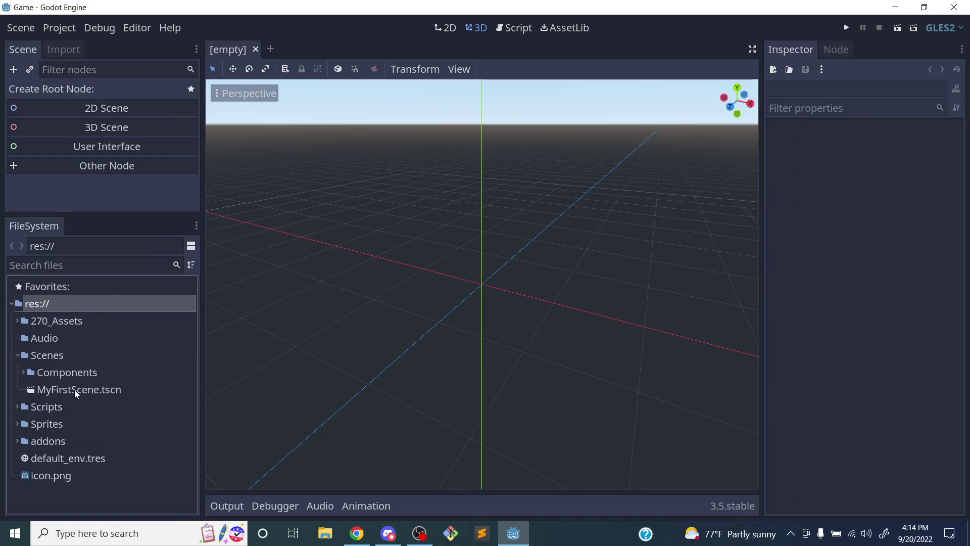
left_click(107, 385)
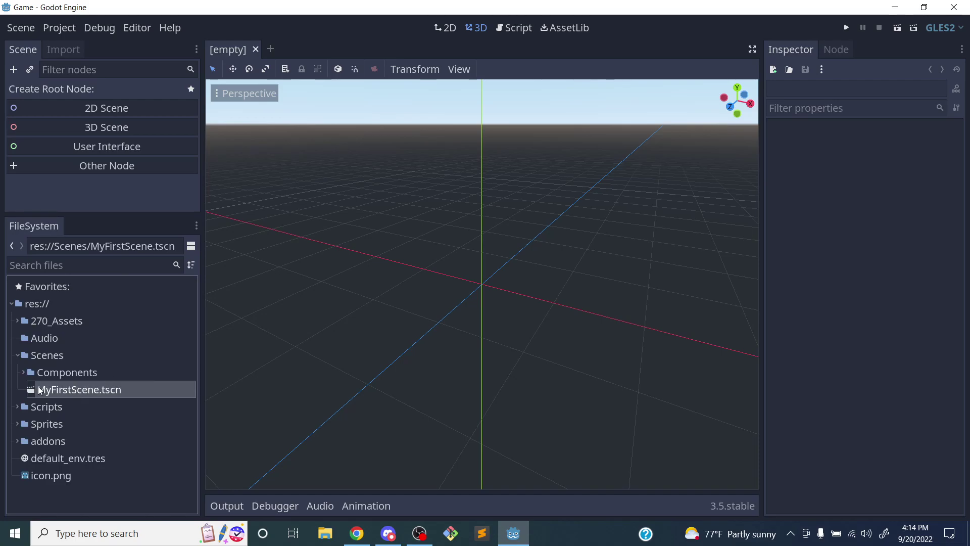
double_click(31, 390)
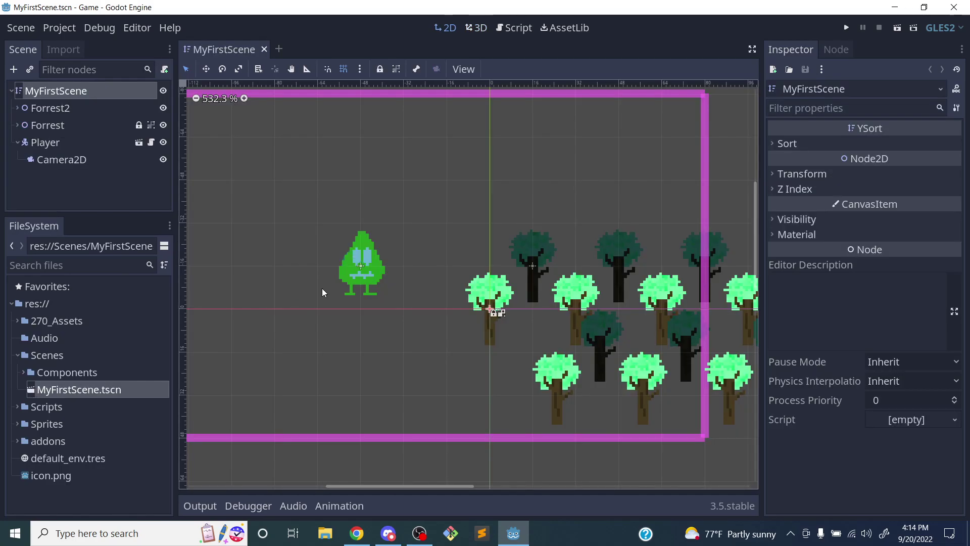
Look over the scene layout and its Forrest and Player nodes, and collapse the Player node in the scene tree
scroll(369, 296, "up", 3)
scroll(369, 296, "down", 6)
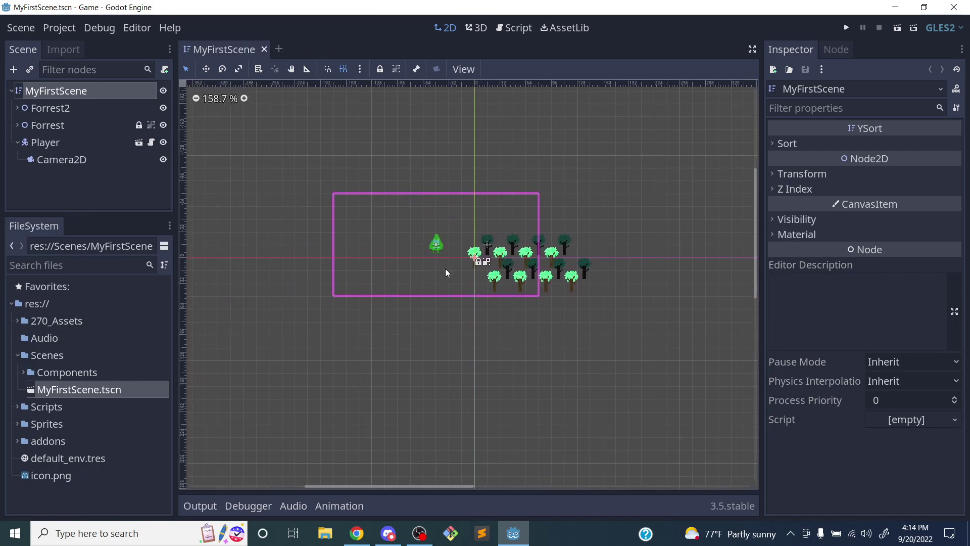
scroll(456, 261, "up", 4)
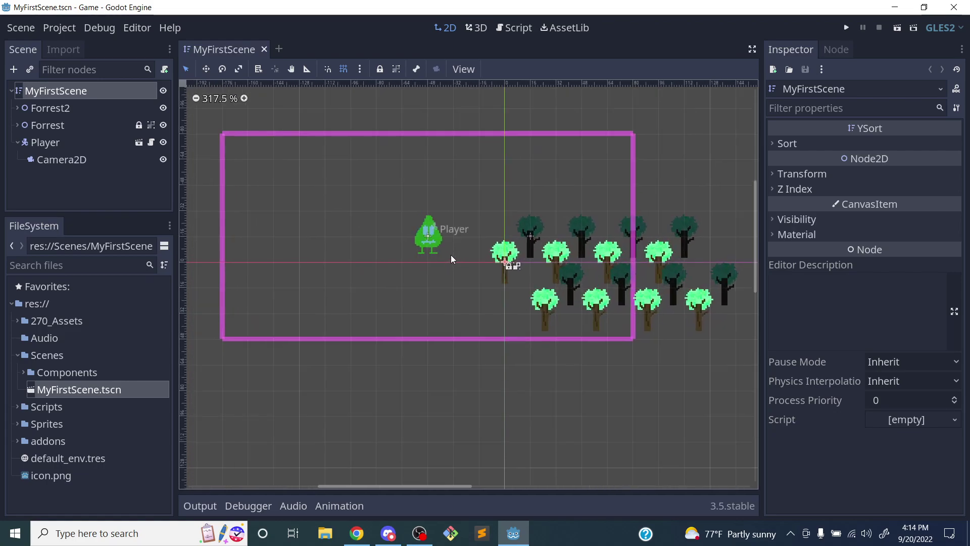
mouse_move(437, 286)
left_mouse_down()
mouse_move(396, 262)
mouse_move(372, 271)
mouse_move(430, 281)
left_mouse_up()
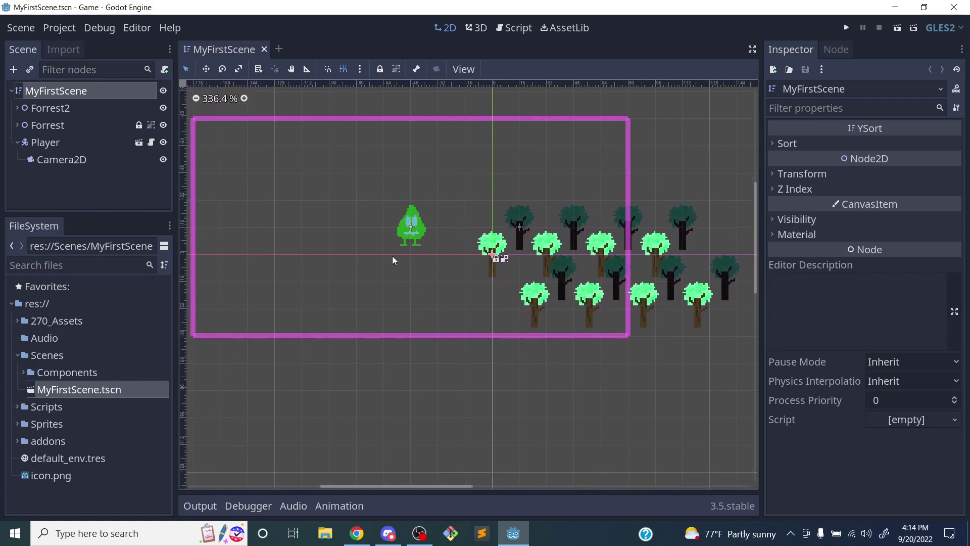
left_click(48, 114)
left_click(49, 130)
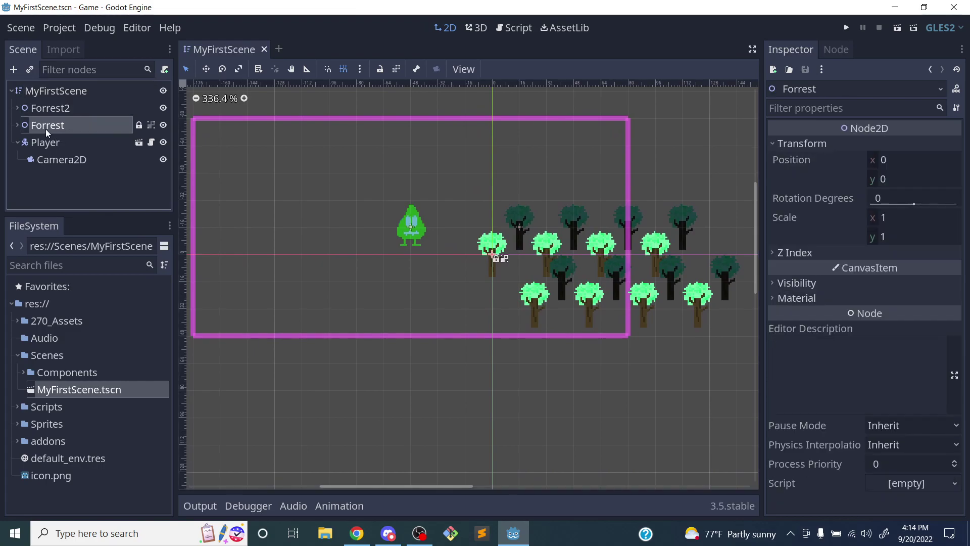
left_click(15, 146)
double_click(15, 147)
left_click(18, 142)
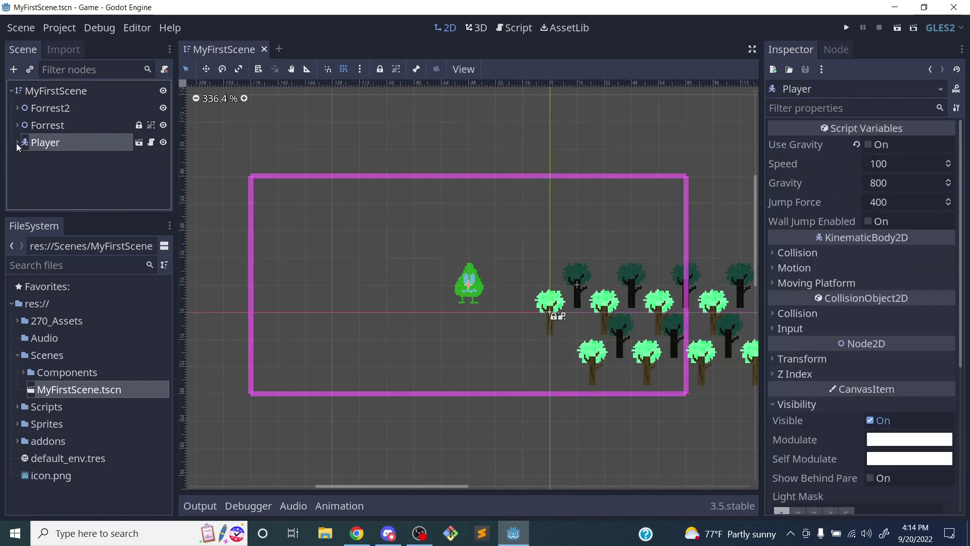
Move the Forrest2 group of dark trees diagonally up and to the right, away from the light Forrest trees
scroll(551, 303, "down", 3)
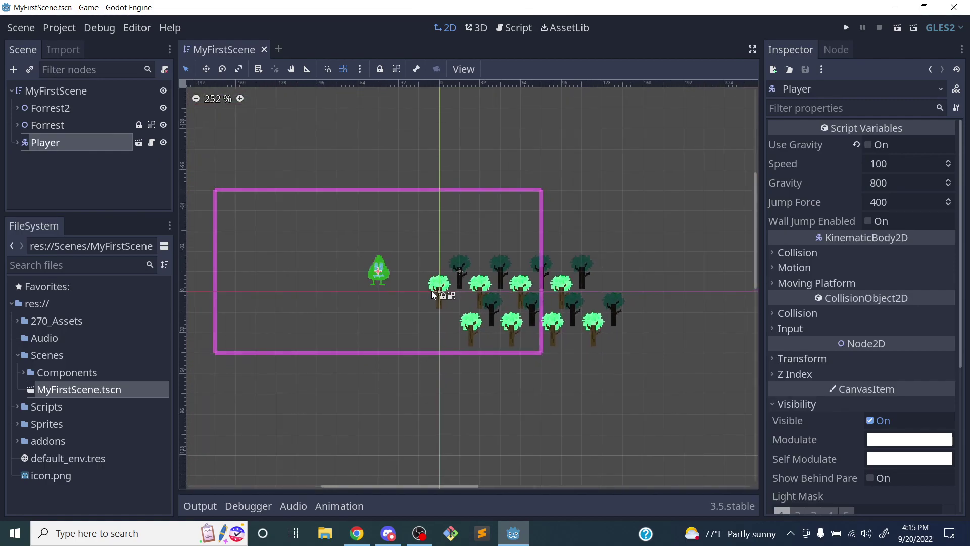
scroll(431, 291, "up", 11)
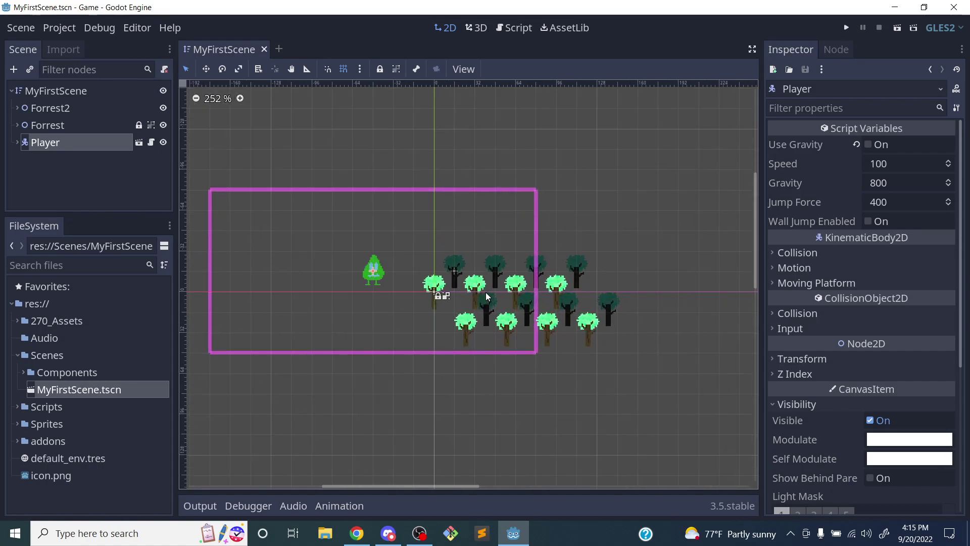
scroll(418, 228, "up", 1)
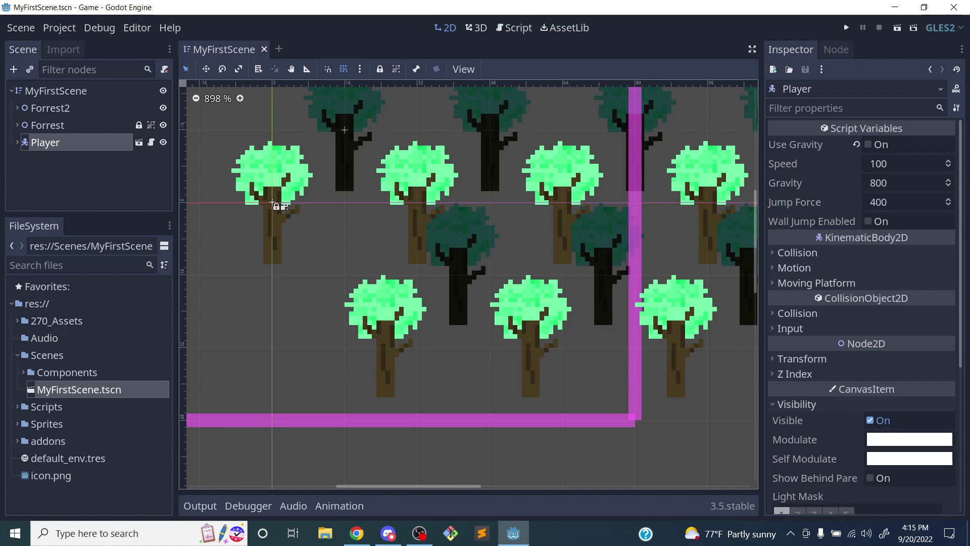
scroll(414, 251, "up", 1)
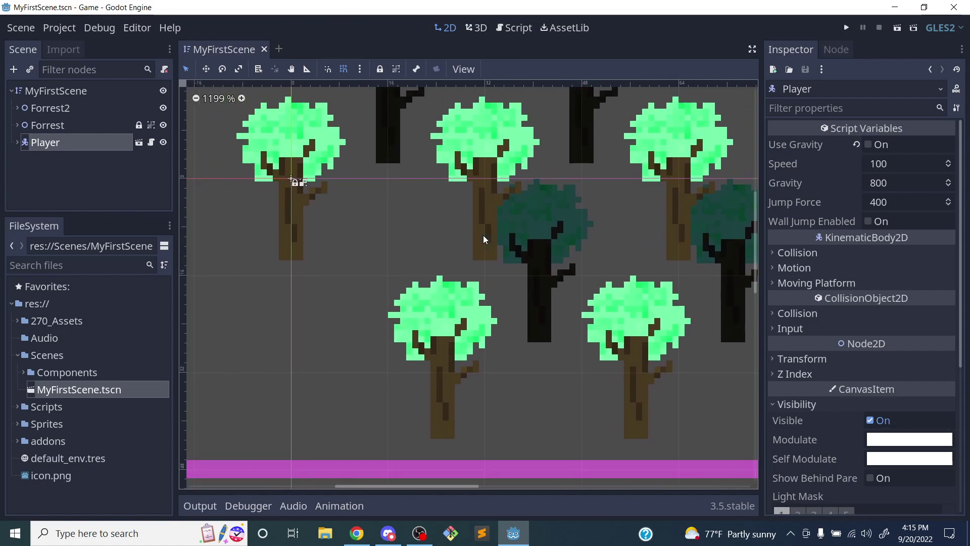
scroll(417, 262, "down", 4)
scroll(437, 262, "down", 1)
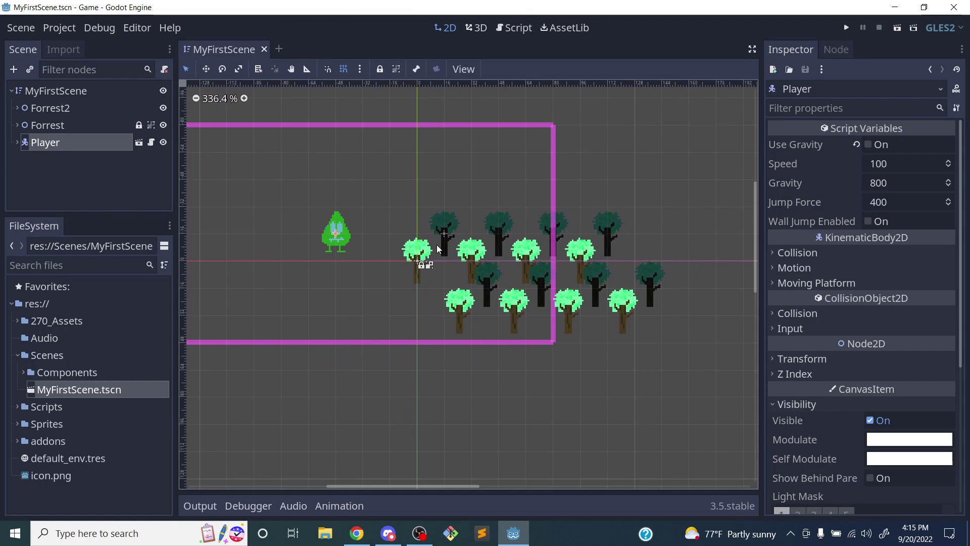
left_click(115, 104)
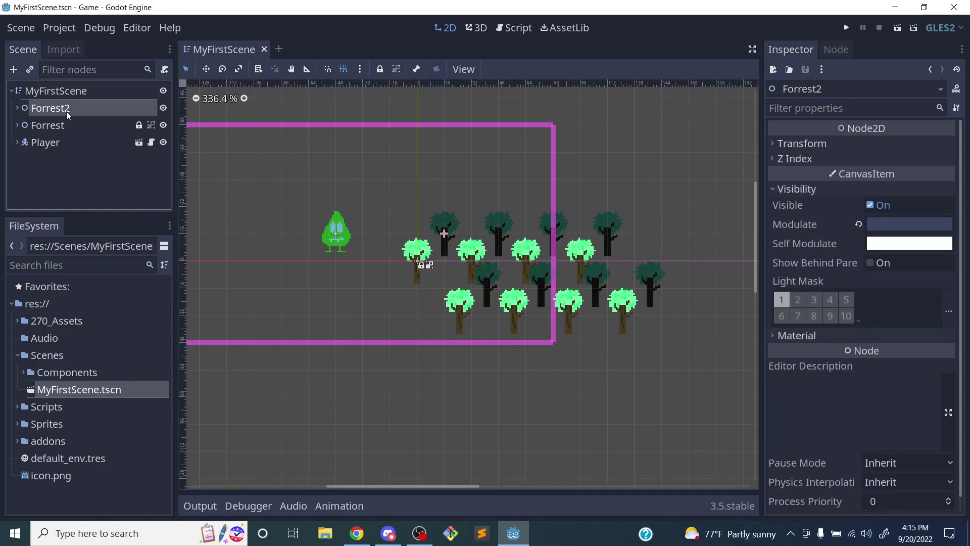
left_click(58, 123)
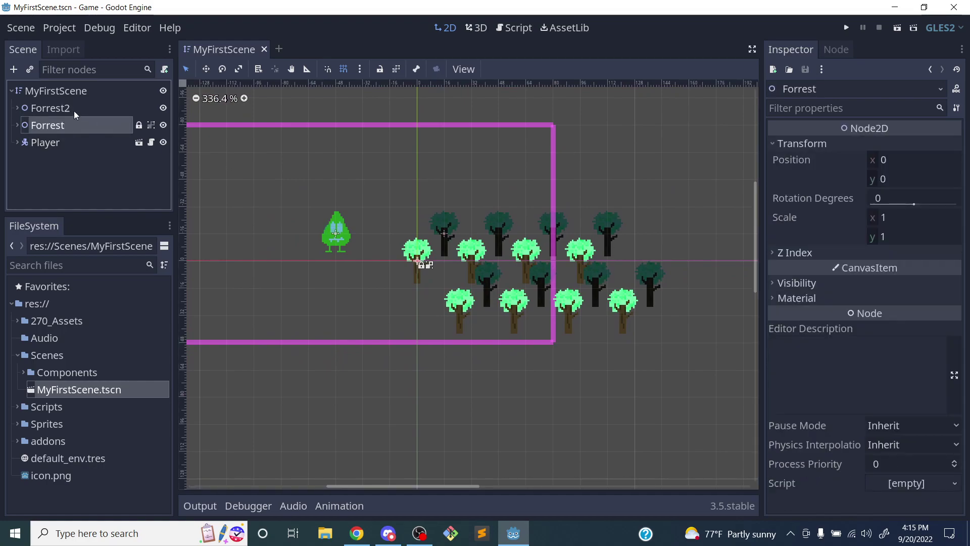
left_click(49, 108)
left_click_drag(429, 262, 497, 185)
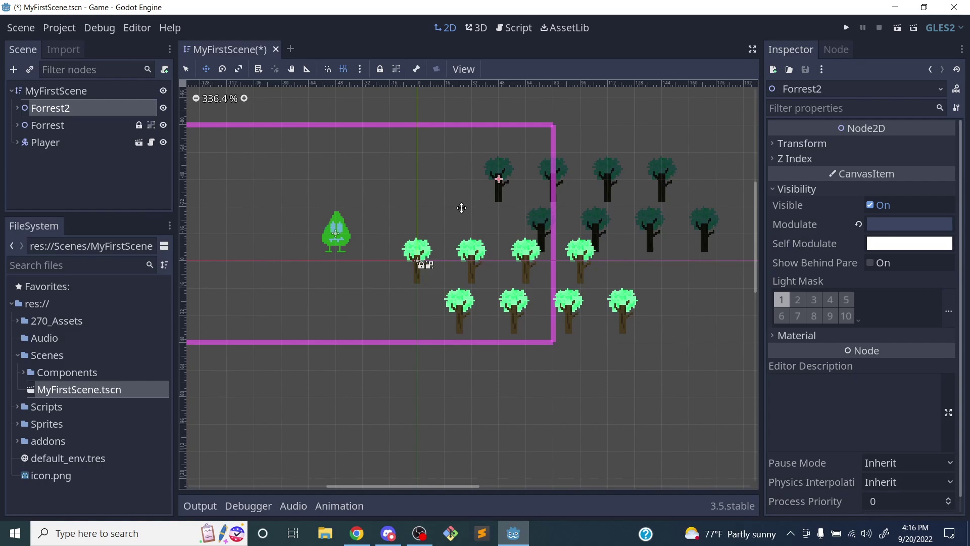
Switch to Piskel by launching Piskel-0.14.0 from its desktop folder, and enlarge its window to fill most of the screen
left_click(895, 7)
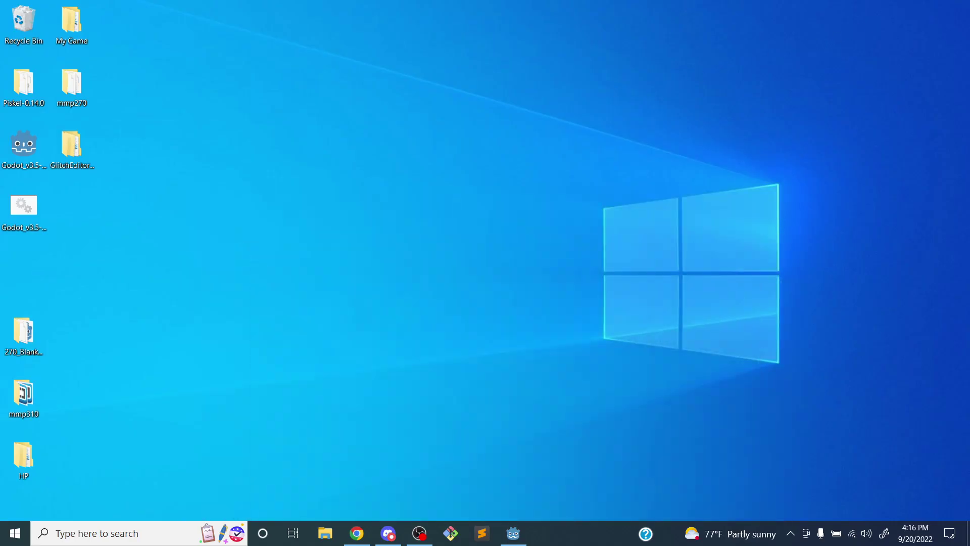
double_click(21, 93)
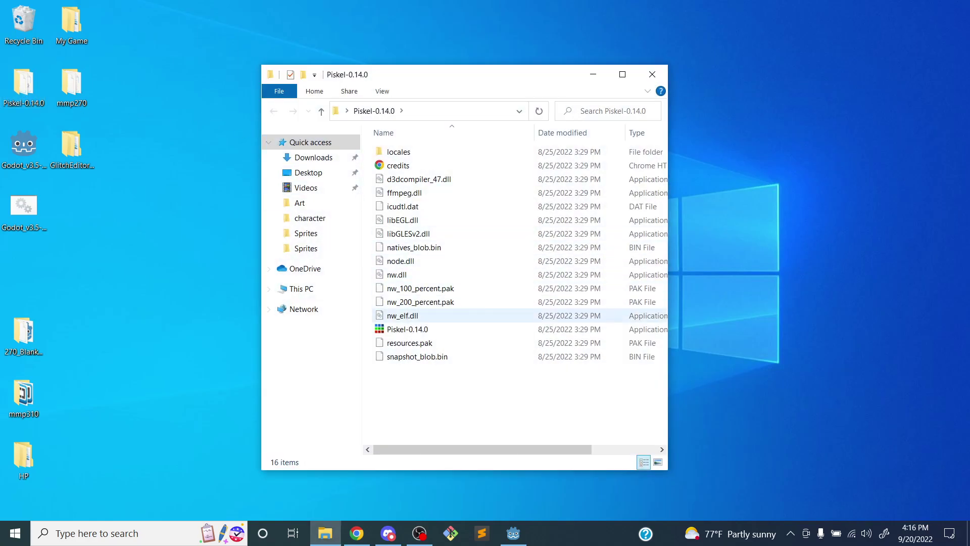
left_click(403, 331)
double_click(404, 331)
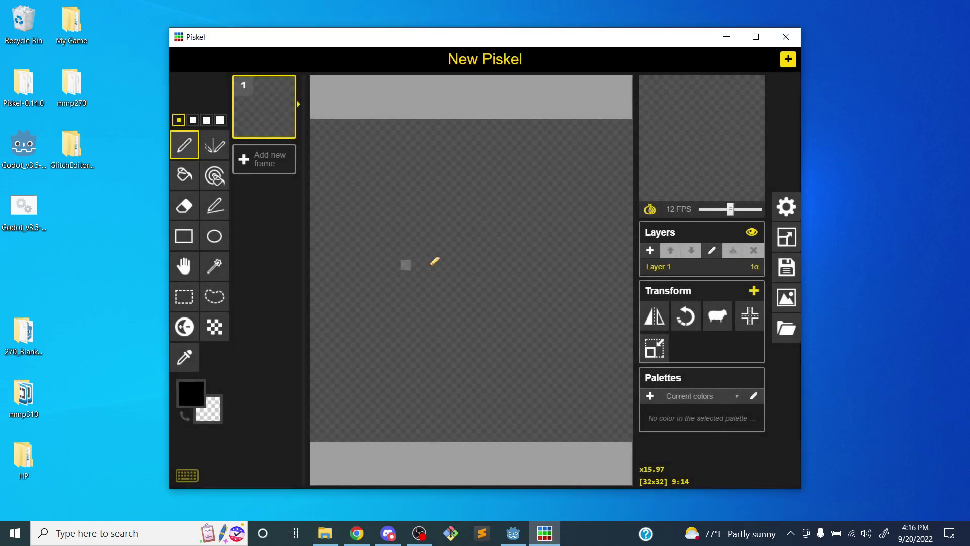
left_click_drag(494, 39, 467, 16)
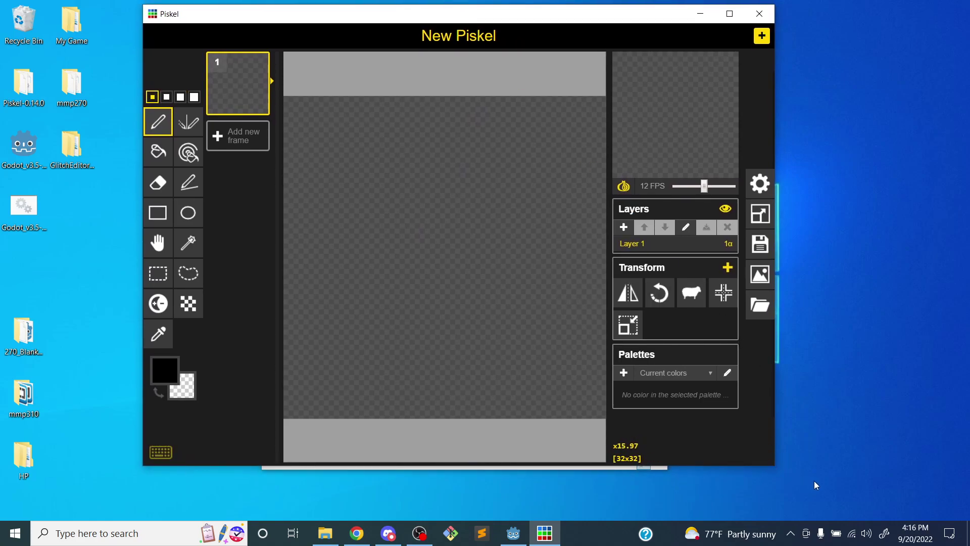
left_click_drag(776, 467, 954, 520)
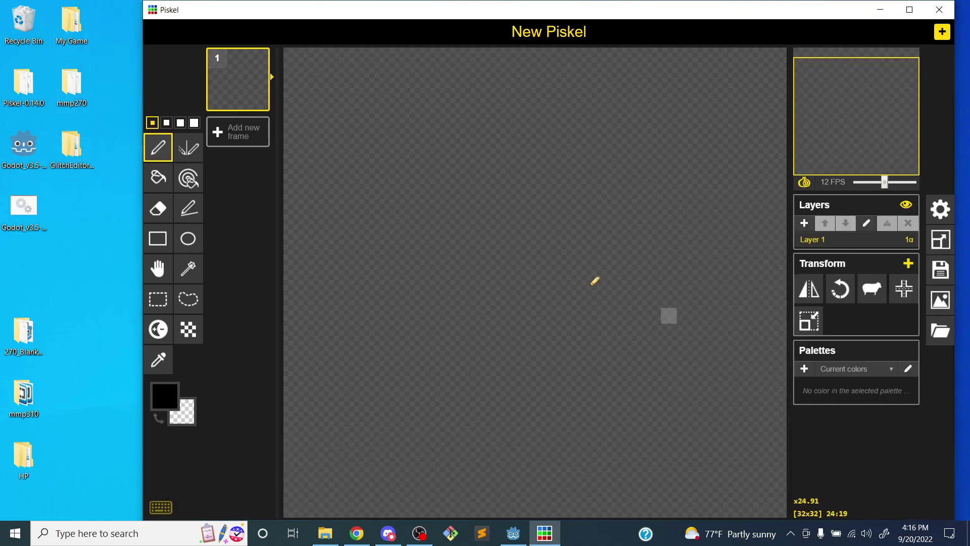
Set the new sprite's title to scenery_bird in the save options
left_click(939, 269)
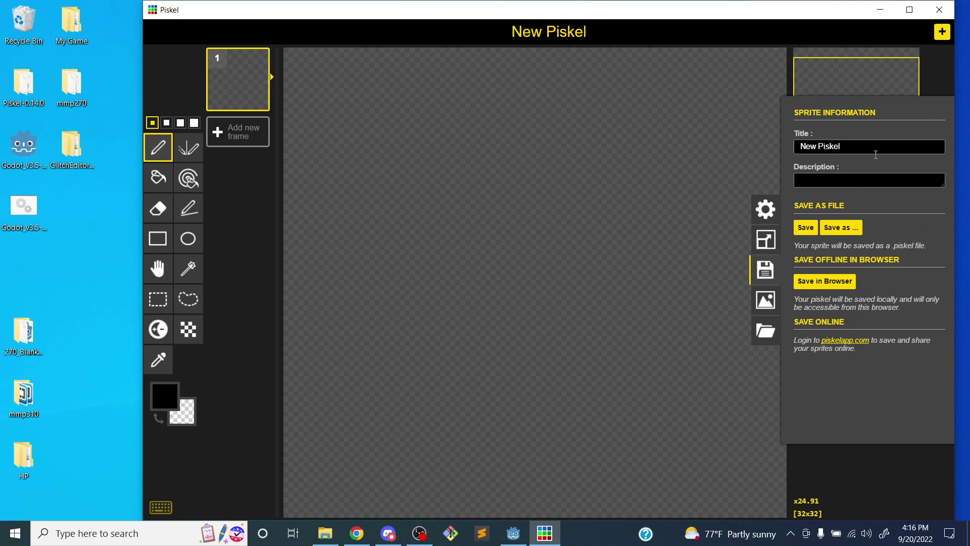
left_click(766, 270)
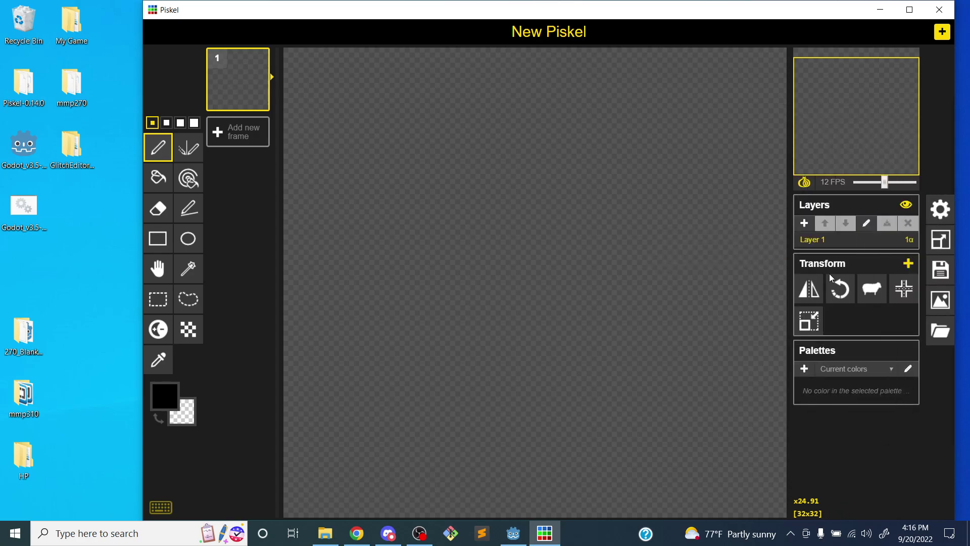
left_click(936, 277)
left_click(858, 228)
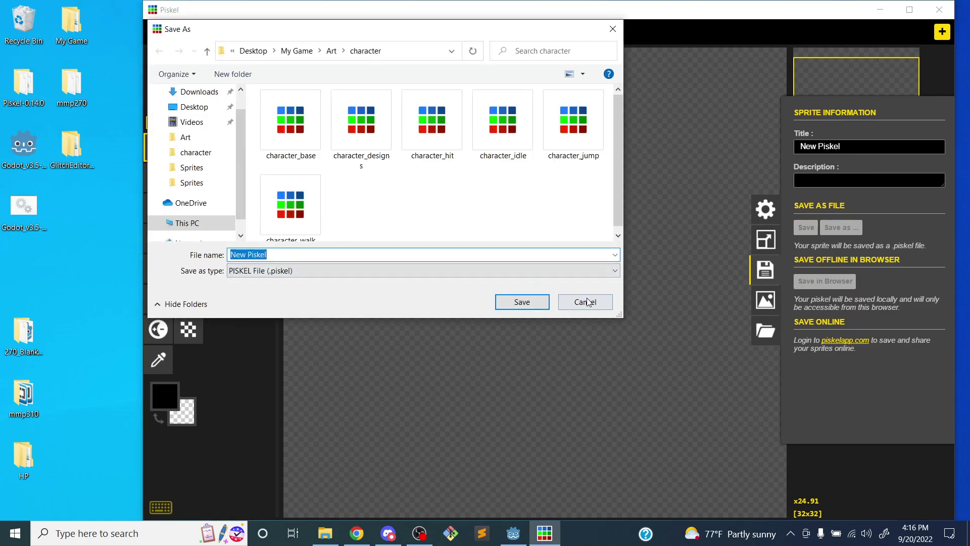
left_click(586, 302)
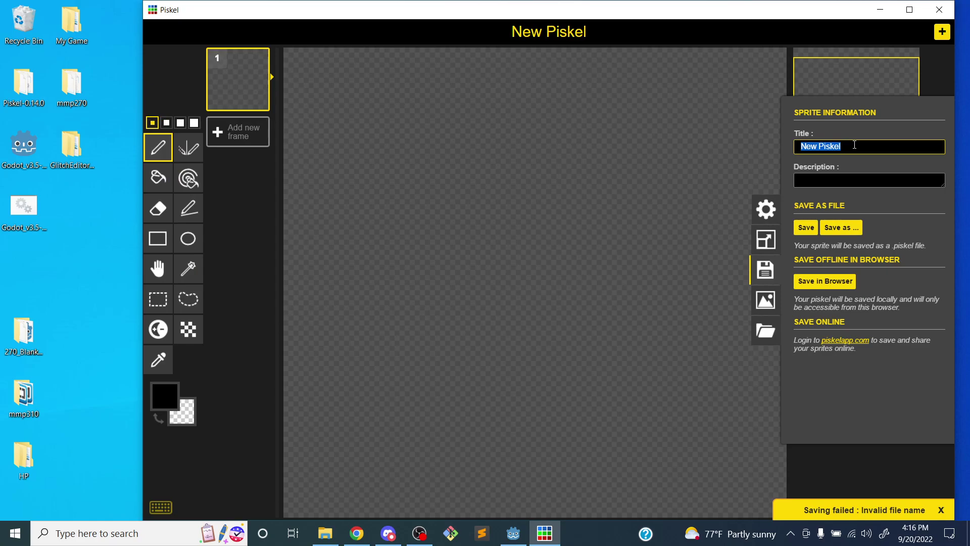
type("cenery_bird")
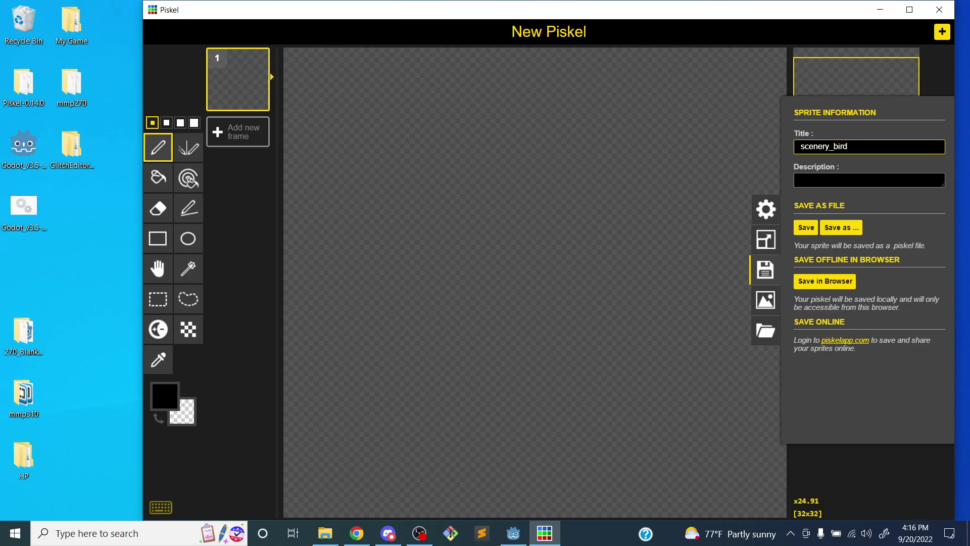
Save the sprite as scenery_bird in a new folder named scenery inside My Game's Art folder
left_click(840, 227)
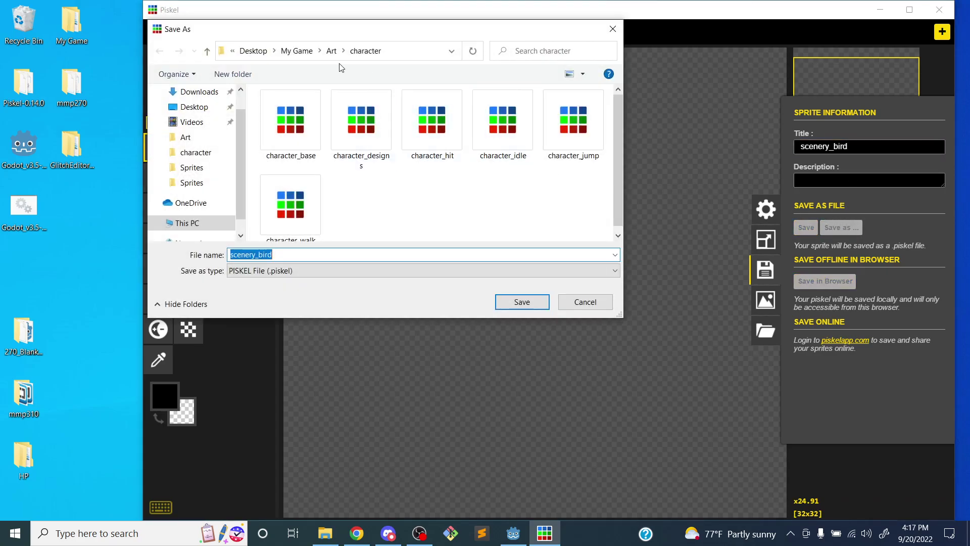
left_click(332, 50)
left_click(344, 187)
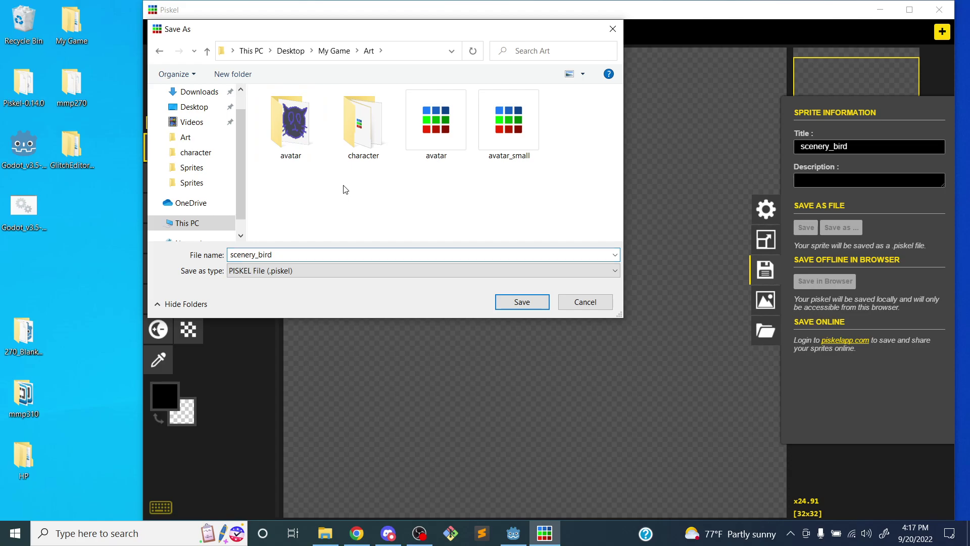
right_click(297, 191)
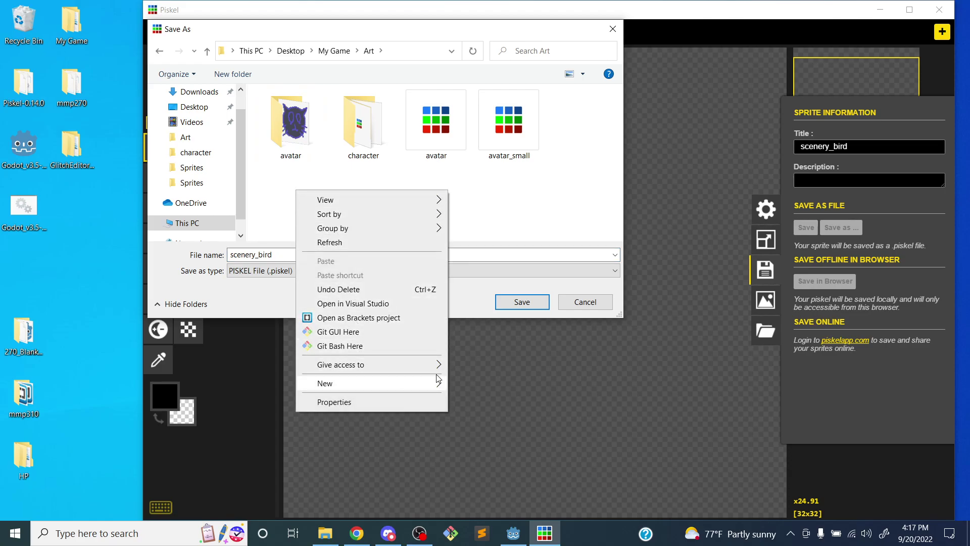
mouse_move(441, 388)
left_click(469, 383)
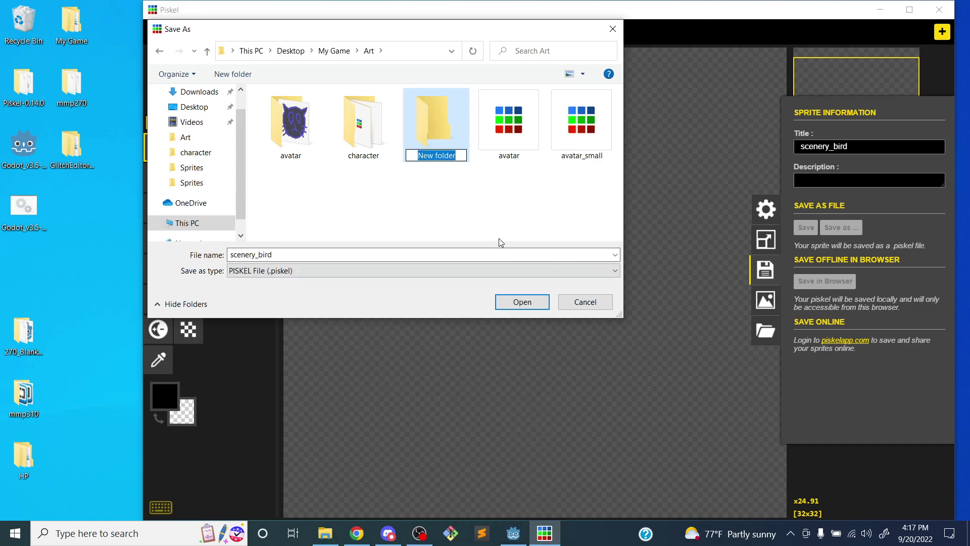
type("scenery")
key("Return")
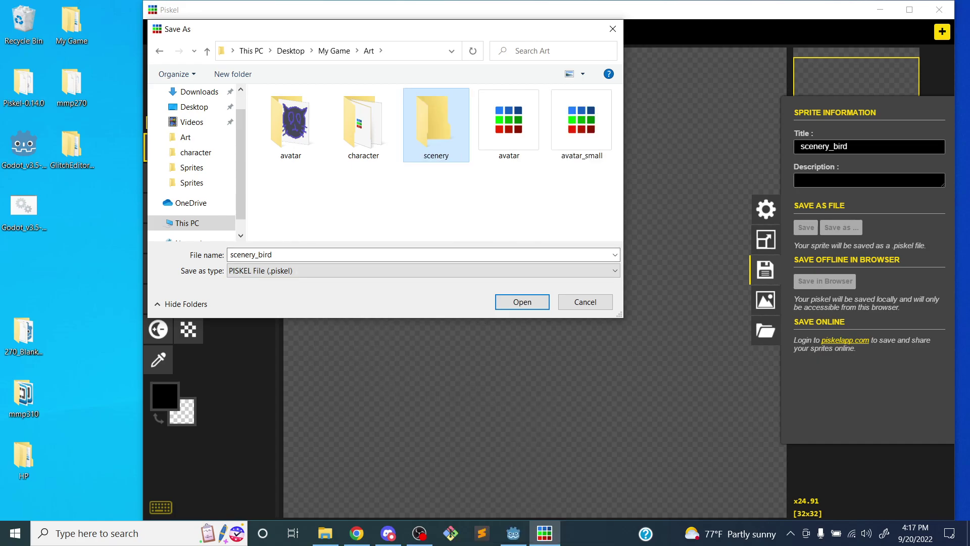
double_click(434, 117)
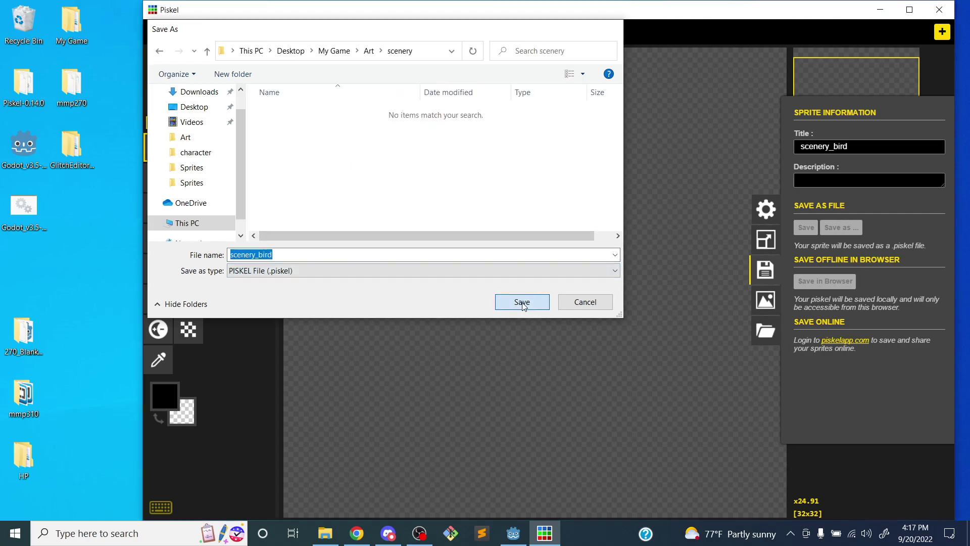
left_click(522, 303)
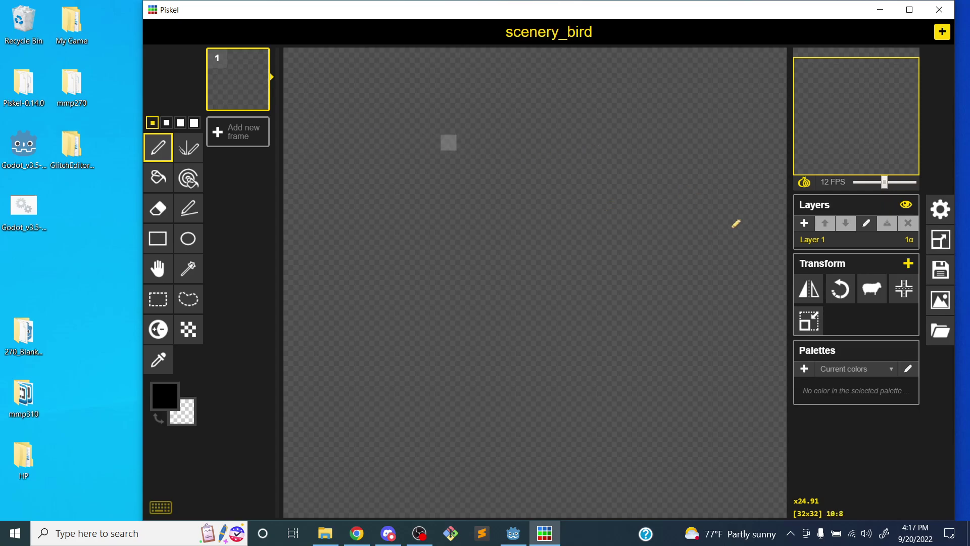
left_click(953, 238)
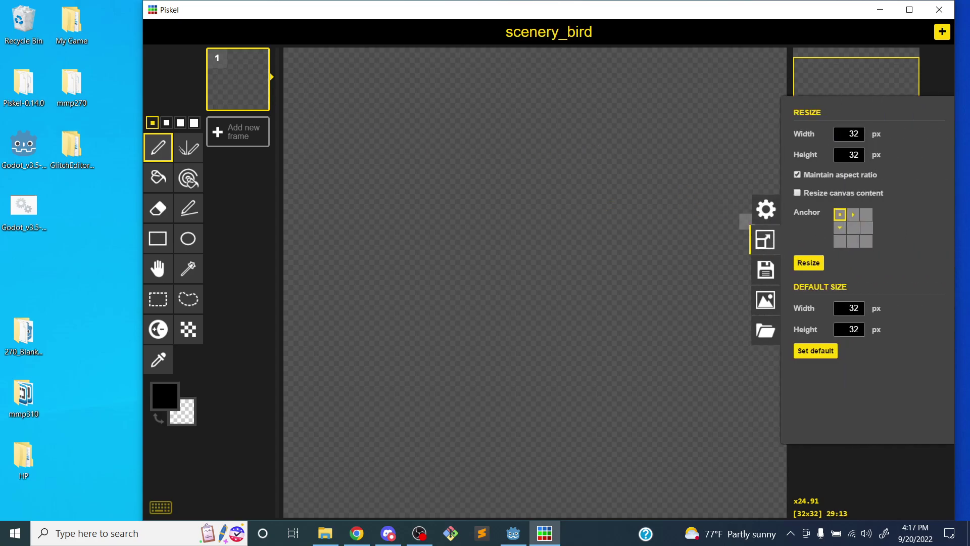
left_click(764, 239)
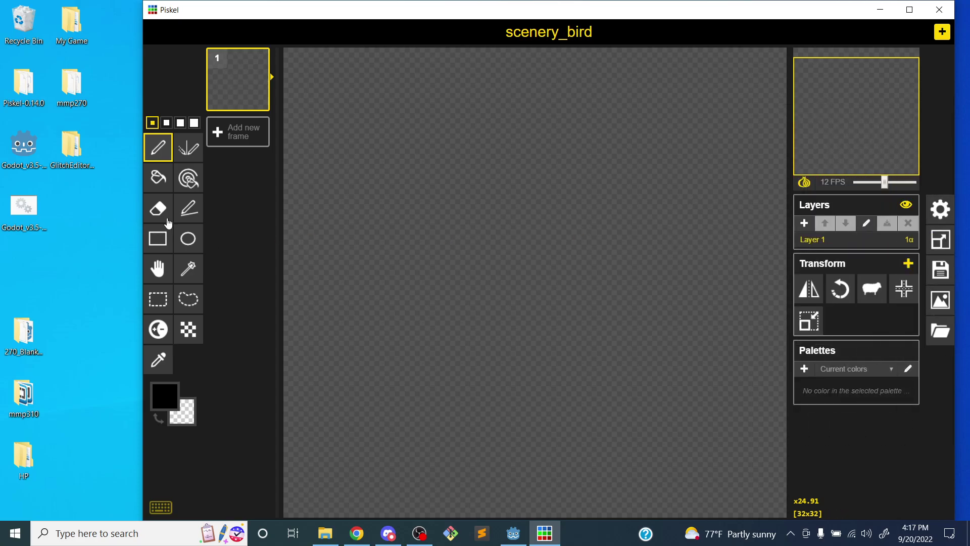
Set the primary drawing color to a medium pinkish purple
left_click(156, 408)
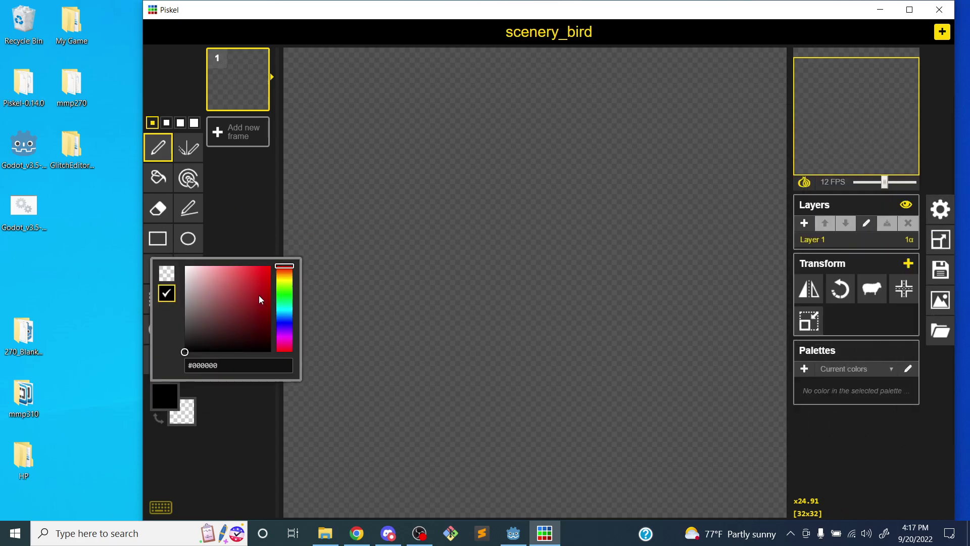
left_click_drag(290, 269, 284, 342)
left_click_drag(256, 309, 218, 280)
left_click_drag(284, 334, 284, 336)
mouse_move(219, 275)
left_mouse_down()
mouse_move(228, 290)
mouse_move(213, 285)
mouse_move(232, 261)
left_mouse_up()
left_click(244, 226)
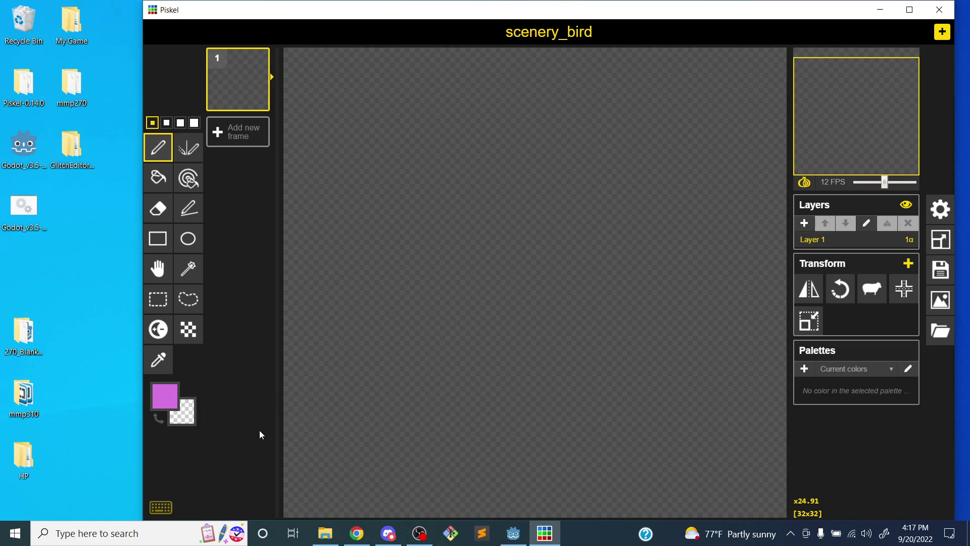
Switch to Chrome, search images for "pink bird", view the Pink-headed Warbler photo as reference, and return to Piskel
left_click(357, 533)
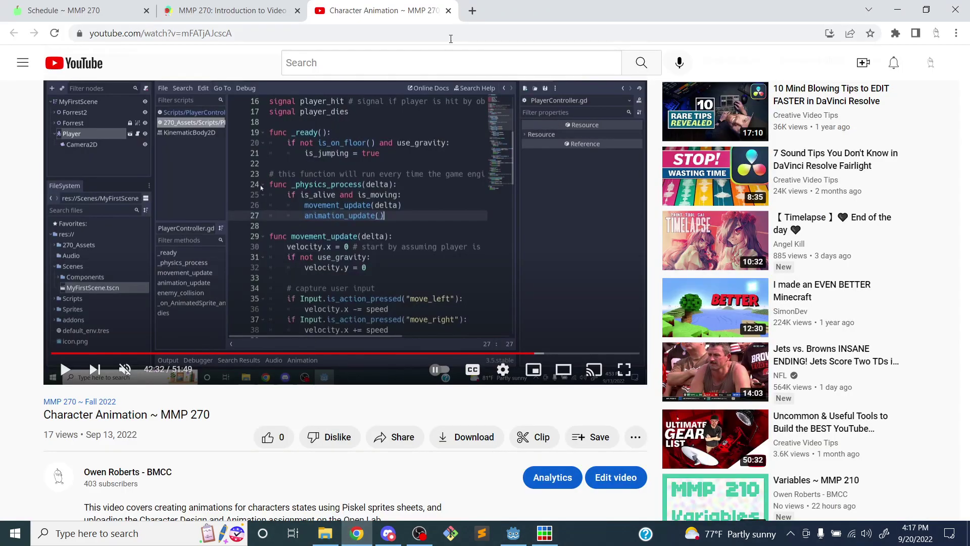
left_click(472, 11)
type("pink bird")
key("Return")
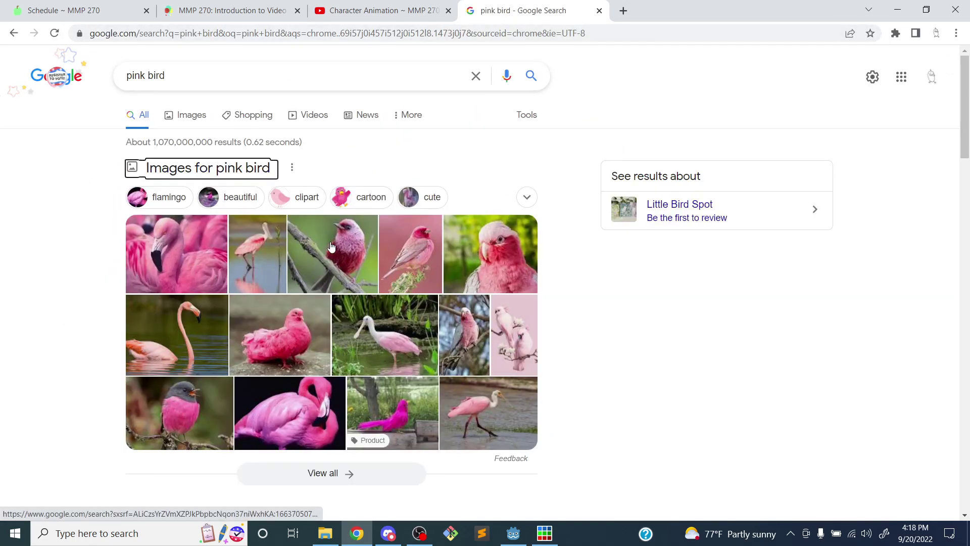
left_click(193, 120)
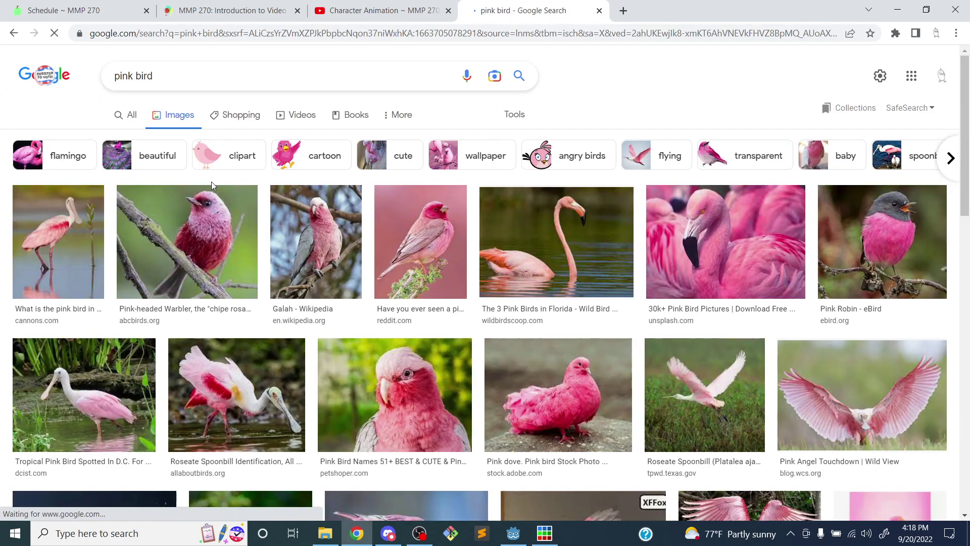
left_click(232, 237)
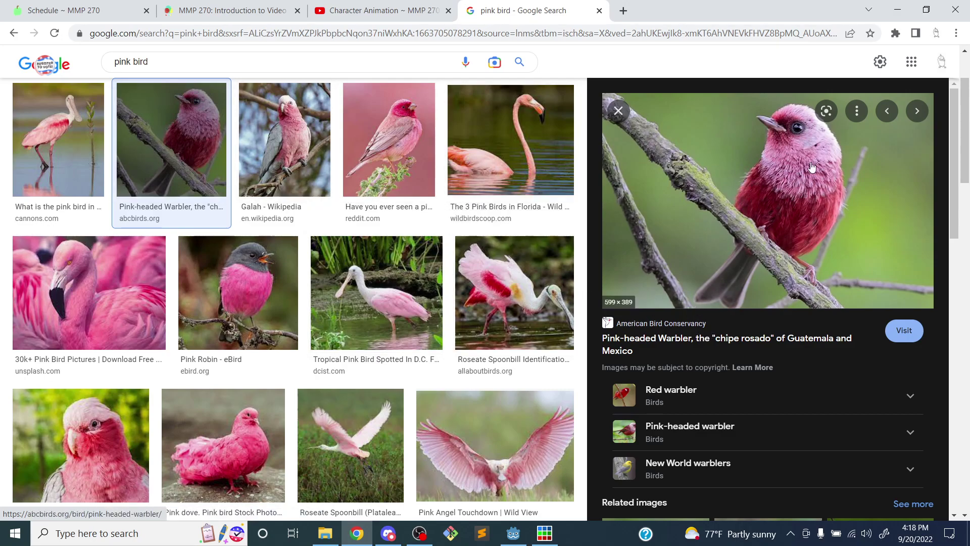
left_click(897, 10)
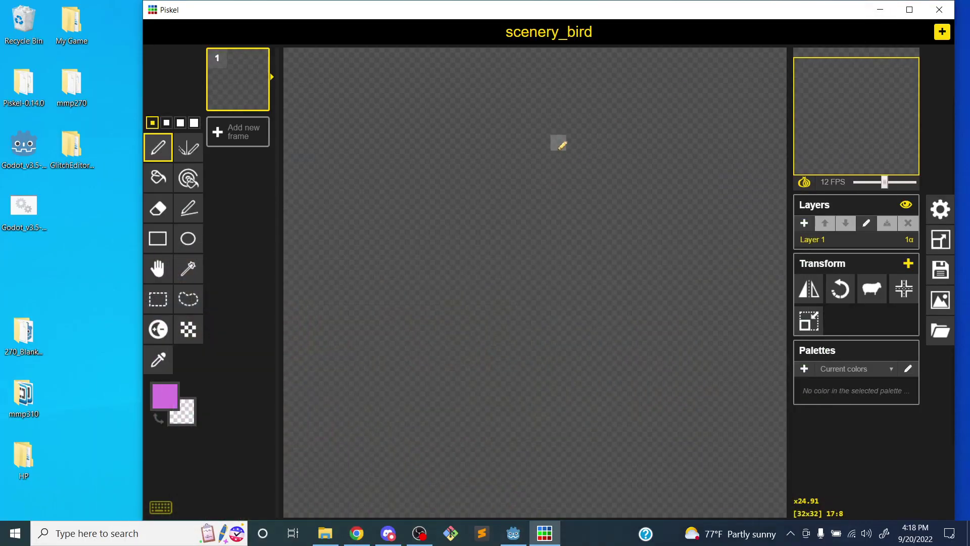
Draw a small circle outline for the bird's head and a larger overlapping one below it for the body
left_click_drag(433, 158, 480, 205)
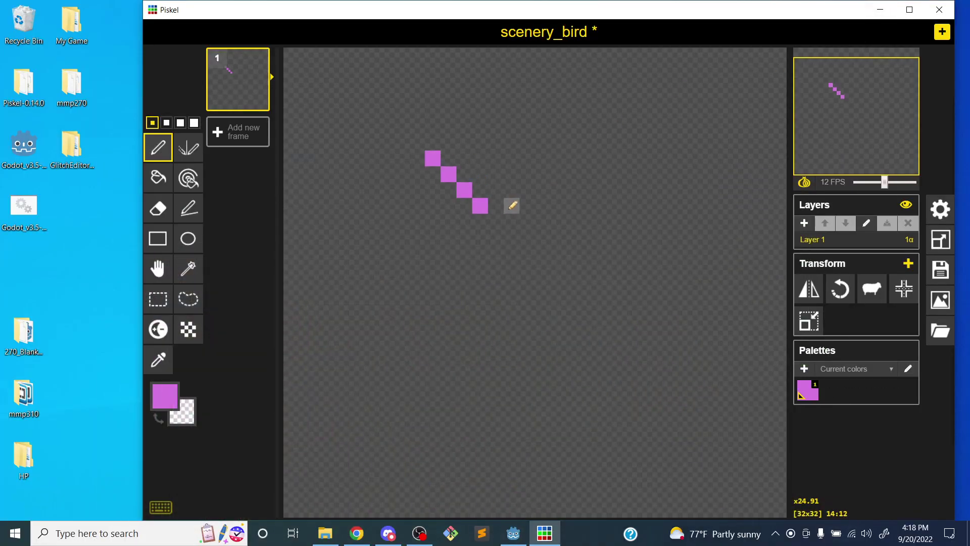
key("ctrl+z")
left_click(201, 234)
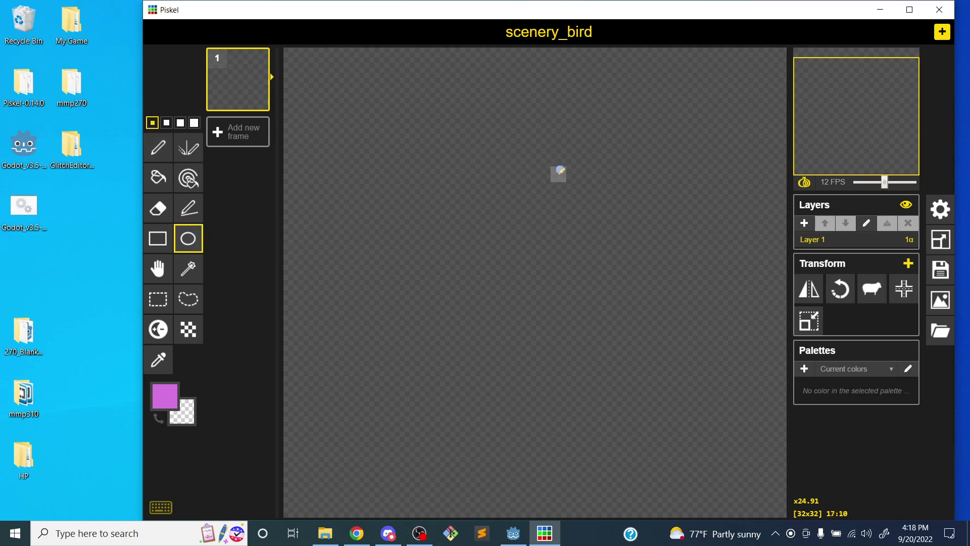
left_click_drag(480, 111, 636, 253)
left_click_drag(383, 208, 639, 447)
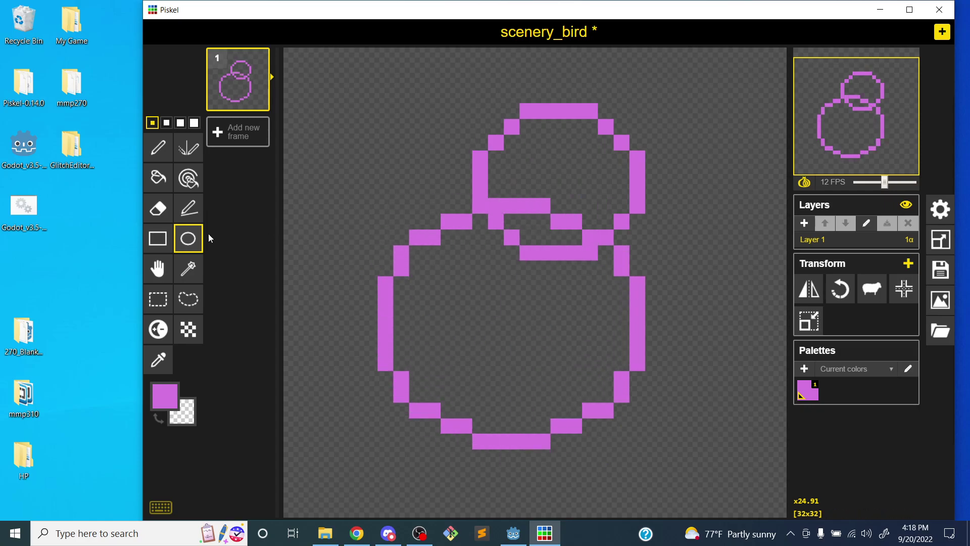
Sketch the tail feathers with straight strokes fanning up and out from the left side of the body
left_click(188, 208)
mouse_move(383, 302)
left_mouse_down()
mouse_move(303, 275)
mouse_move(307, 268)
left_mouse_up()
mouse_move(399, 255)
left_mouse_down()
mouse_move(386, 251)
mouse_move(354, 157)
left_mouse_up()
mouse_move(386, 283)
left_mouse_down()
mouse_move(308, 205)
mouse_move(323, 269)
left_mouse_up()
left_click_drag(309, 212, 343, 169)
Sketch two short legs at the base of the body and a slanted wing line on each side
left_click_drag(465, 395, 448, 457)
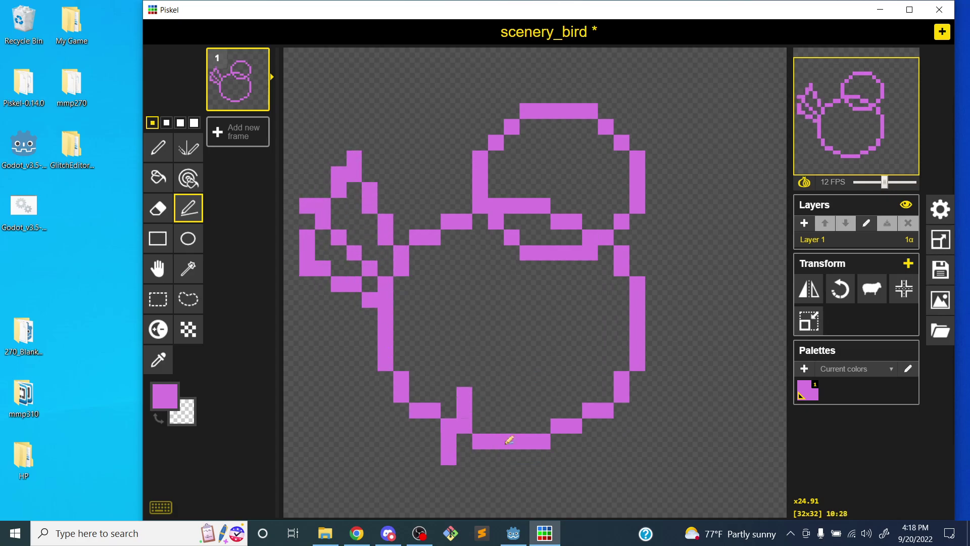
mouse_move(542, 394)
left_mouse_down()
mouse_move(579, 441)
mouse_move(559, 457)
left_mouse_up()
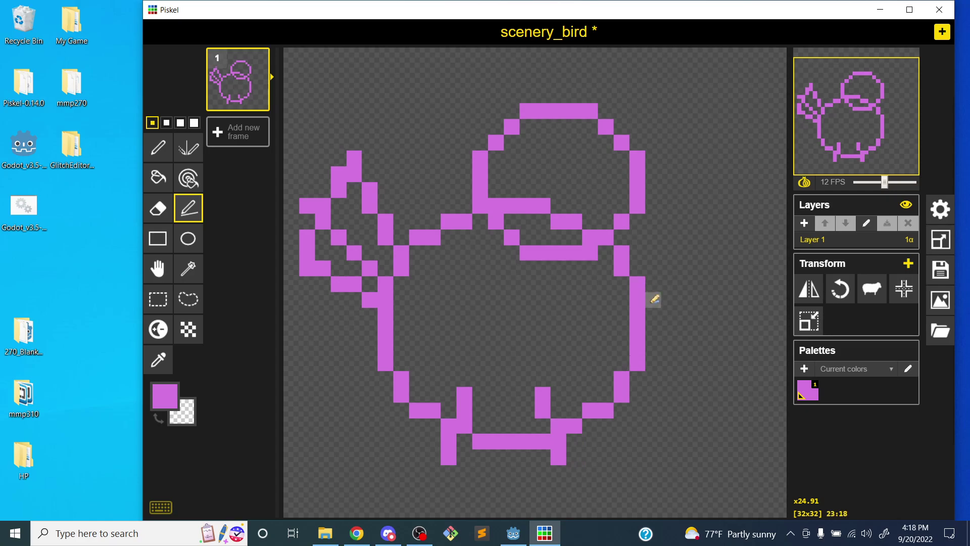
left_click_drag(621, 315, 685, 394)
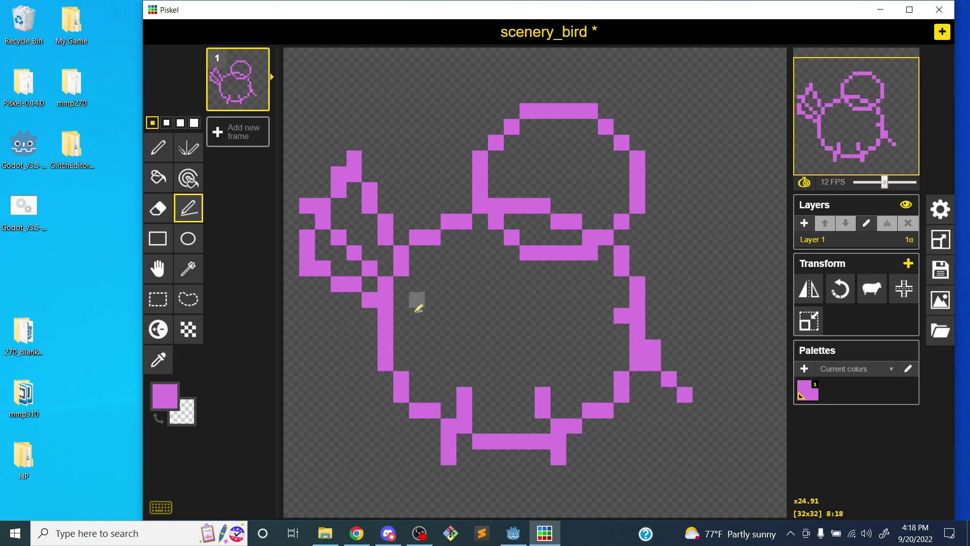
left_click_drag(419, 307, 353, 379)
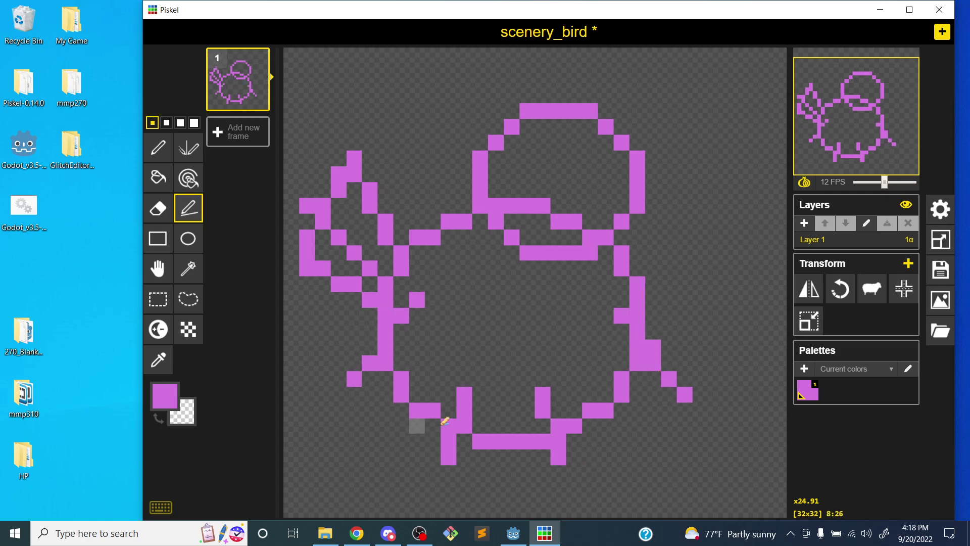
Add a second frame and set the animation preview speed to 0 FPS
left_click(238, 148)
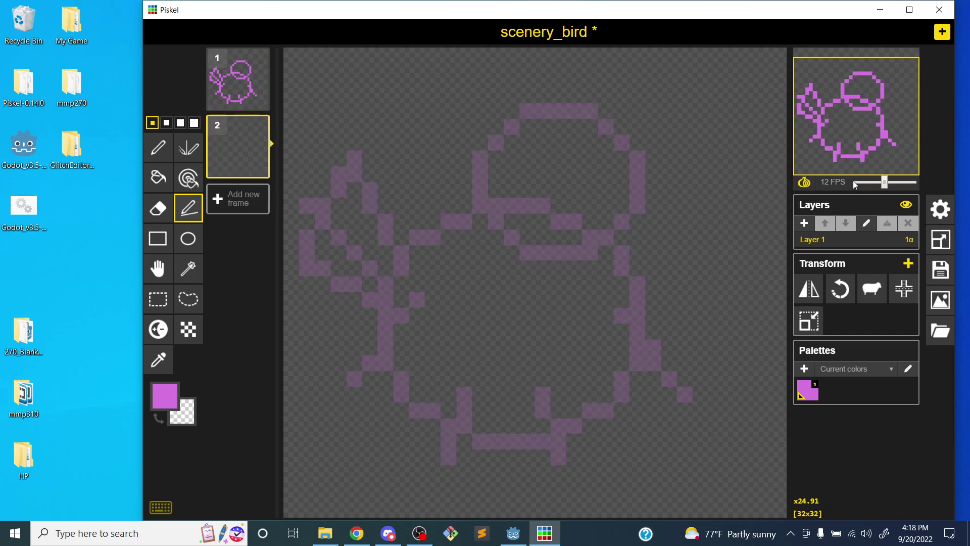
left_click(855, 182)
Outline the head and body freehand on frame 2 over the ghosted sketch, and fill both shapes with pink
left_click(158, 147)
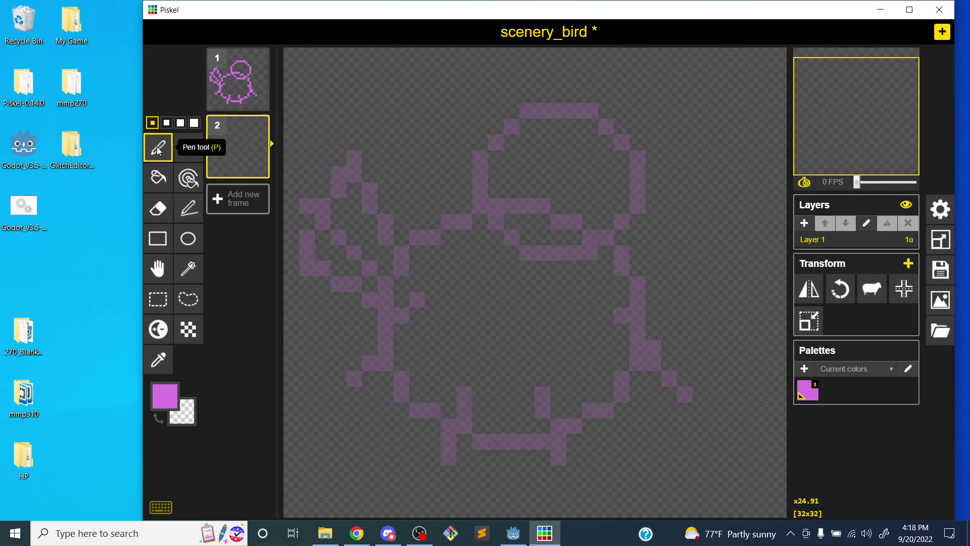
mouse_move(511, 221)
left_mouse_down()
mouse_move(482, 153)
mouse_move(522, 103)
mouse_move(574, 93)
mouse_move(629, 117)
mouse_move(650, 166)
mouse_move(637, 212)
mouse_move(617, 230)
mouse_move(589, 242)
mouse_move(430, 232)
mouse_move(393, 280)
mouse_move(398, 333)
mouse_move(437, 395)
mouse_move(492, 421)
mouse_move(556, 416)
mouse_move(596, 388)
mouse_move(634, 331)
mouse_move(635, 285)
mouse_move(618, 269)
left_mouse_up()
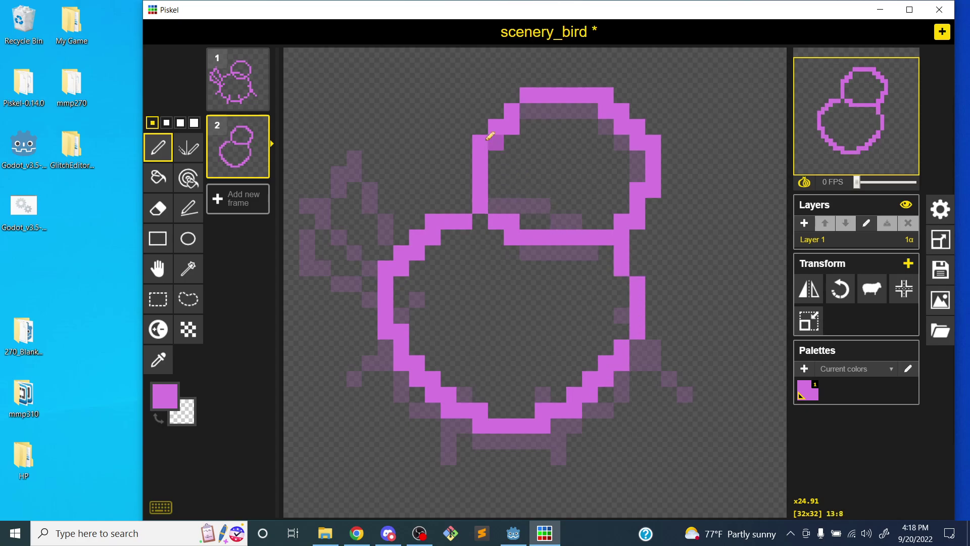
key("b")
left_click(529, 143)
left_click(512, 303)
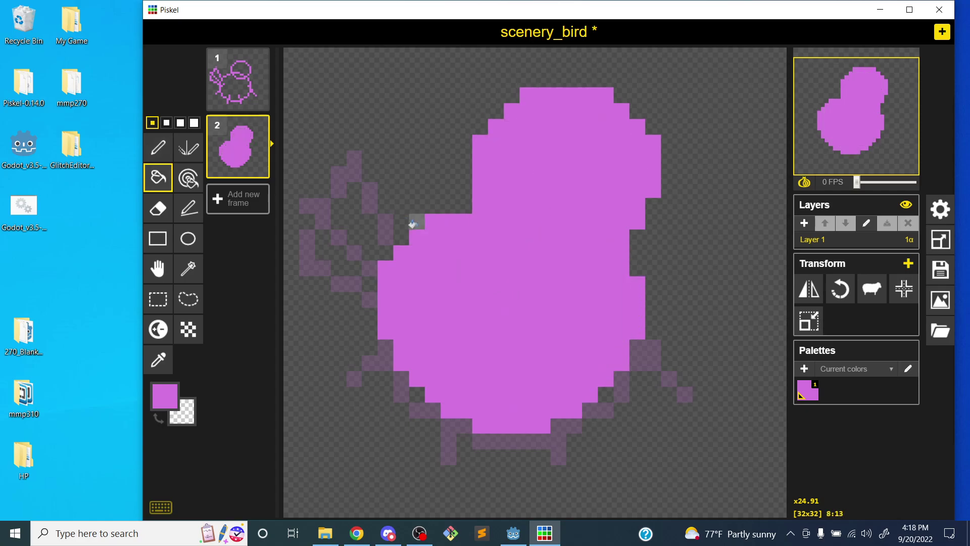
Draw the tail's outline on the left of the body in frame 2 and fill its gaps with pink
key("p")
mouse_move(390, 301)
left_mouse_down()
mouse_move(306, 242)
mouse_move(388, 250)
mouse_move(391, 222)
mouse_move(371, 171)
mouse_move(305, 222)
mouse_move(359, 154)
left_mouse_up()
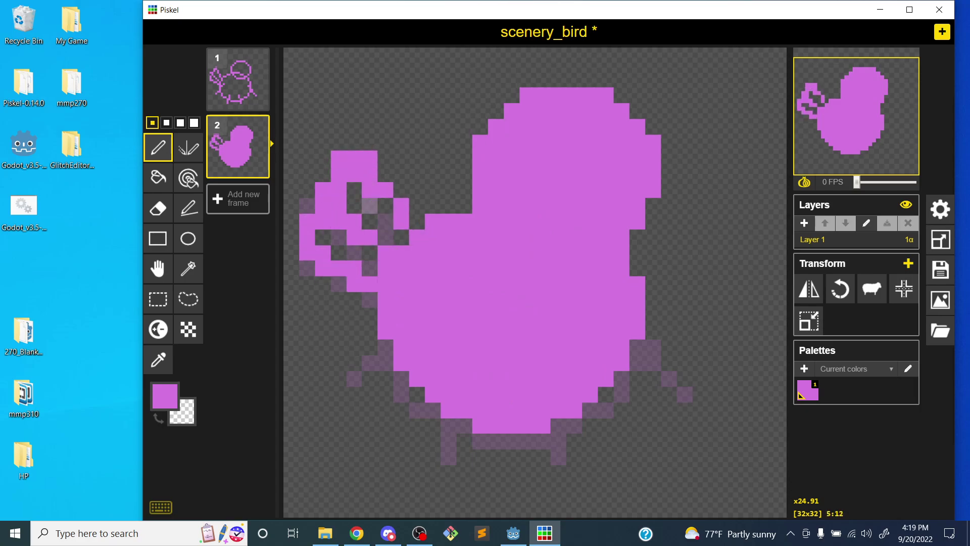
key("b")
left_click(367, 228)
left_click(353, 255)
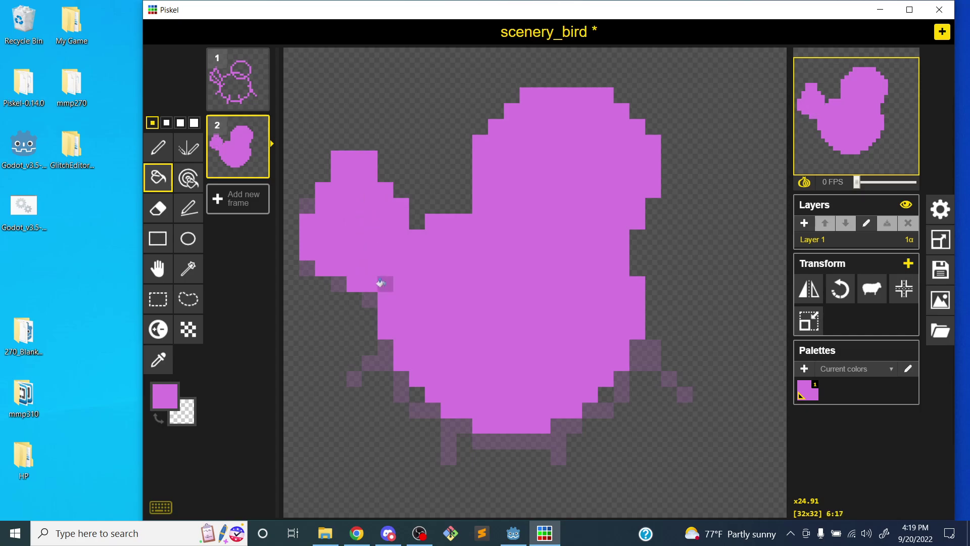
Draw two legs with feet pointing right under the body, and solid wing tips at its lower left and right
key("p")
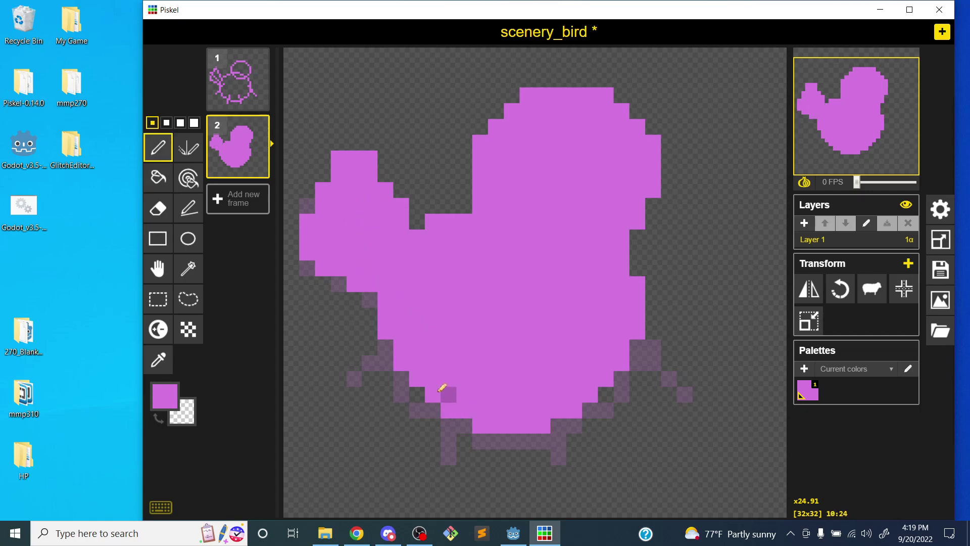
left_click_drag(450, 395, 466, 462)
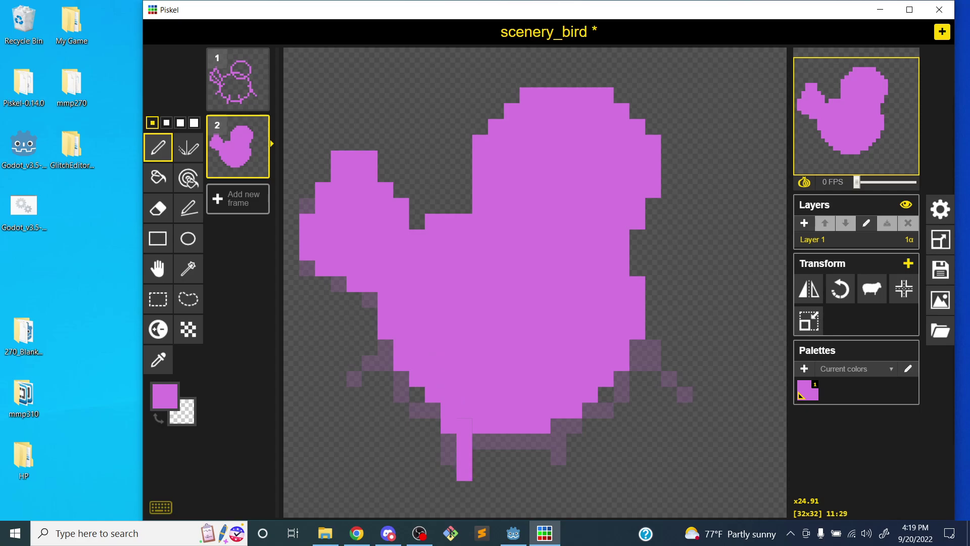
left_click_drag(564, 460, 590, 466)
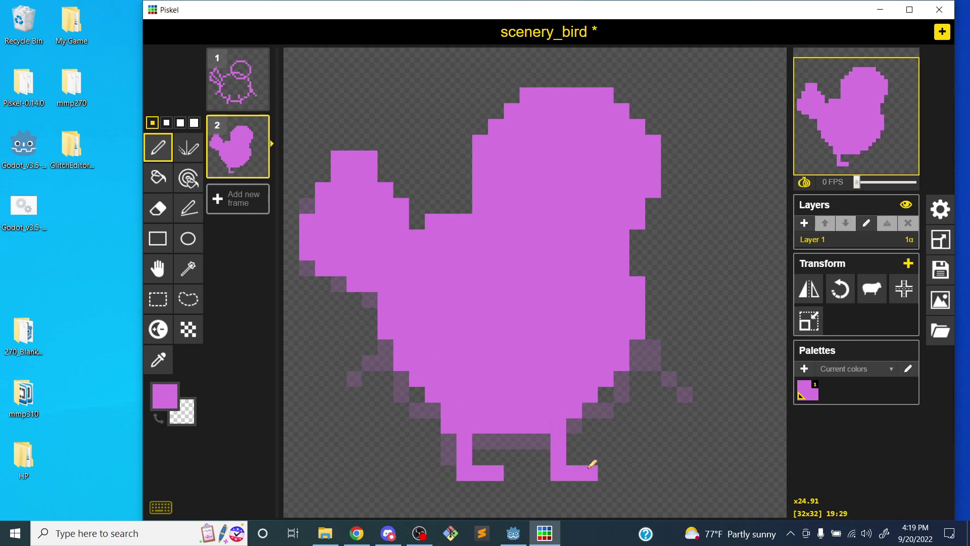
mouse_move(622, 313)
left_mouse_down()
mouse_move(670, 386)
mouse_move(599, 387)
mouse_move(632, 355)
mouse_move(643, 374)
left_mouse_up()
mouse_move(430, 336)
left_mouse_down()
mouse_move(405, 348)
mouse_move(377, 408)
mouse_move(416, 399)
mouse_move(402, 366)
left_mouse_up()
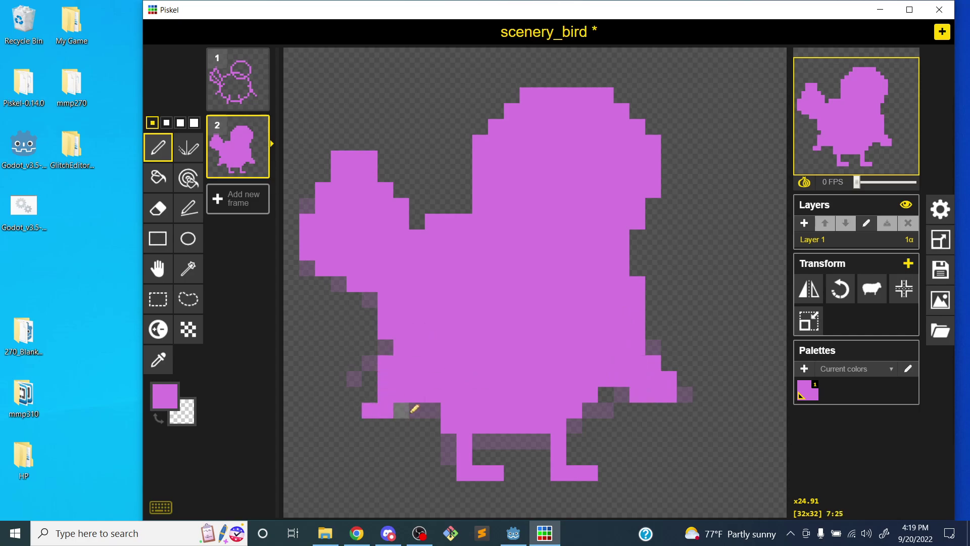
Lighten a 2 by 2 pixel patch on the bird's head with the Lighten tool
left_click(166, 329)
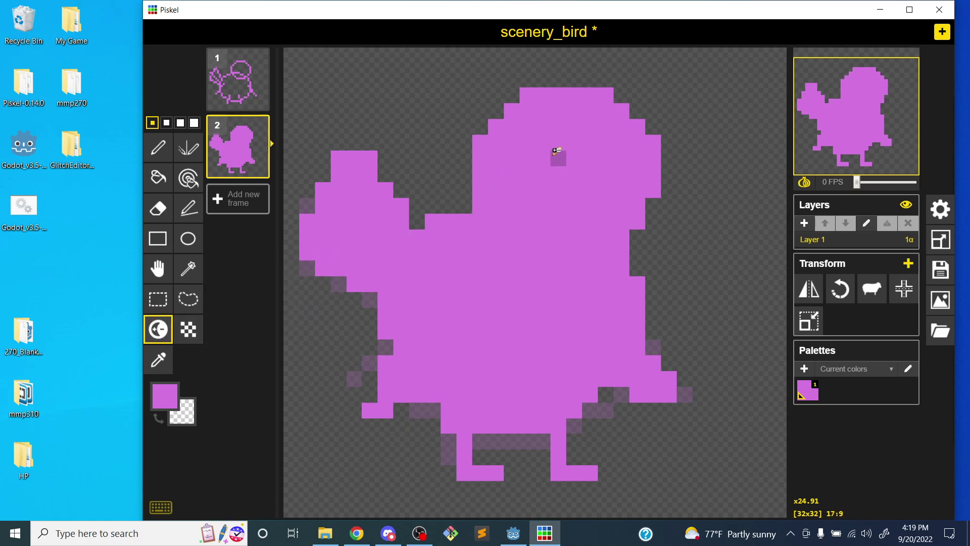
key("shift")
left_click_drag(544, 135, 561, 163)
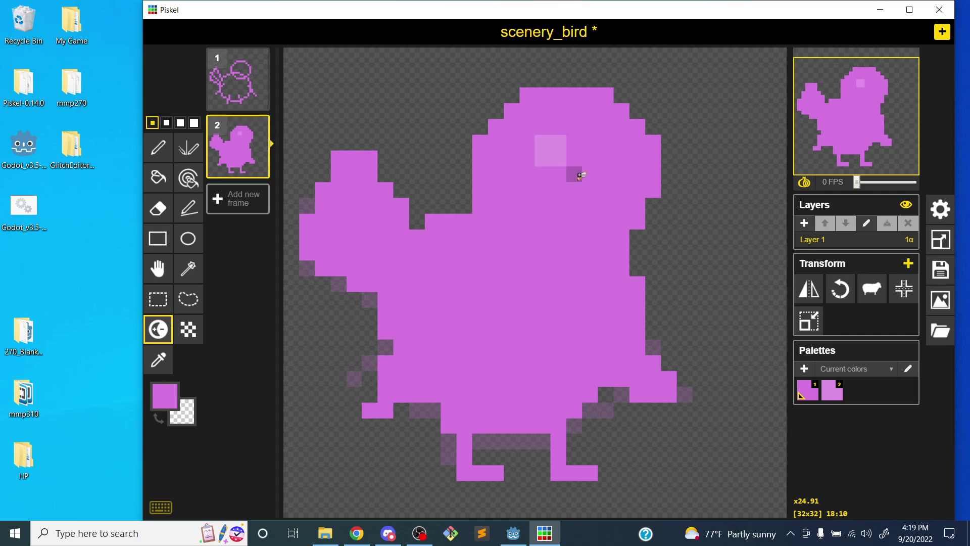
Undo the lightened patch and darken two 2 by 2 pixel eyes on the head, each with a darker lower-right pixel
key("ctrl+z")
key("shift")
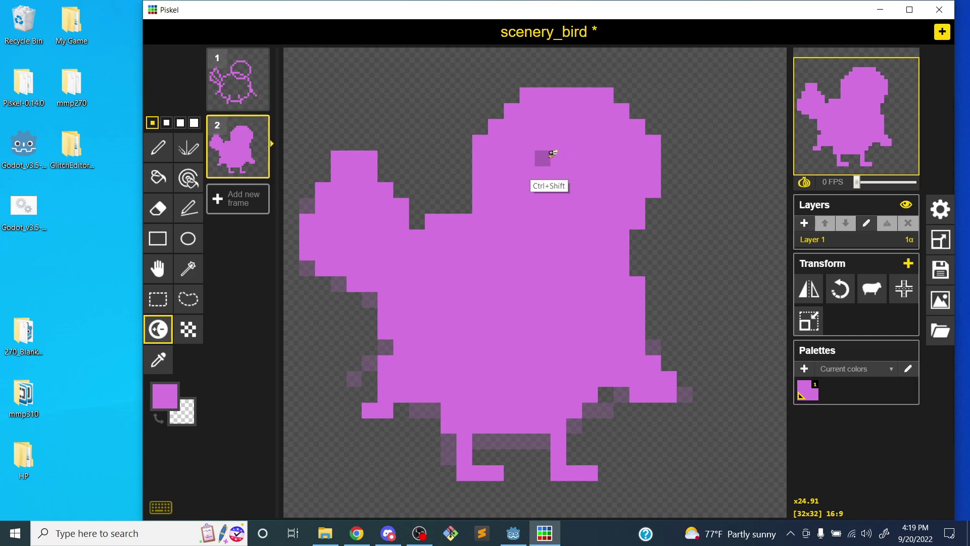
mouse_move(543, 156)
left_mouse_down()
mouse_move(556, 145)
mouse_move(532, 145)
mouse_move(559, 165)
mouse_move(550, 154)
left_mouse_up()
key("ctrl+z")
key("shift")
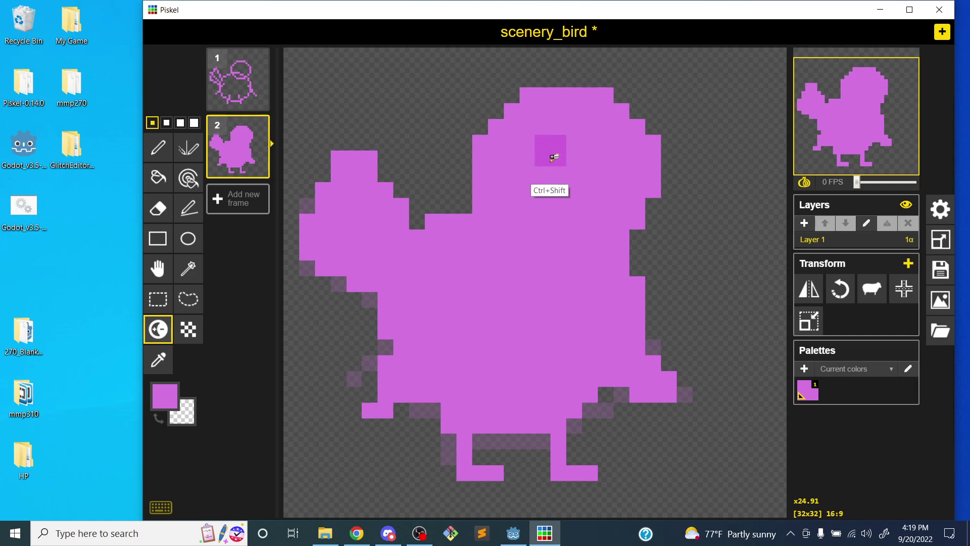
mouse_move(617, 158)
left_mouse_down()
mouse_move(602, 139)
mouse_move(625, 159)
left_mouse_up()
left_click(558, 157)
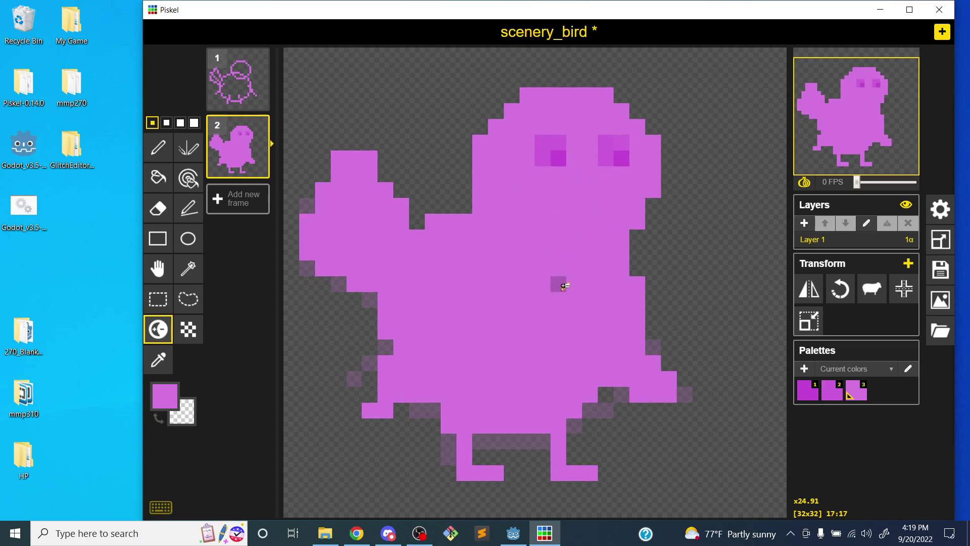
Try to shade a beak below the eyes with darker pixels, and undo its strokes while keeping both pupils
key("shift")
mouse_move(576, 219)
left_mouse_down()
mouse_move(667, 232)
mouse_move(623, 194)
mouse_move(626, 213)
mouse_move(589, 218)
mouse_move(615, 217)
mouse_move(605, 189)
mouse_move(620, 224)
mouse_move(598, 237)
mouse_move(555, 218)
mouse_move(620, 232)
left_mouse_up()
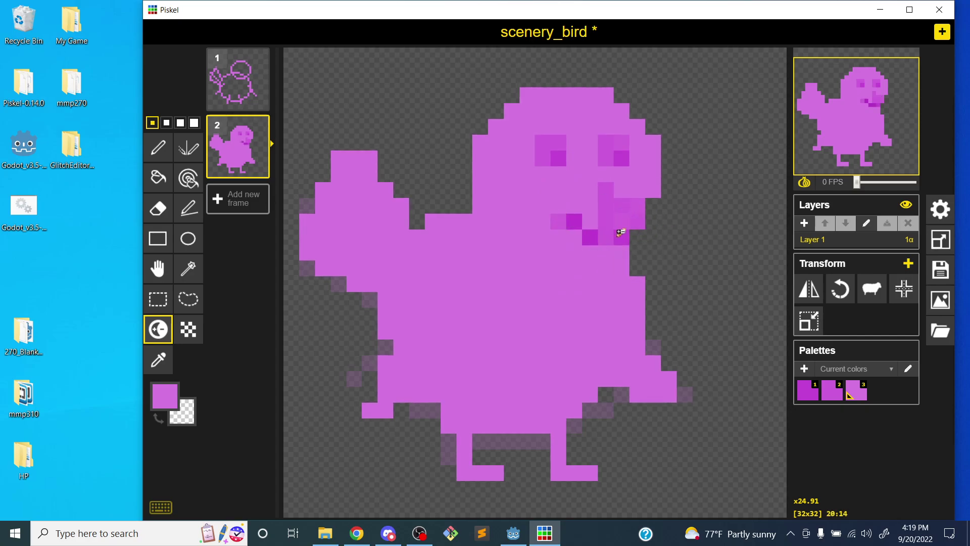
key("ctrl+z")
key("ctrl+z")
key("ctrl+z")
key("ctrl+z")
key("ctrl+z")
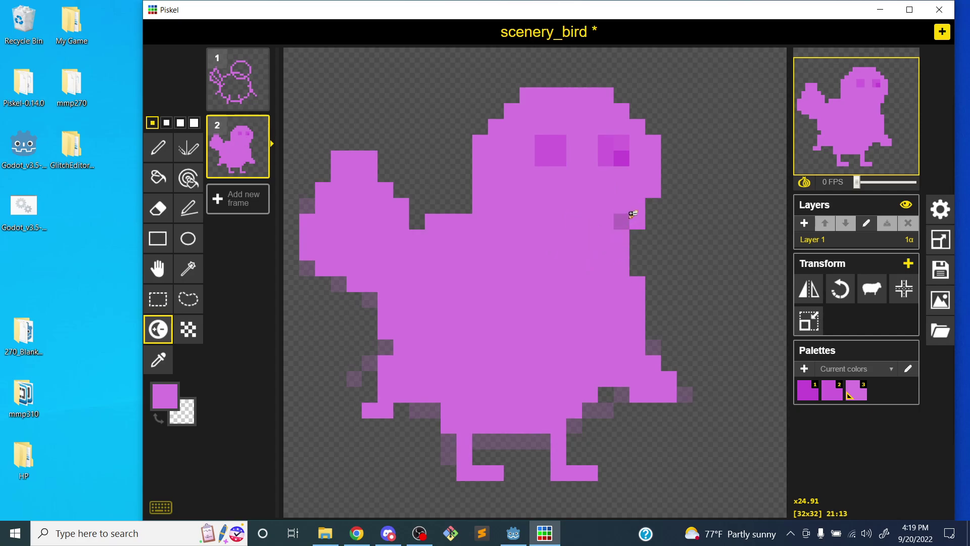
key("ctrl+y")
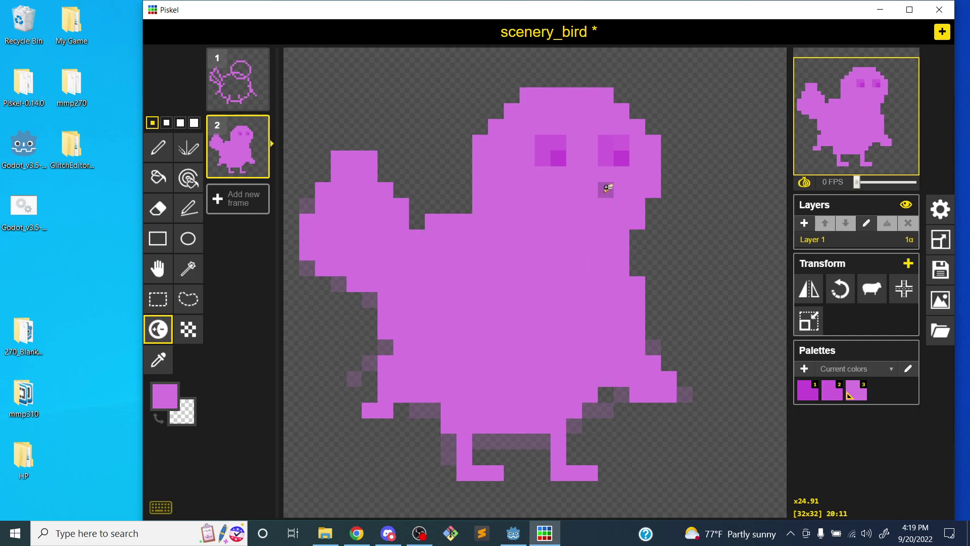
Darken a thin beak outline below the eyes, running from the lower middle of the head to a vertical line under the right eye
mouse_move(561, 218)
left_mouse_down()
mouse_move(607, 252)
mouse_move(606, 188)
left_mouse_up()
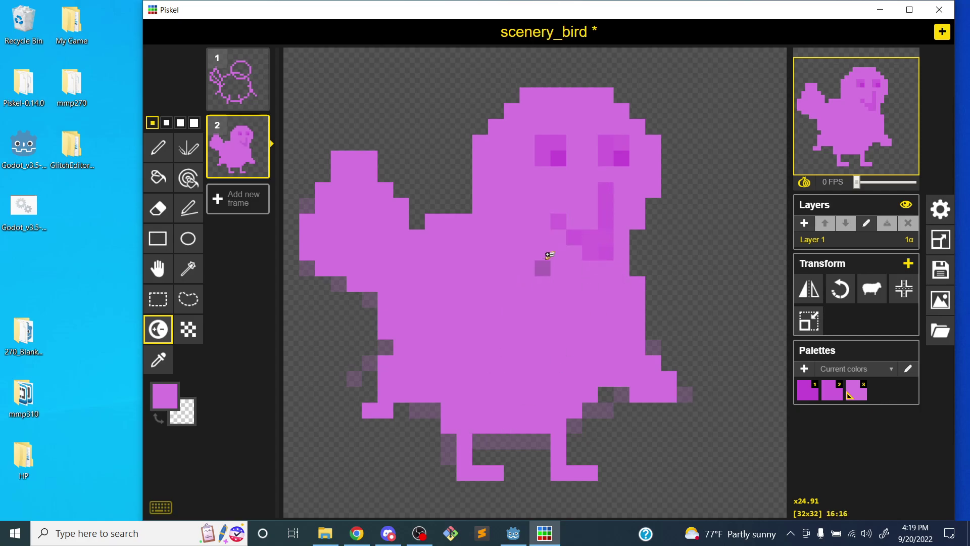
mouse_move(573, 232)
left_mouse_down()
mouse_move(553, 222)
mouse_move(586, 236)
left_mouse_up()
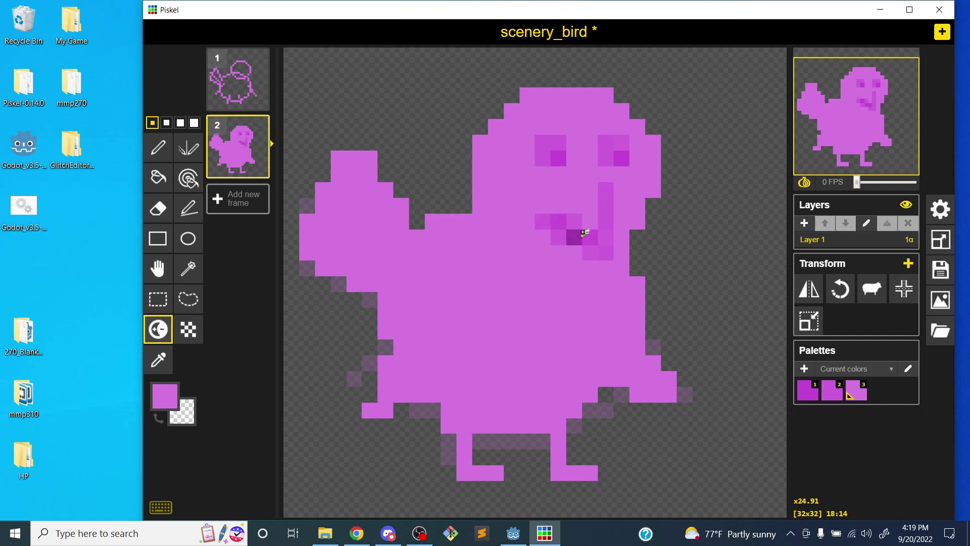
key("ctrl+z")
key("ctrl+z")
mouse_move(561, 217)
left_mouse_down()
mouse_move(613, 248)
mouse_move(604, 197)
left_mouse_up()
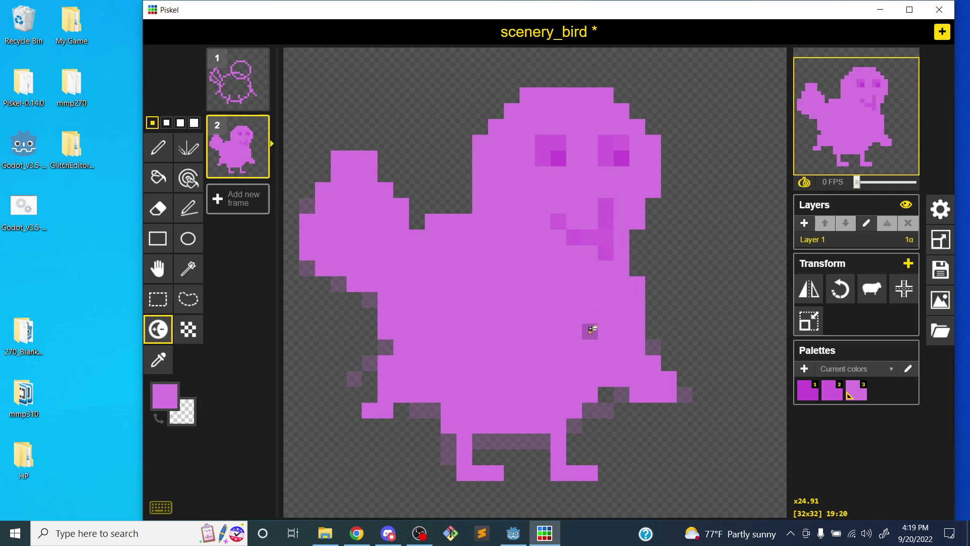
Shade feather lines on the bird's tail and darken the inner edge of the left wing and outer edge of the right wing
mouse_move(324, 252)
left_mouse_down()
mouse_move(384, 268)
mouse_move(399, 284)
left_mouse_up()
mouse_move(359, 231)
left_mouse_down()
mouse_move(364, 217)
mouse_move(399, 234)
mouse_move(360, 173)
mouse_move(414, 230)
left_mouse_up()
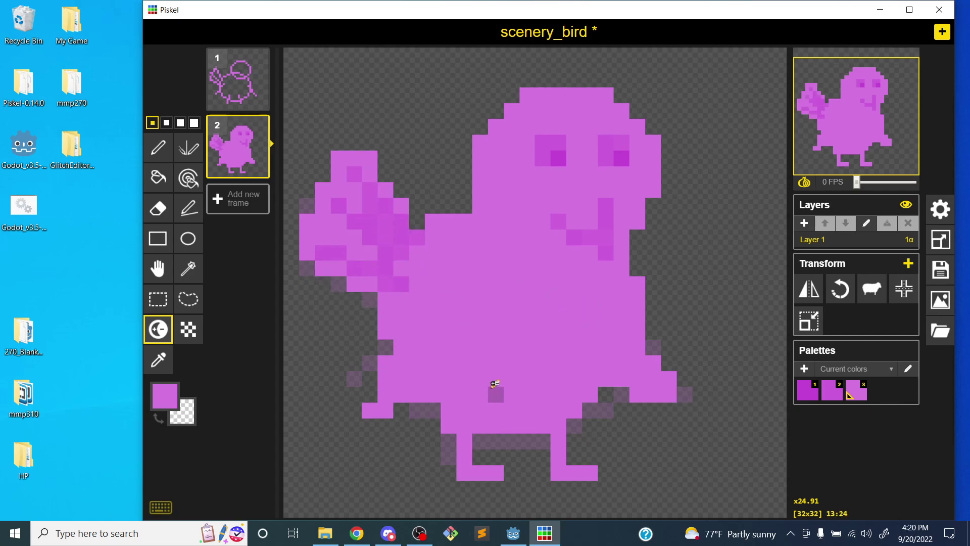
left_click_drag(382, 398, 422, 329)
mouse_move(651, 319)
left_mouse_down()
mouse_move(676, 373)
mouse_move(621, 317)
mouse_move(669, 394)
left_mouse_up()
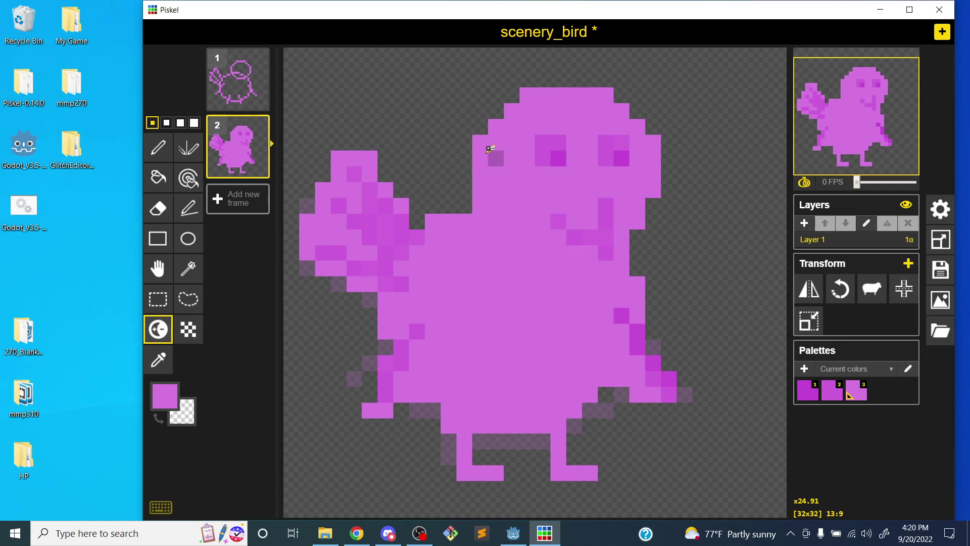
Duplicate frame 2 once, removing the extra copy, and erase the whole tail from the new frame 3
left_click(261, 171)
left_click(261, 237)
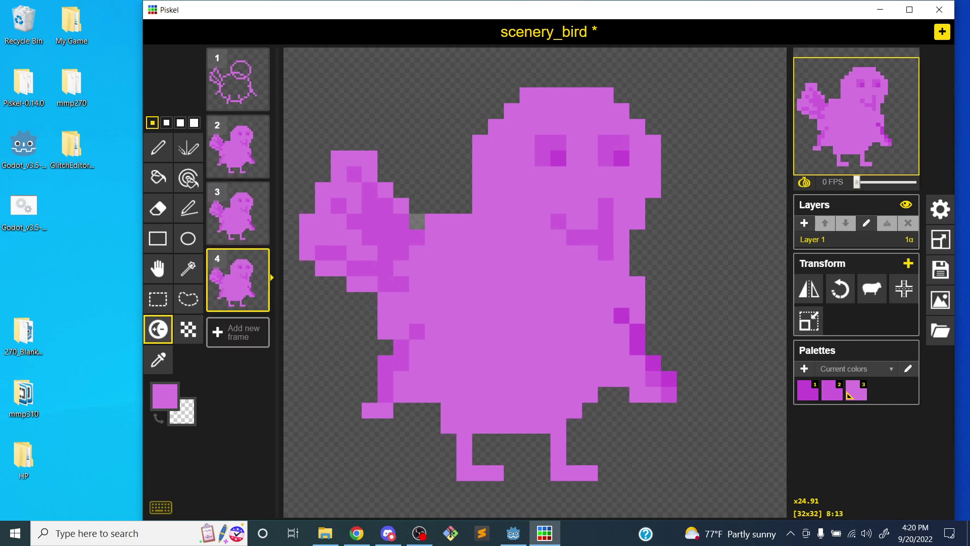
left_click(263, 256)
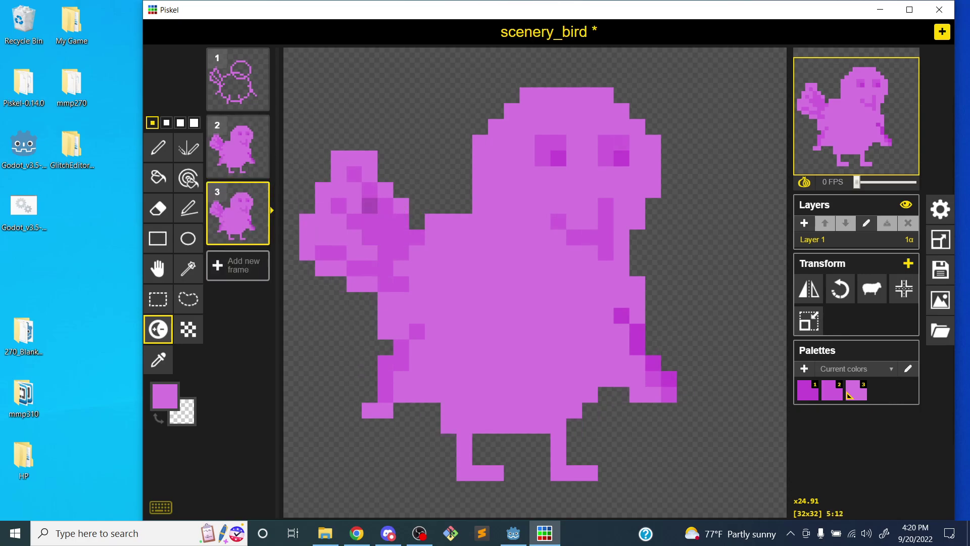
key("e")
left_click_drag(380, 198, 410, 209)
mouse_move(397, 243)
left_mouse_down()
mouse_move(371, 268)
mouse_move(374, 245)
mouse_move(332, 234)
mouse_move(313, 253)
mouse_move(322, 261)
mouse_move(323, 173)
mouse_move(338, 197)
mouse_move(360, 149)
mouse_move(359, 218)
mouse_move(363, 187)
left_mouse_up()
left_click_drag(373, 226, 371, 258)
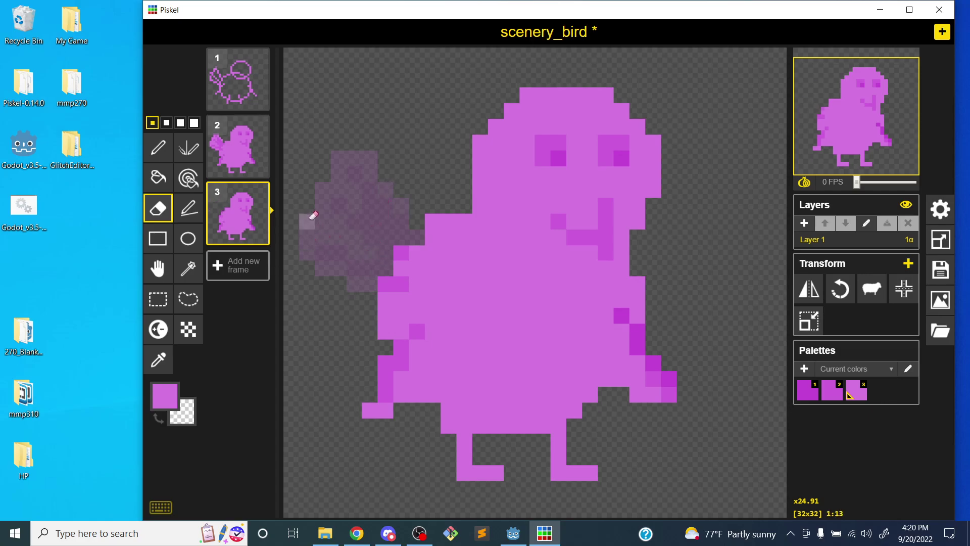
Duplicate the tailless frame 3 as frame 4, and draw a raised, shaded tail on frame 3
left_click(262, 236)
left_click(157, 148)
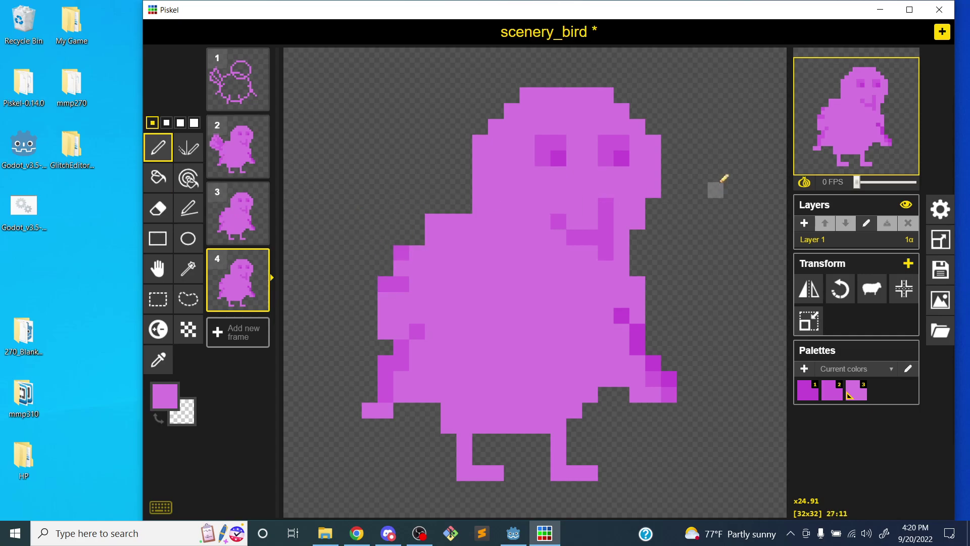
left_click(246, 215)
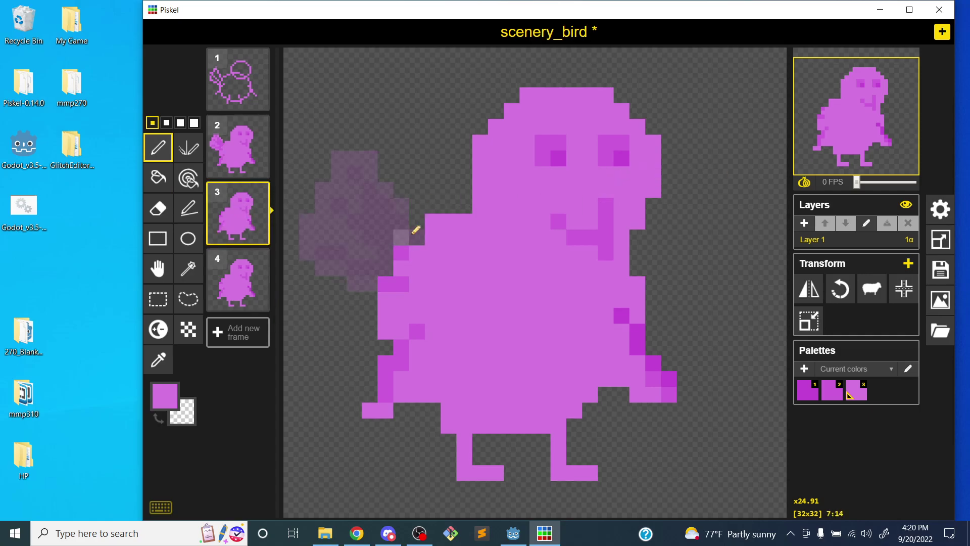
mouse_move(418, 238)
left_mouse_down()
mouse_move(404, 131)
mouse_move(334, 165)
mouse_move(386, 285)
mouse_move(404, 234)
mouse_move(382, 243)
mouse_move(395, 191)
mouse_move(388, 180)
mouse_move(362, 204)
mouse_move(356, 166)
mouse_move(392, 156)
left_mouse_up()
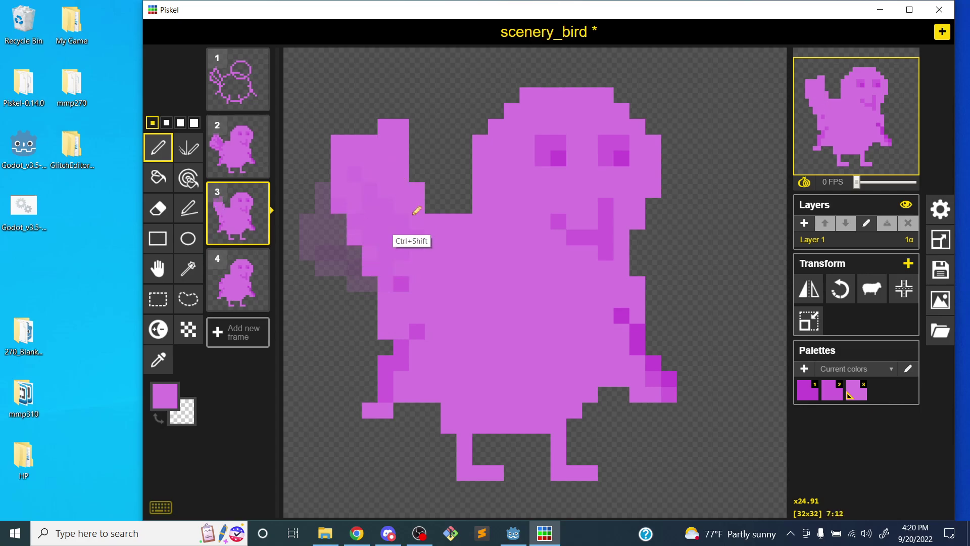
left_click(158, 329)
mouse_move(328, 222)
left_mouse_down()
mouse_move(364, 189)
mouse_move(350, 184)
mouse_move(391, 259)
mouse_move(381, 155)
mouse_move(419, 237)
left_mouse_up()
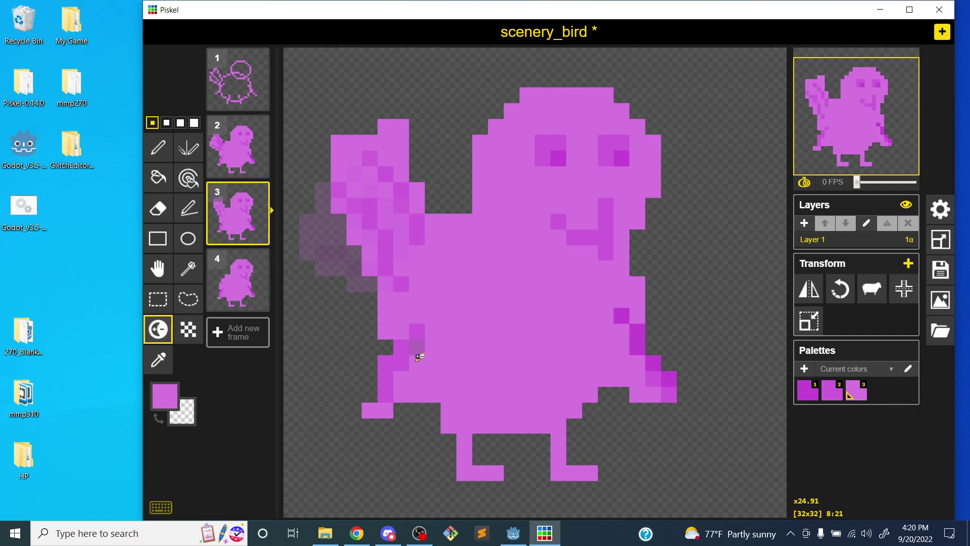
Draw a lower, spread tail with a notched upper edge on frame 4 and shade its feather lines darker
left_click(231, 275)
key("p")
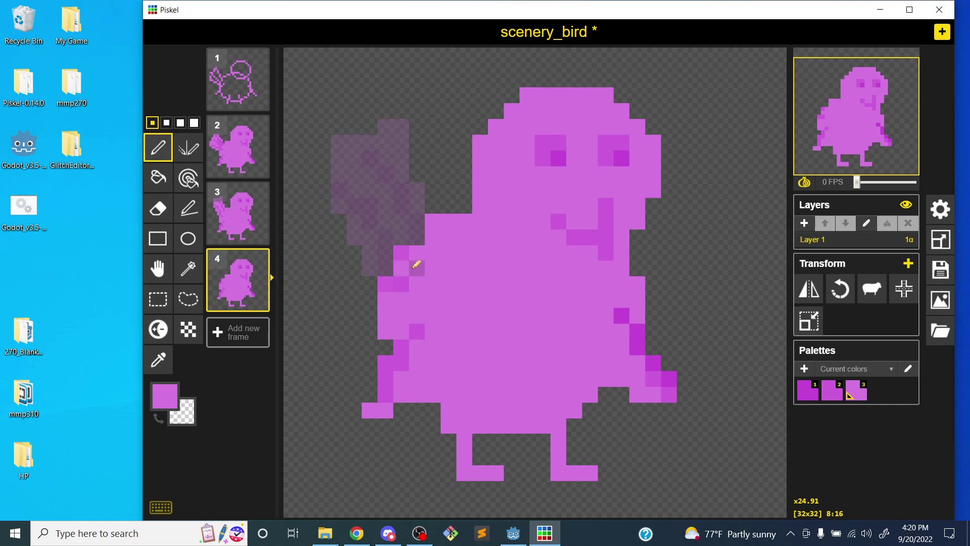
mouse_move(388, 284)
left_mouse_down()
mouse_move(303, 283)
mouse_move(329, 177)
mouse_move(406, 240)
left_mouse_up()
left_click(307, 300)
mouse_move(365, 274)
left_mouse_down()
mouse_move(320, 293)
mouse_move(370, 252)
mouse_move(368, 232)
mouse_move(338, 215)
mouse_move(369, 221)
mouse_move(332, 243)
mouse_move(338, 268)
mouse_move(384, 259)
left_mouse_up()
left_click(158, 329)
mouse_move(358, 223)
left_mouse_down()
mouse_move(398, 230)
mouse_move(321, 280)
mouse_move(376, 255)
mouse_move(400, 271)
left_mouse_up()
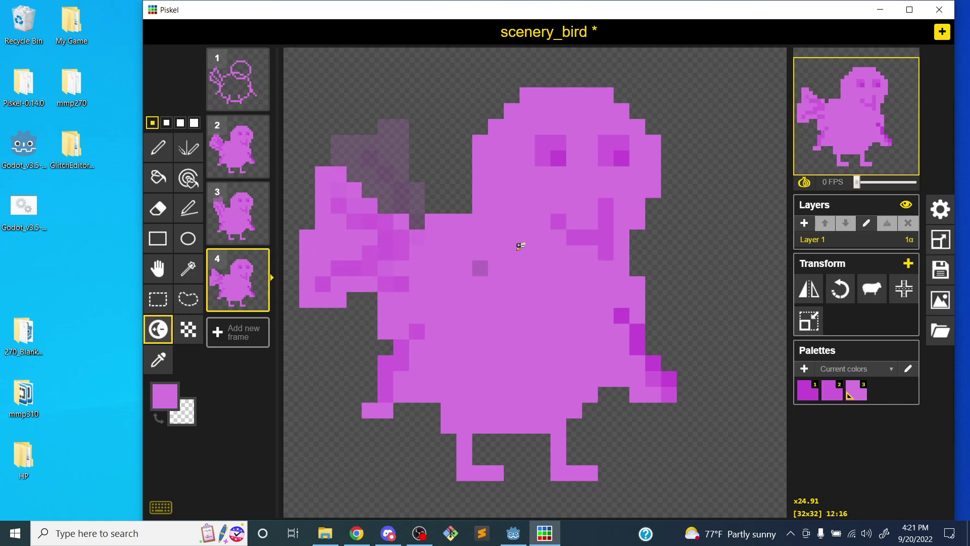
Set the animation speed to 6 FPS and delete the outline sketch in frame 1
left_click_drag(856, 182, 903, 181)
left_click(880, 181)
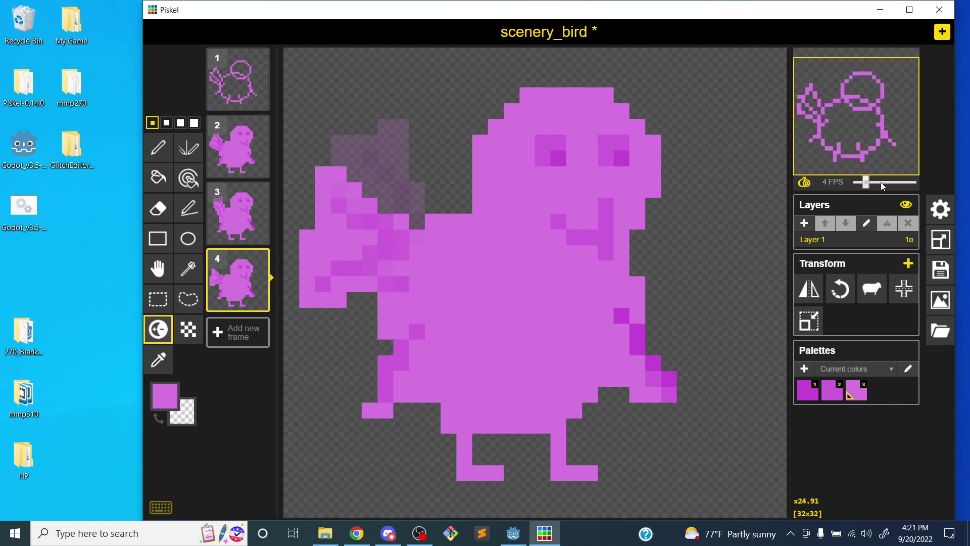
left_click(871, 182)
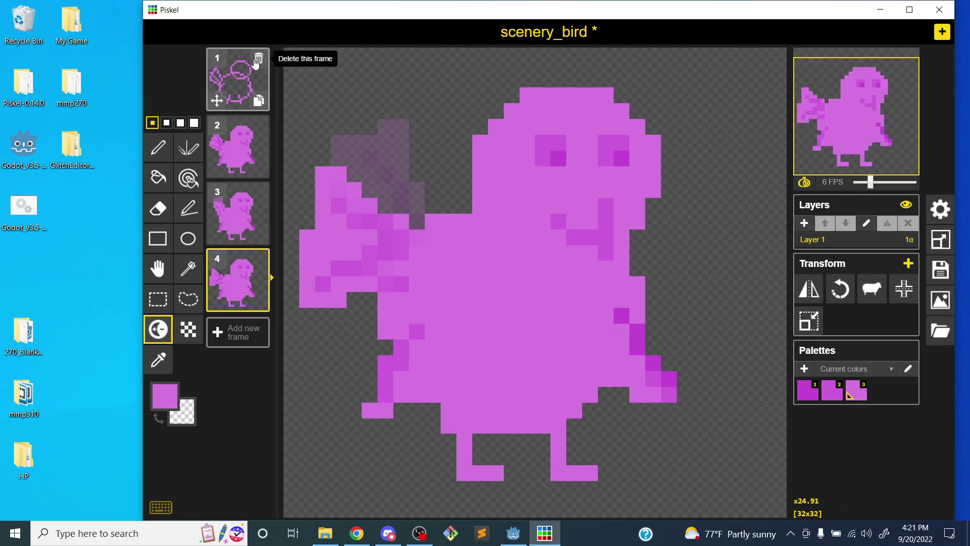
left_click(261, 56)
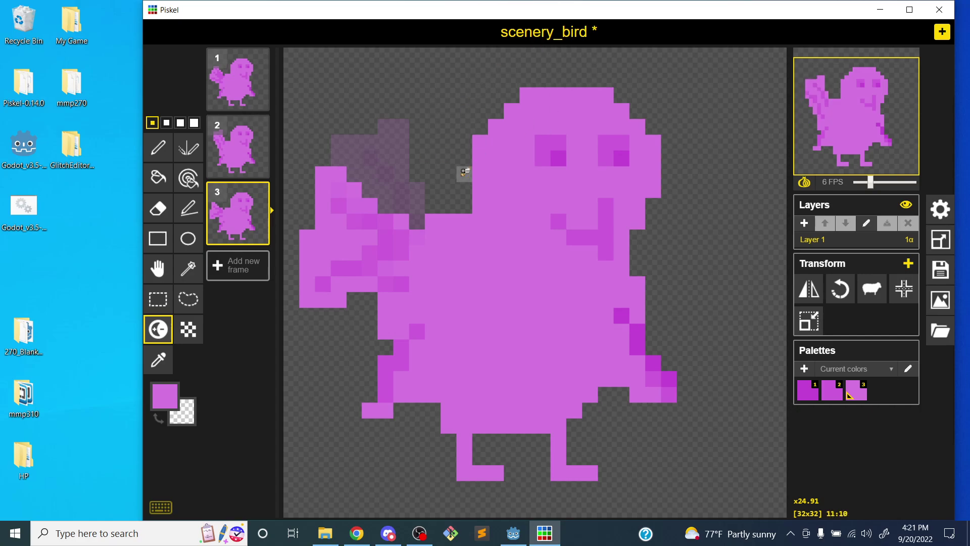
Save the sprite and export it as the 2-column PNG spritesheet scenery_bird into the My Game > Game > Sprites folder
key("ctrl+s")
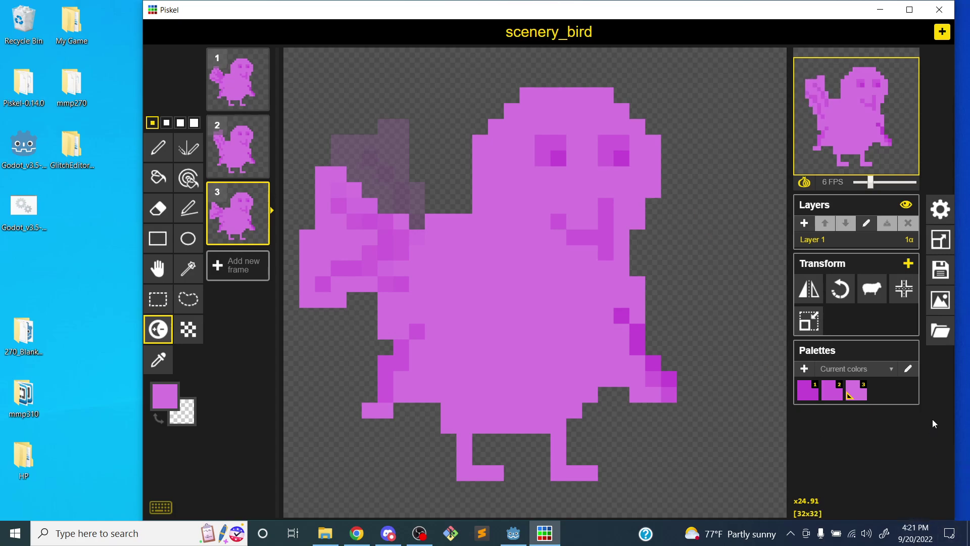
left_click(940, 305)
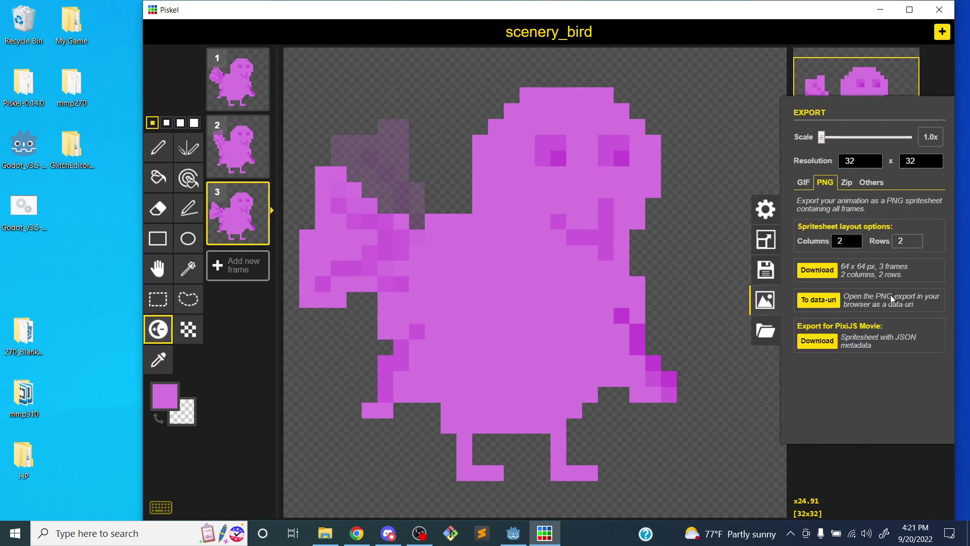
left_click(809, 272)
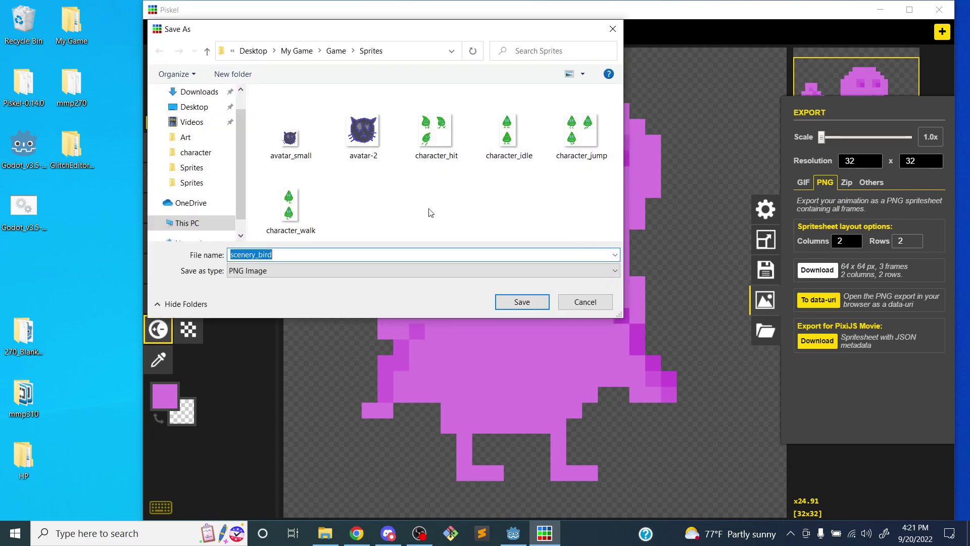
left_click(296, 51)
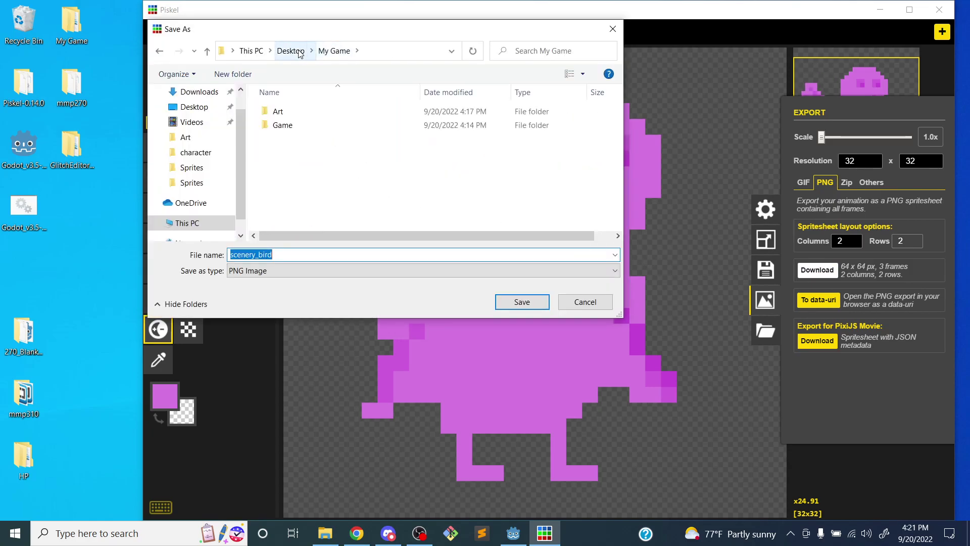
double_click(286, 126)
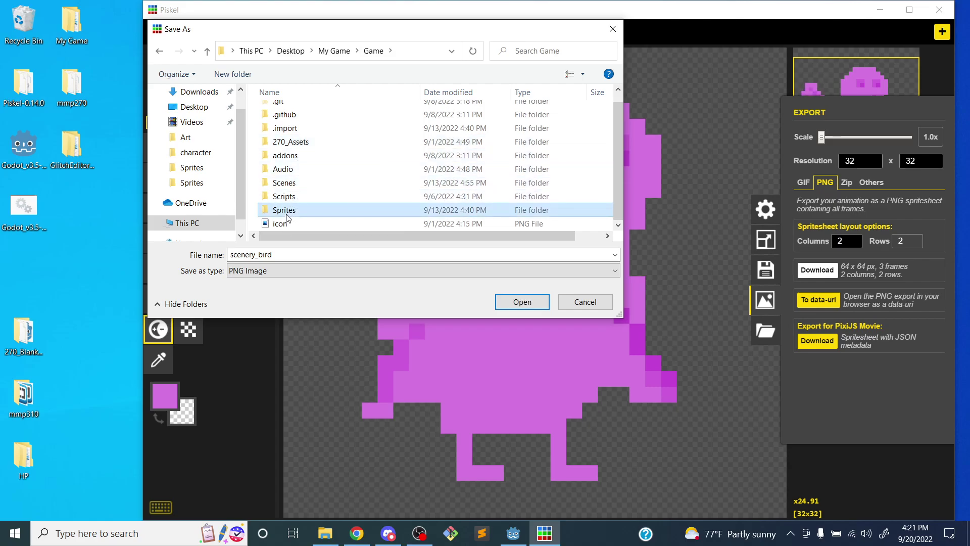
double_click(286, 211)
left_click_drag(369, 318, 367, 461)
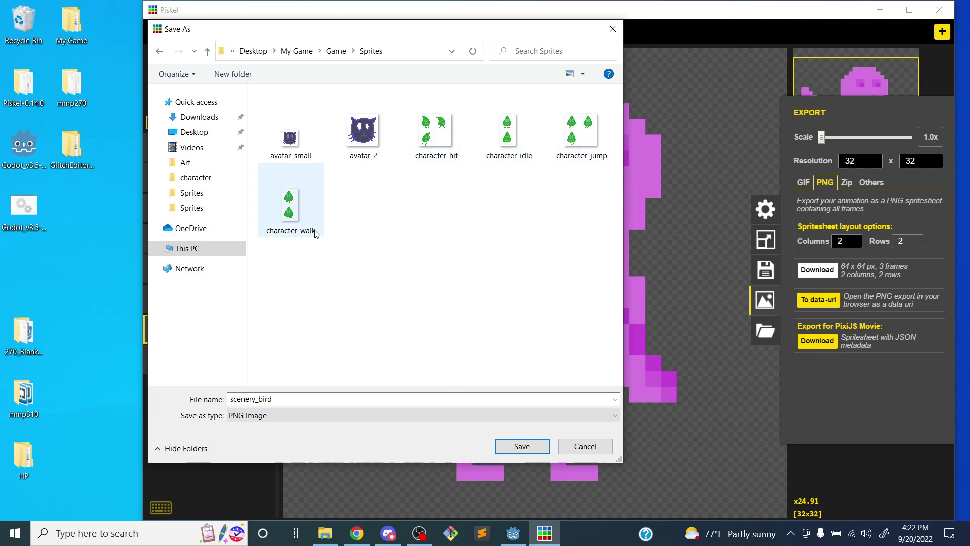
left_click(522, 446)
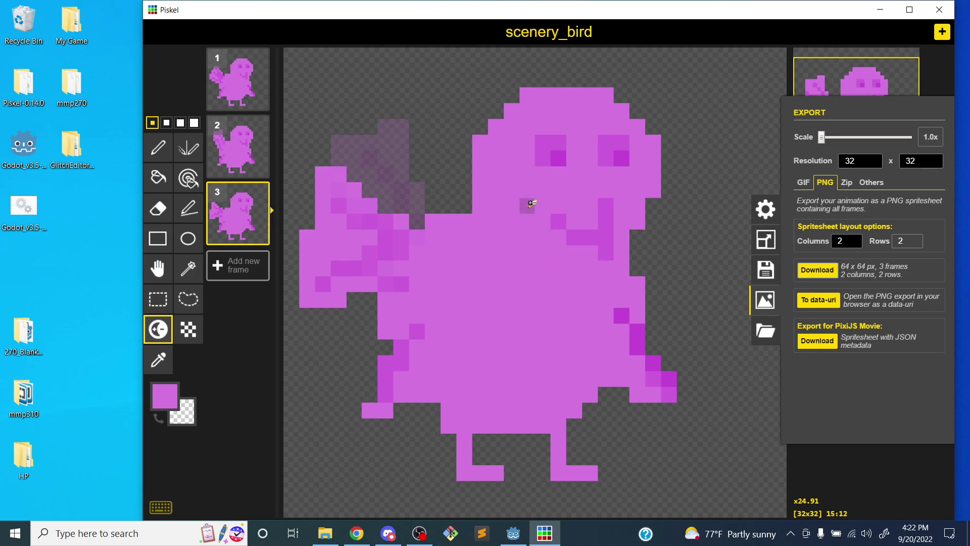
left_click(766, 302)
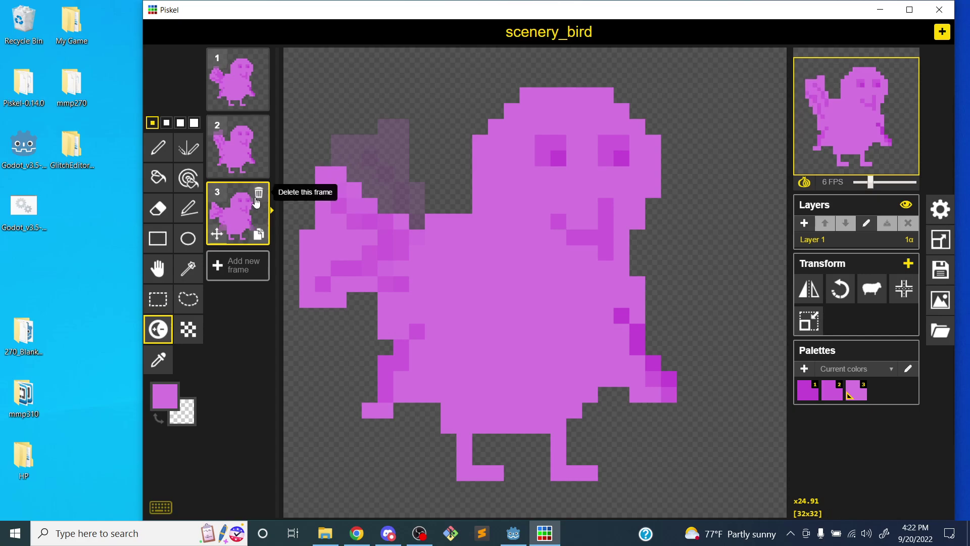
Create a new blank sprite, close the scenery_bird window, and enlarge the new window to fill most of the desktop
mouse_move(255, 129)
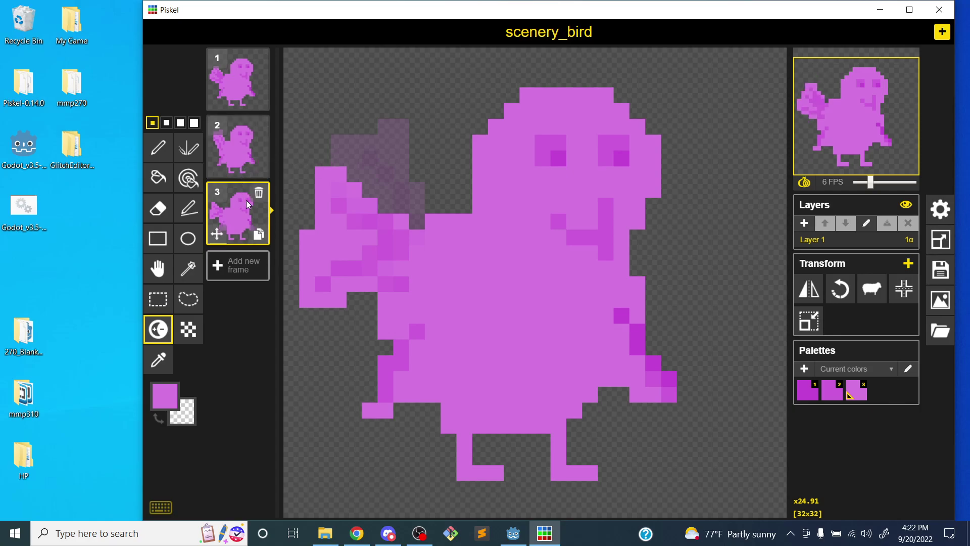
left_click(942, 33)
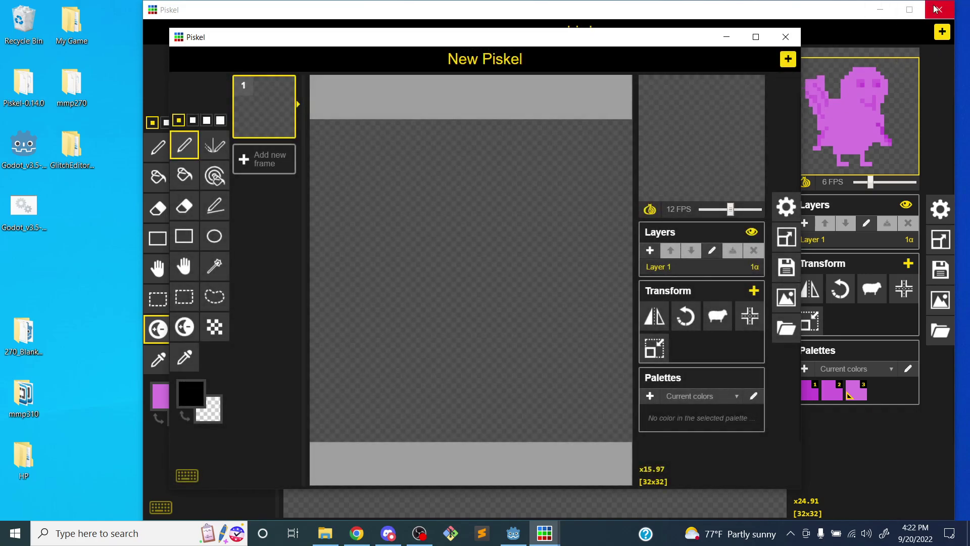
left_click(935, 8)
left_click_drag(626, 28, 588, 6)
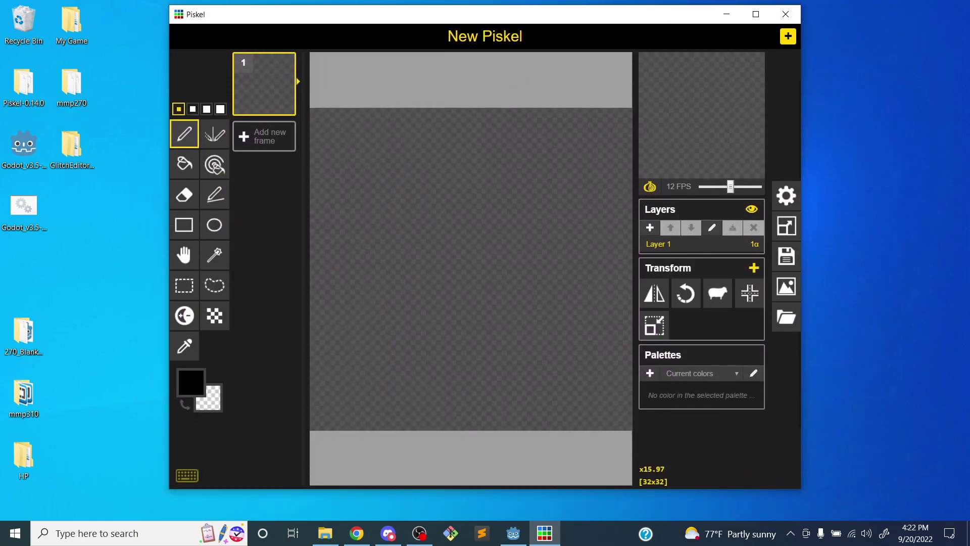
left_click_drag(802, 490, 947, 521)
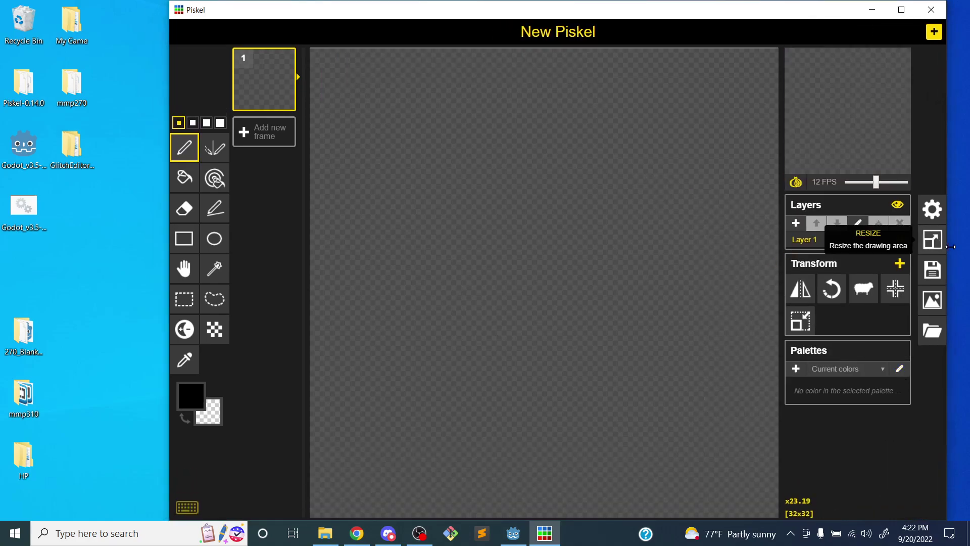
Title the new sprite scenery_sign and save it as scenery_signs in the My Game > Art > scenery folder
left_click(932, 269)
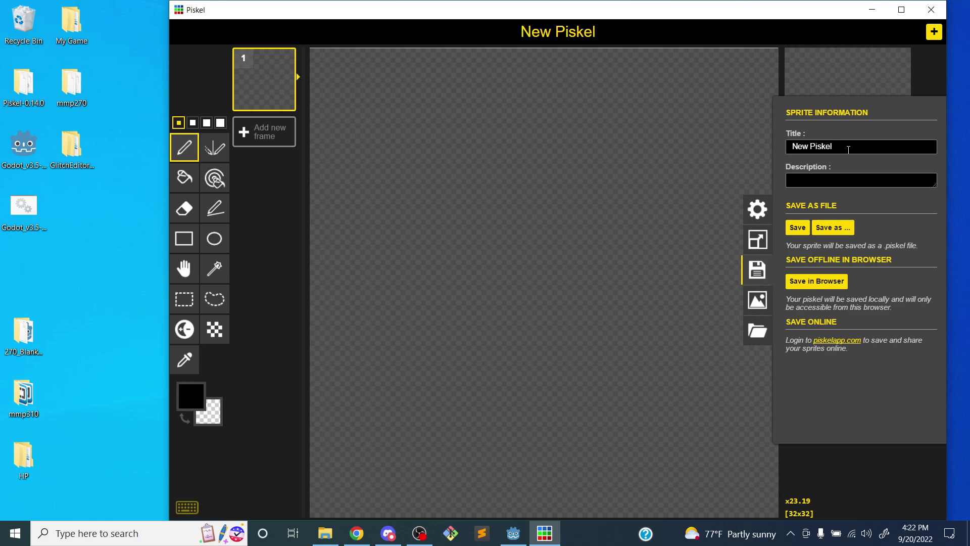
triple_click(848, 150)
type("scsn")
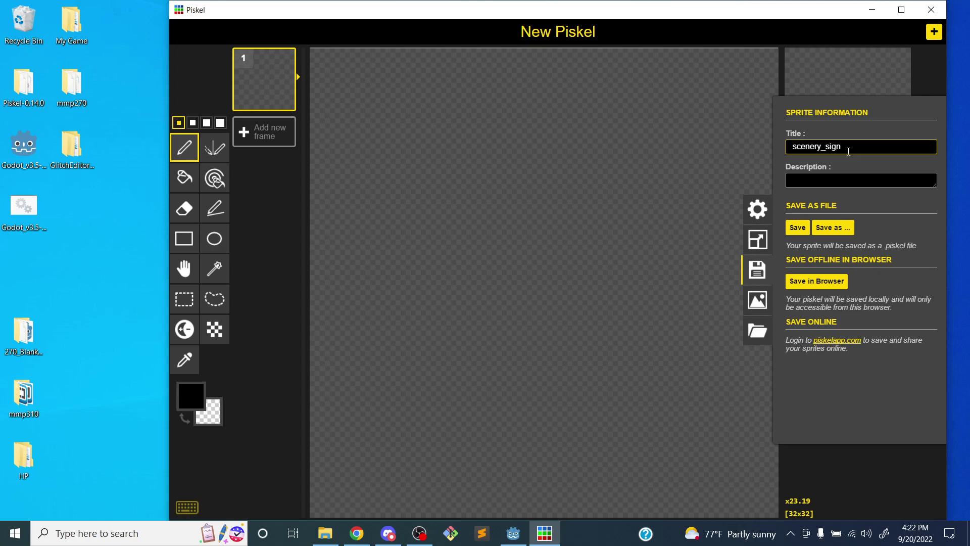
left_click(824, 227)
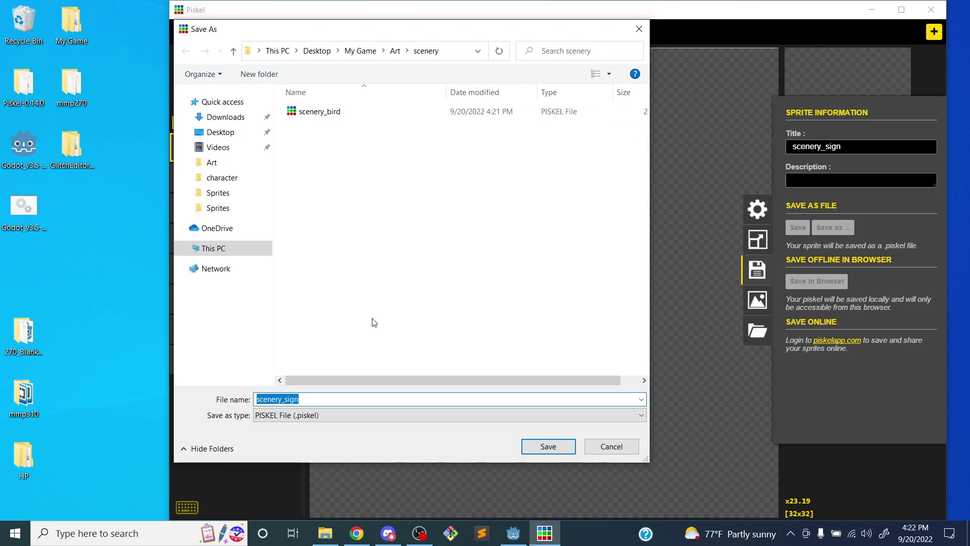
left_click(308, 399)
left_click(548, 446)
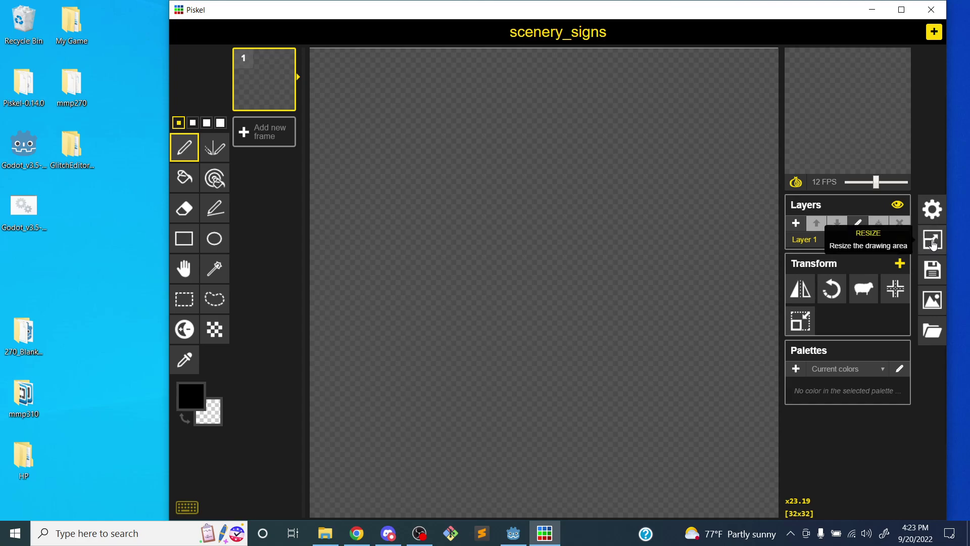
Sketch a black guide outline of a sign in frame 1: a wide rectangular board on a short thick post with a flat base
left_click(184, 238)
mouse_move(378, 116)
left_mouse_down()
mouse_move(672, 292)
mouse_move(732, 308)
mouse_move(707, 319)
mouse_move(716, 322)
left_mouse_up()
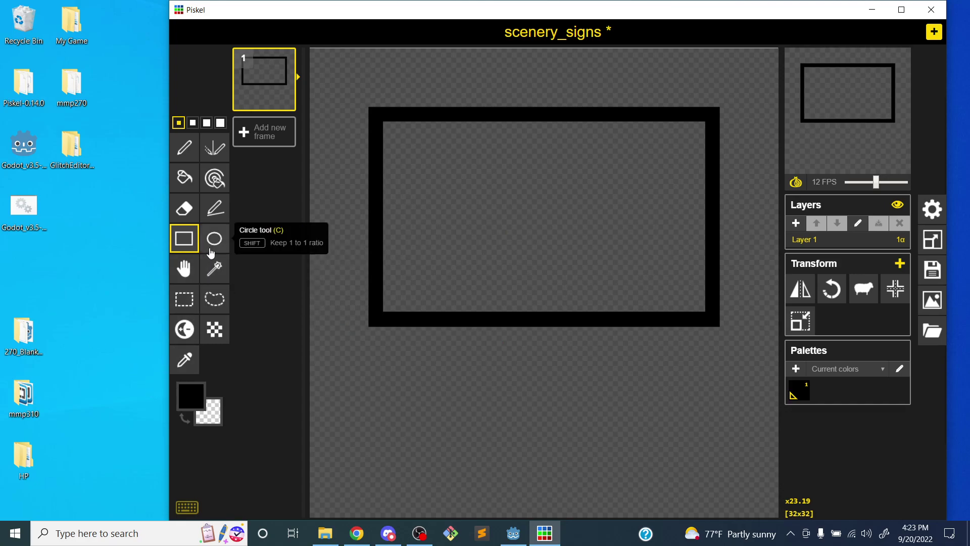
left_click(215, 208)
left_click_drag(552, 319, 558, 380)
left_click_drag(493, 391, 611, 392)
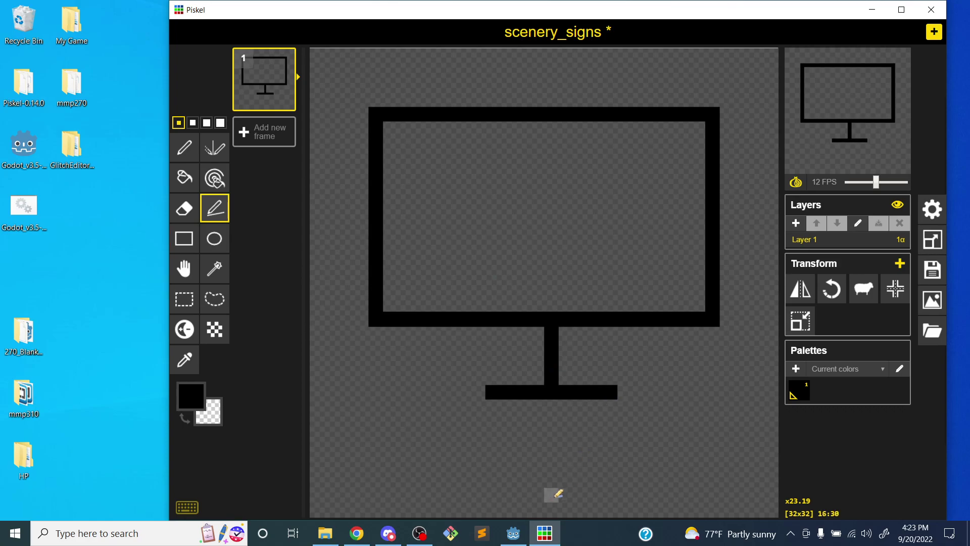
mouse_move(563, 318)
left_mouse_down()
mouse_move(565, 386)
mouse_move(505, 404)
mouse_move(502, 392)
mouse_move(500, 405)
mouse_move(610, 405)
left_mouse_up()
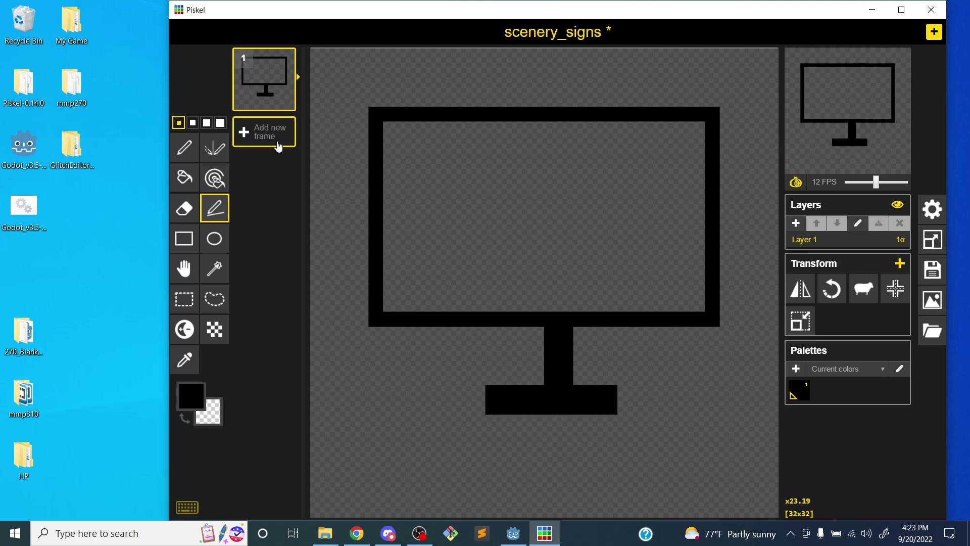
Add a blank second frame with the preview speed at 0 FPS, and choose orange #dd7724 as the drawing color
left_click(287, 147)
left_click(847, 184)
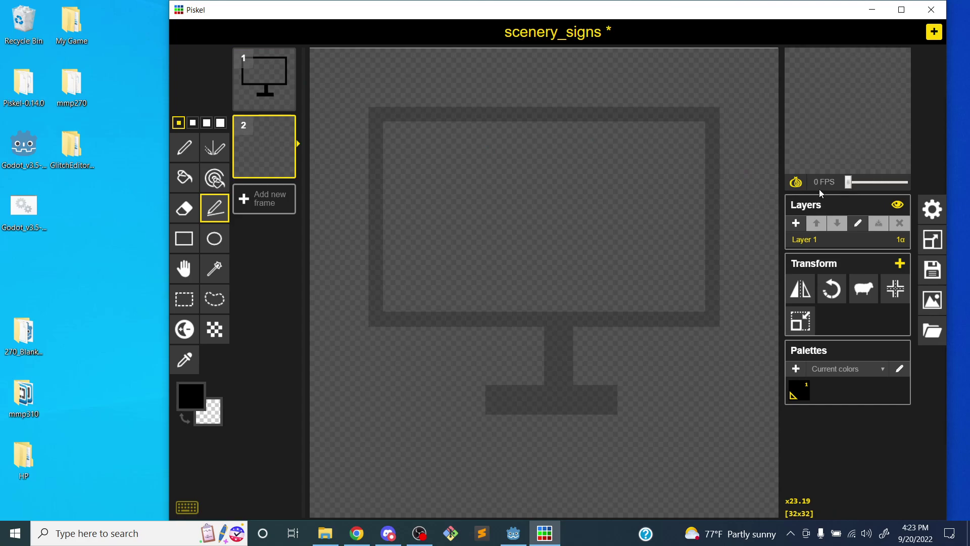
left_click(190, 396)
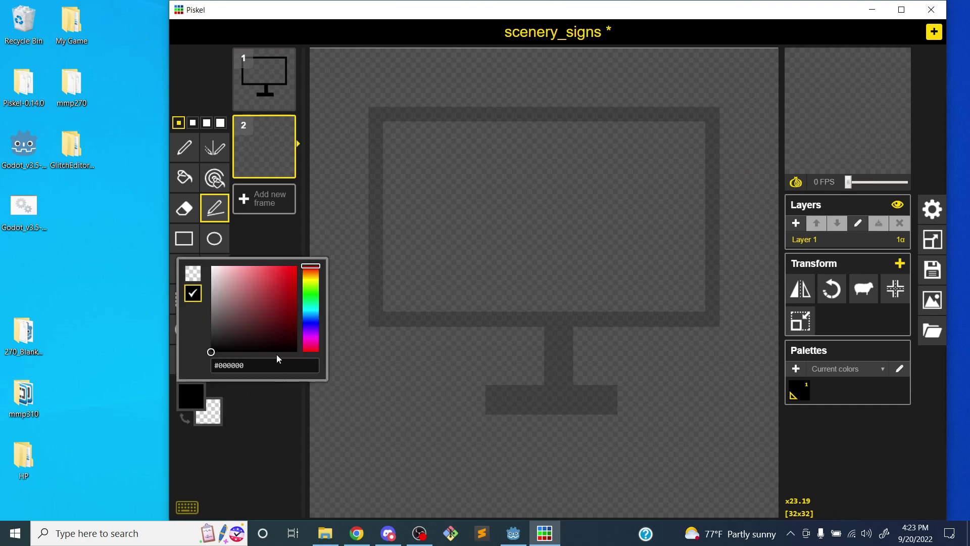
left_click(310, 287)
left_click_drag(311, 293, 312, 303)
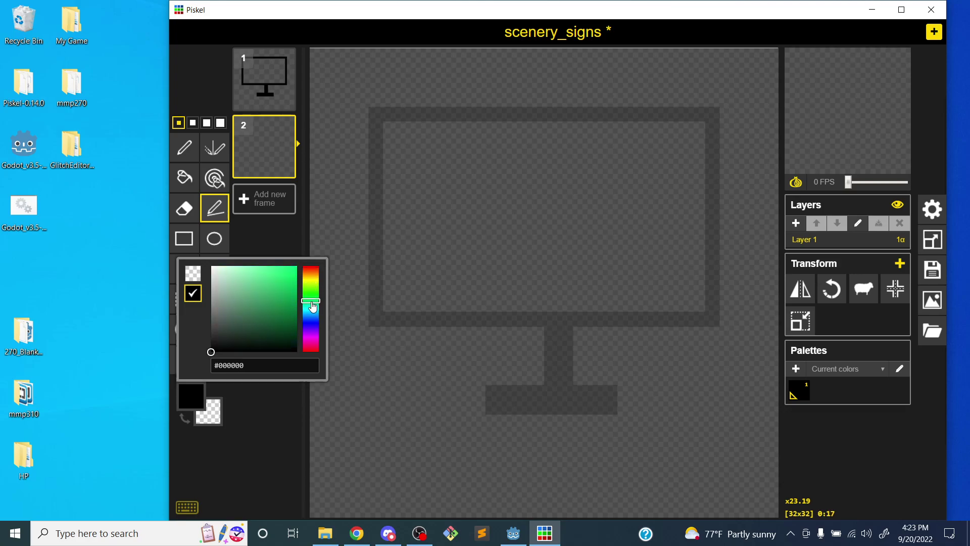
left_click_drag(312, 304, 290, 275)
left_click(274, 277)
left_click(285, 282)
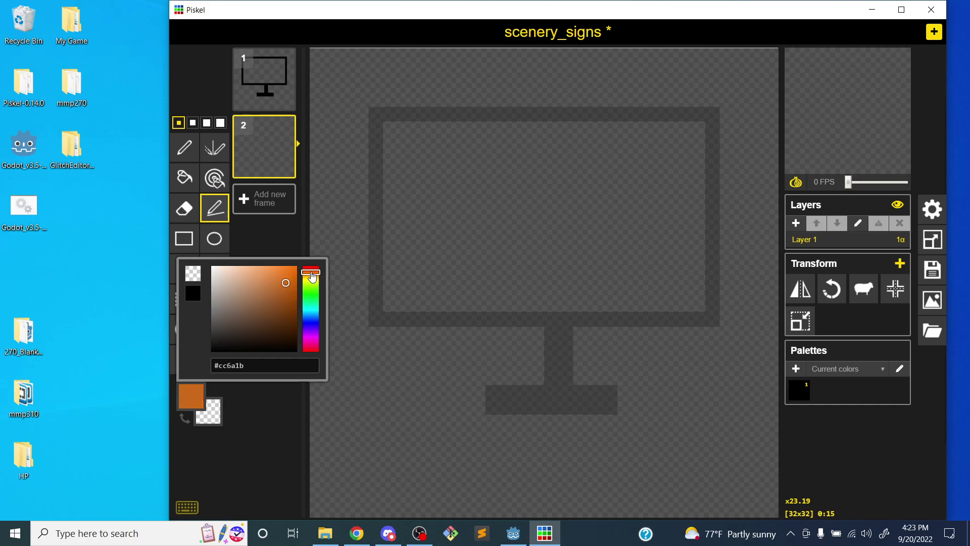
left_click(283, 277)
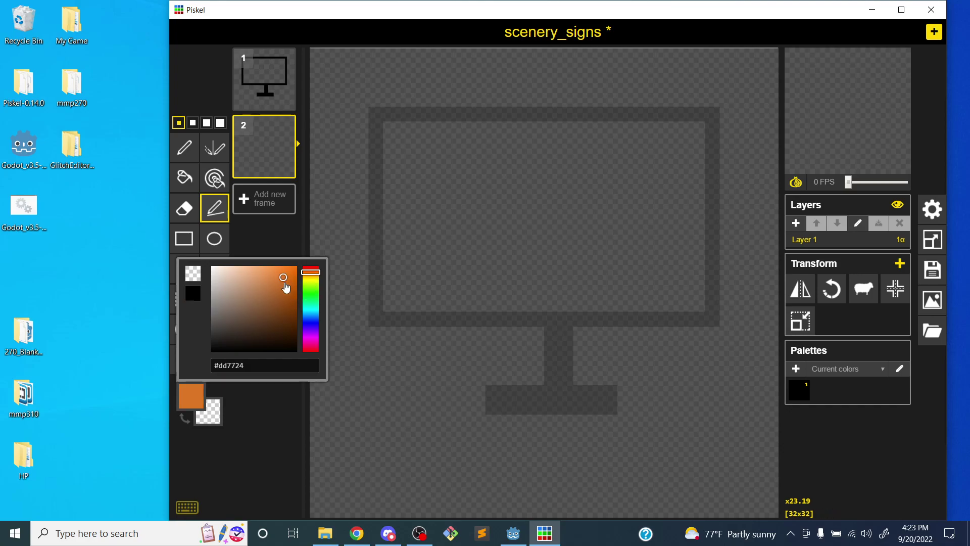
left_click(286, 241)
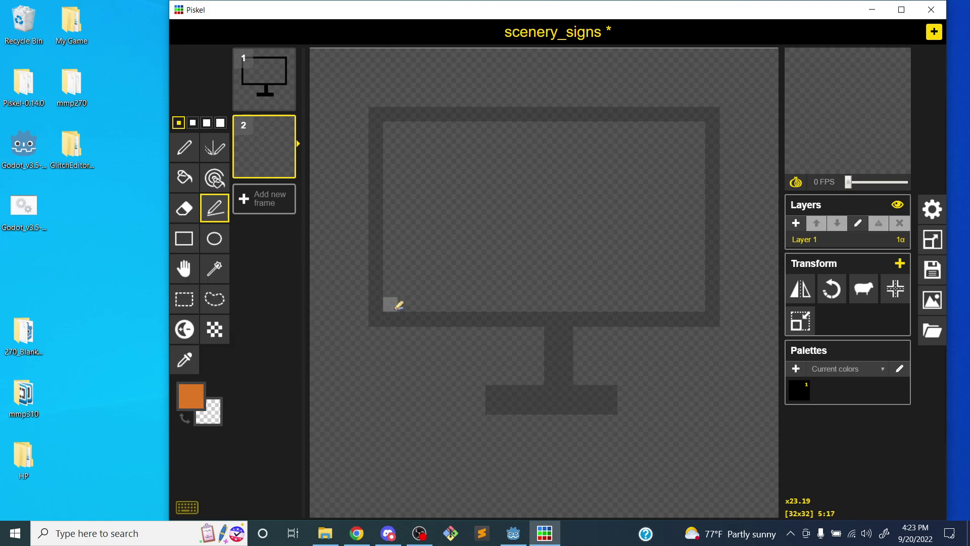
mouse_move(405, 303)
left_mouse_down()
mouse_move(381, 216)
mouse_move(386, 167)
left_mouse_up()
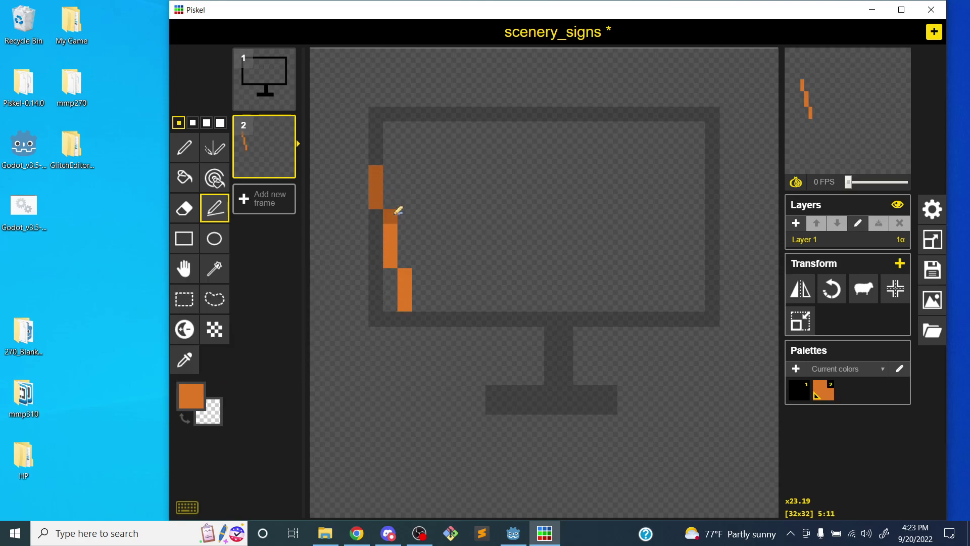
key("ctrl+z")
key("o")
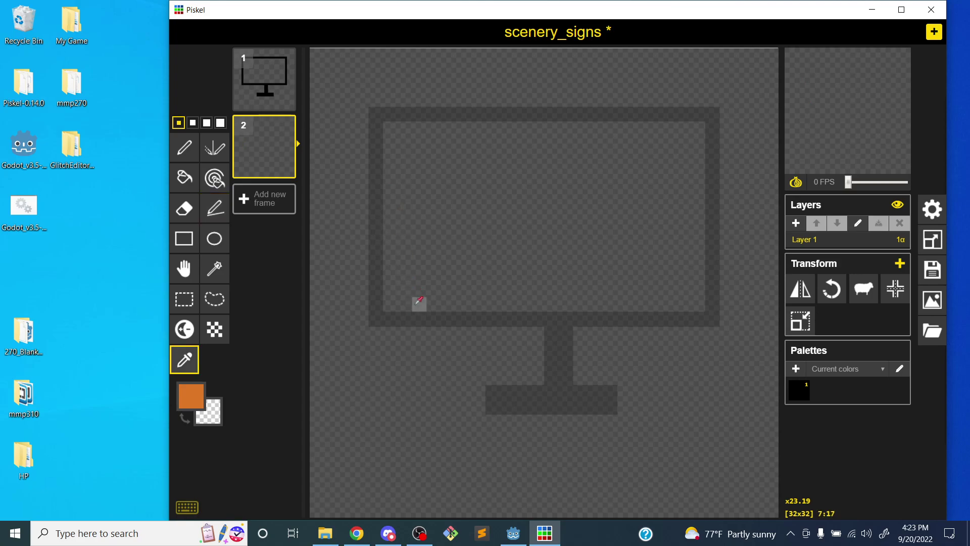
Trace an uneven orange sign outline over the guide in frame 2 with the Pen tool, including a solid post and base
key("p")
mouse_move(410, 313)
left_mouse_down()
mouse_move(386, 288)
mouse_move(373, 244)
mouse_move(381, 156)
mouse_move(395, 128)
mouse_move(430, 113)
mouse_move(520, 105)
mouse_move(654, 115)
mouse_move(697, 136)
mouse_move(704, 186)
mouse_move(688, 273)
mouse_move(664, 302)
mouse_move(623, 319)
mouse_move(570, 322)
mouse_move(569, 387)
mouse_move(597, 402)
mouse_move(579, 417)
mouse_move(487, 409)
mouse_move(486, 396)
mouse_move(557, 386)
mouse_move(552, 340)
mouse_move(538, 325)
mouse_move(404, 319)
left_mouse_up()
left_click_drag(535, 405, 581, 404)
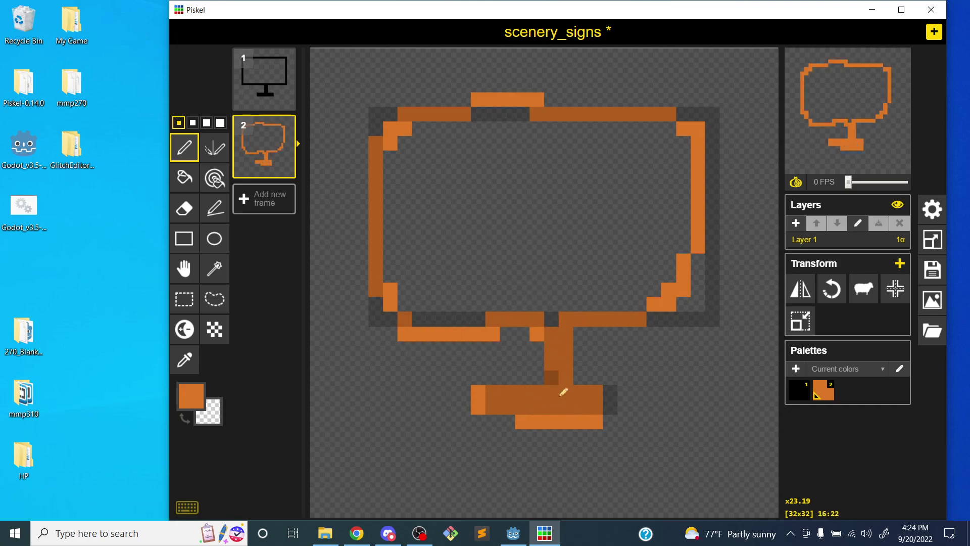
Fill the inside of the sign board with light tan-orange #d5945f
left_click(198, 393)
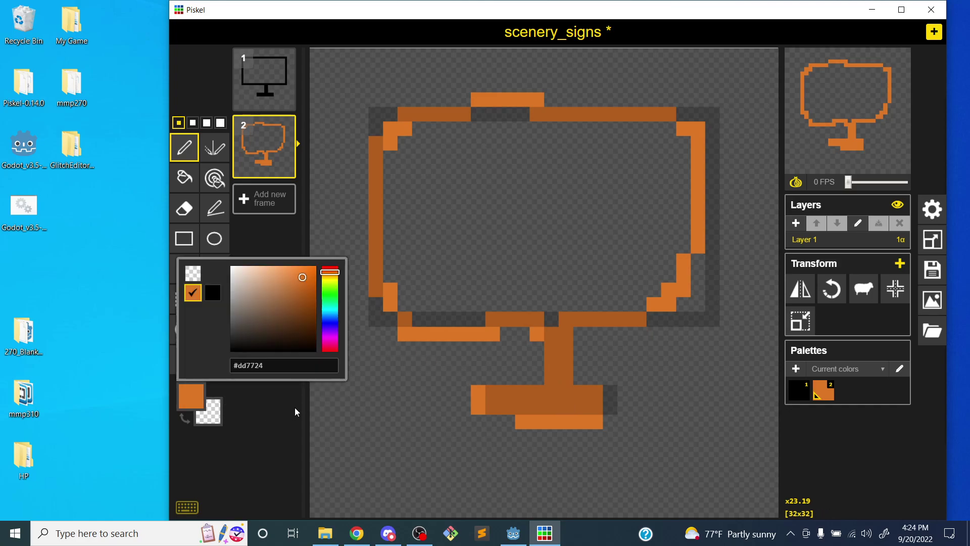
left_click(278, 279)
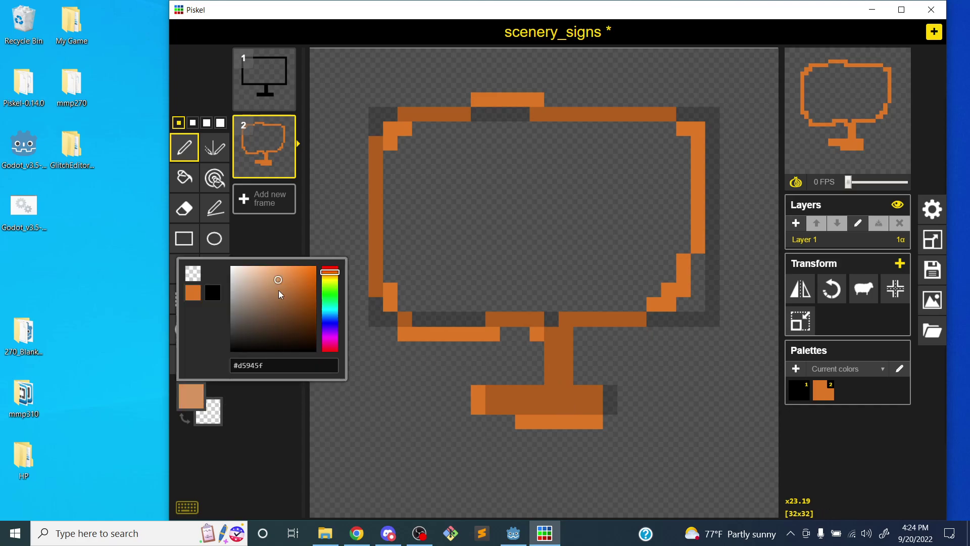
left_click(270, 243)
key("b")
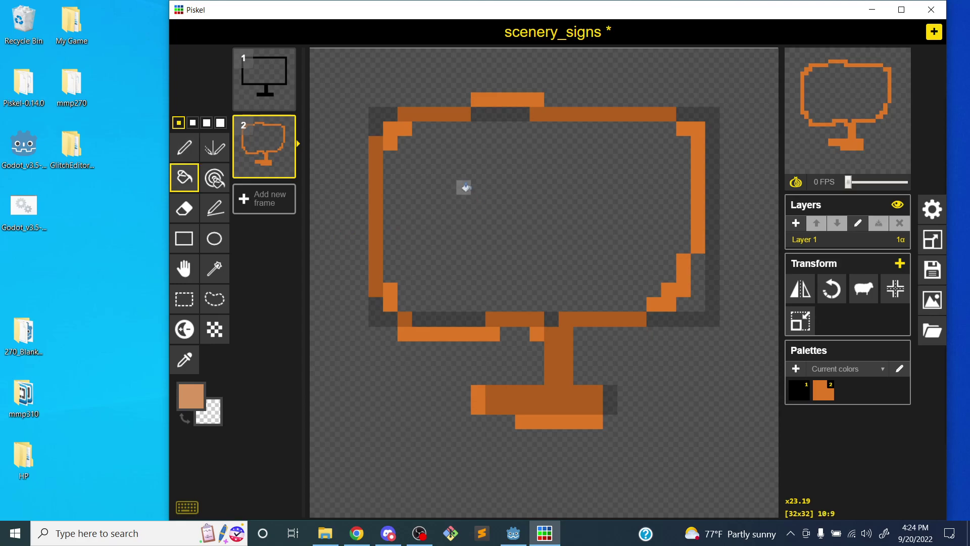
left_click(460, 228)
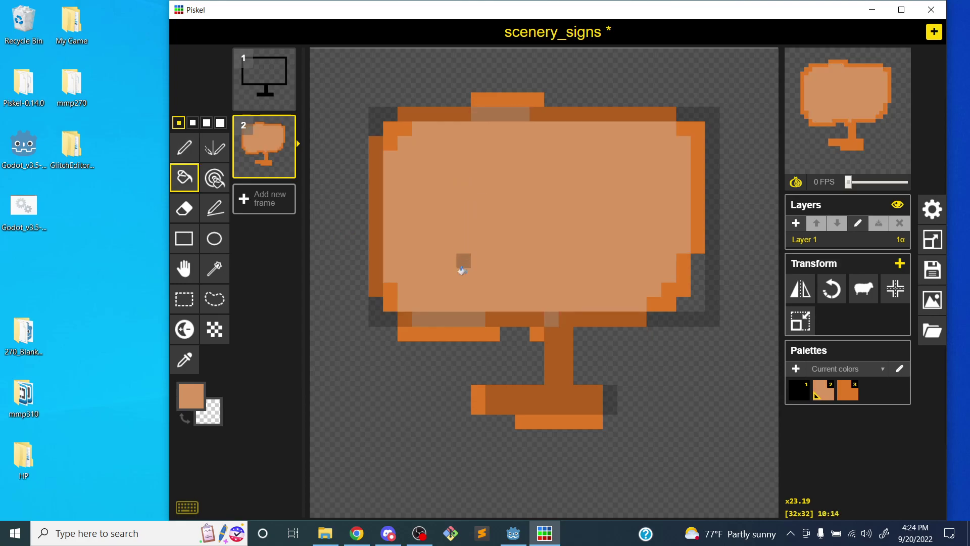
Square off the sign's base in darker orange, erase the pixels overhanging its left and lower edges, and turn off onion skin
key("3")
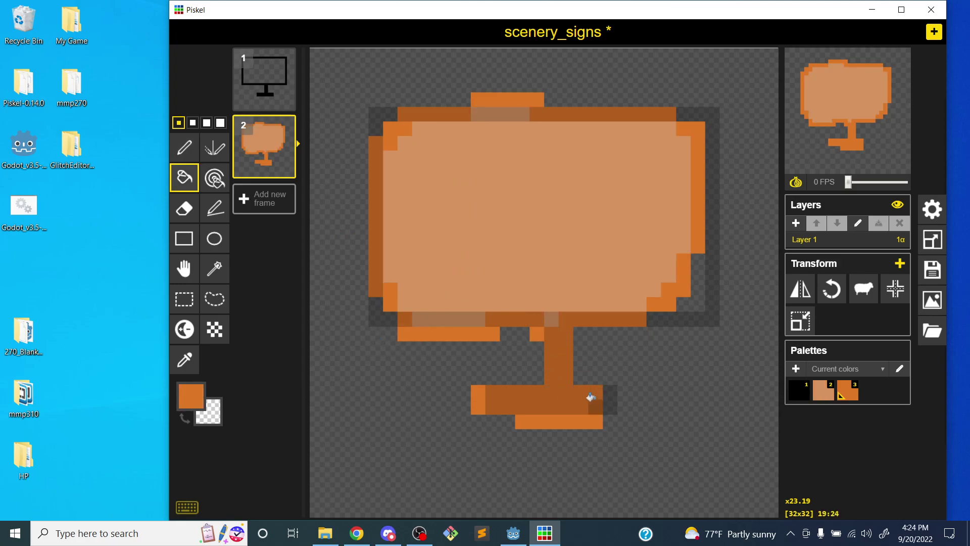
key("p")
left_click_drag(610, 392, 611, 421)
left_click_drag(523, 421, 477, 421)
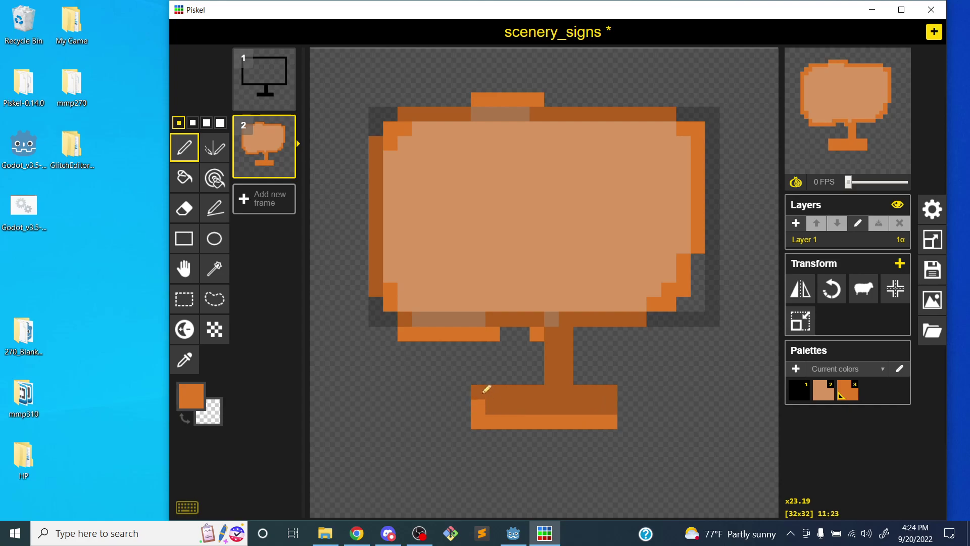
key("e")
mouse_move(484, 390)
left_mouse_down()
mouse_move(486, 420)
mouse_move(613, 420)
left_mouse_up()
left_click(796, 182)
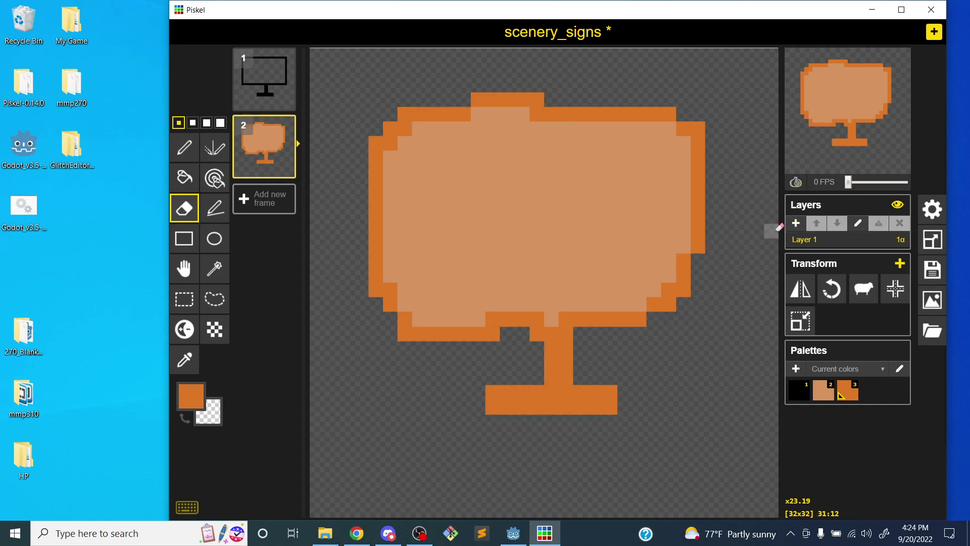
Duplicate the orange sign frame three times
left_click(286, 174)
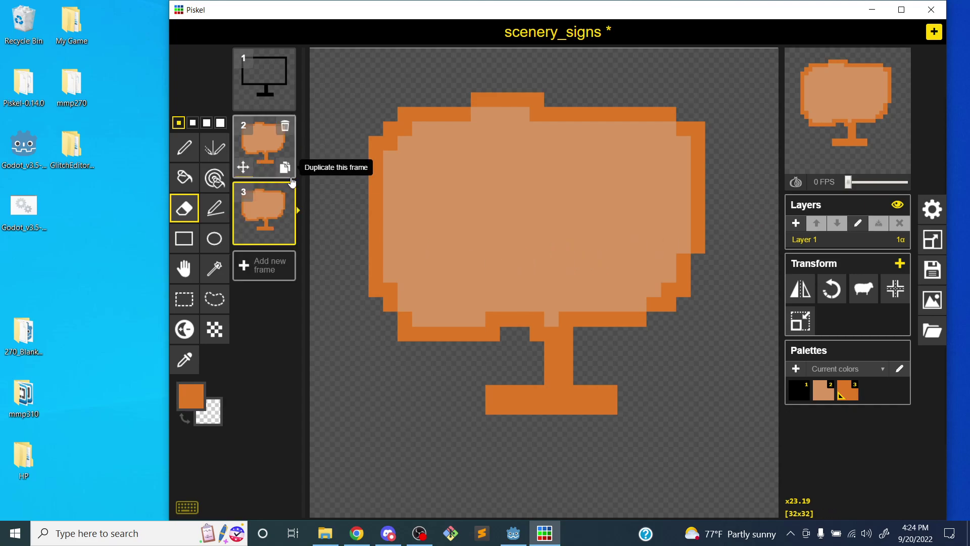
left_click(286, 241)
left_click(286, 301)
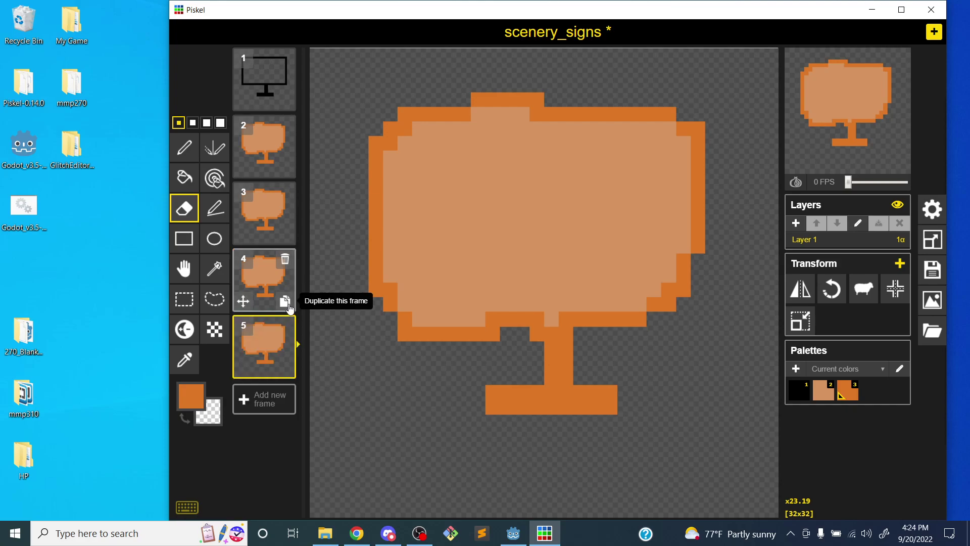
Delete the black guide sketch in frame 1 and open the first orange sign frame for drawing with the Pen tool
left_click(284, 60)
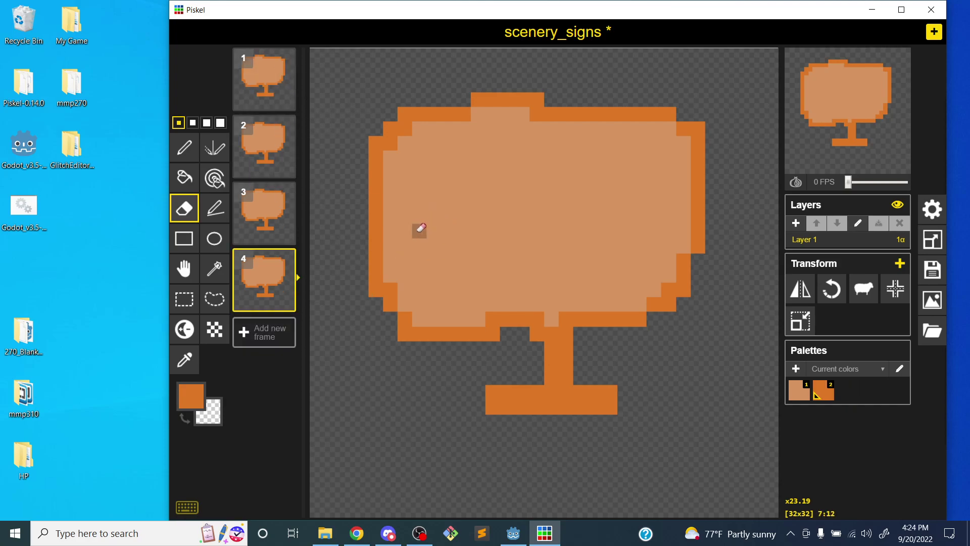
left_click(183, 147)
left_click(260, 84)
mouse_move(463, 201)
left_mouse_down()
mouse_move(604, 200)
mouse_move(576, 175)
mouse_move(599, 203)
mouse_move(572, 223)
mouse_move(570, 243)
left_mouse_up()
key("ctrl+z")
key("ctrl+z")
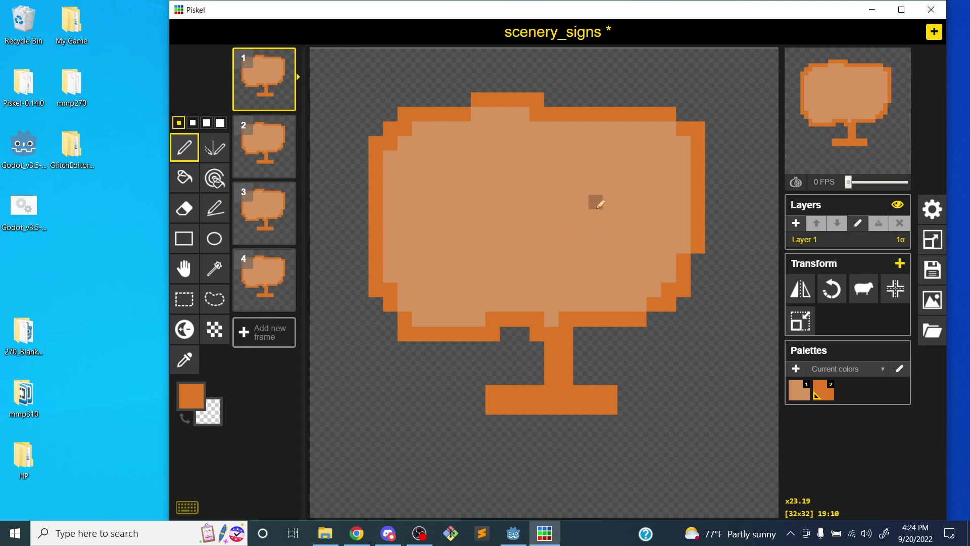
mouse_move(448, 217)
left_mouse_down()
mouse_move(506, 208)
mouse_move(602, 205)
left_mouse_up()
key("ctrl+z")
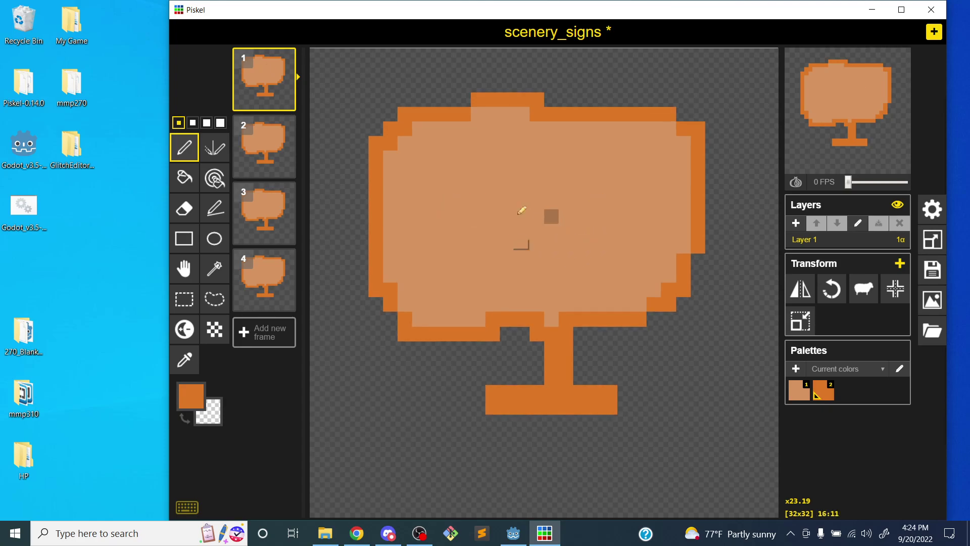
Draw a right-pointing orange arrow across the board of the first sign, and open frame 2
mouse_move(429, 217)
left_mouse_down()
mouse_move(607, 216)
mouse_move(551, 188)
left_mouse_up()
left_click_drag(595, 221, 552, 242)
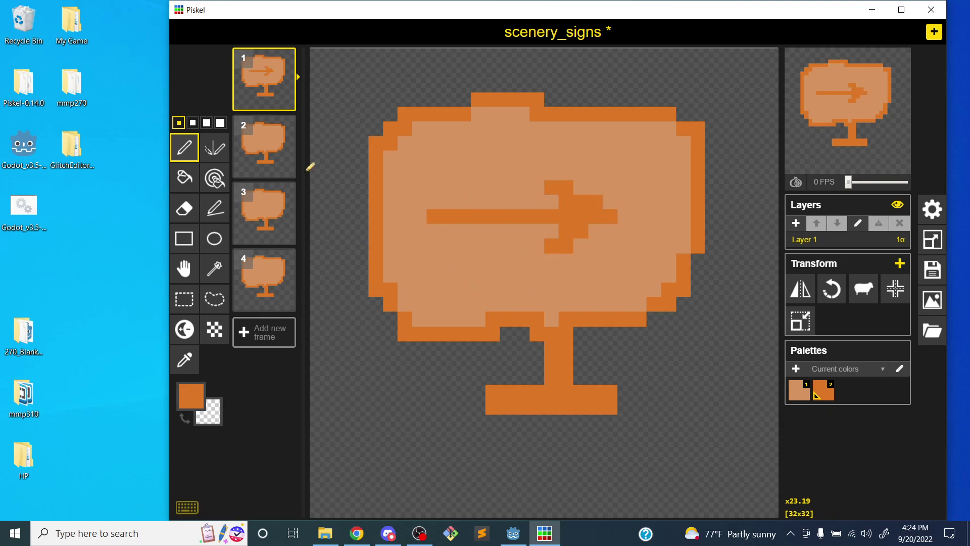
left_click(273, 152)
mouse_move(596, 202)
left_mouse_down()
mouse_move(417, 202)
mouse_move(447, 182)
mouse_move(422, 209)
mouse_move(469, 242)
mouse_move(463, 205)
left_mouse_up()
left_click(475, 173)
key("ctrl+z")
key("ctrl+z")
key("ctrl+z")
key("ctrl+z")
key("ctrl+z")
key("ctrl+z")
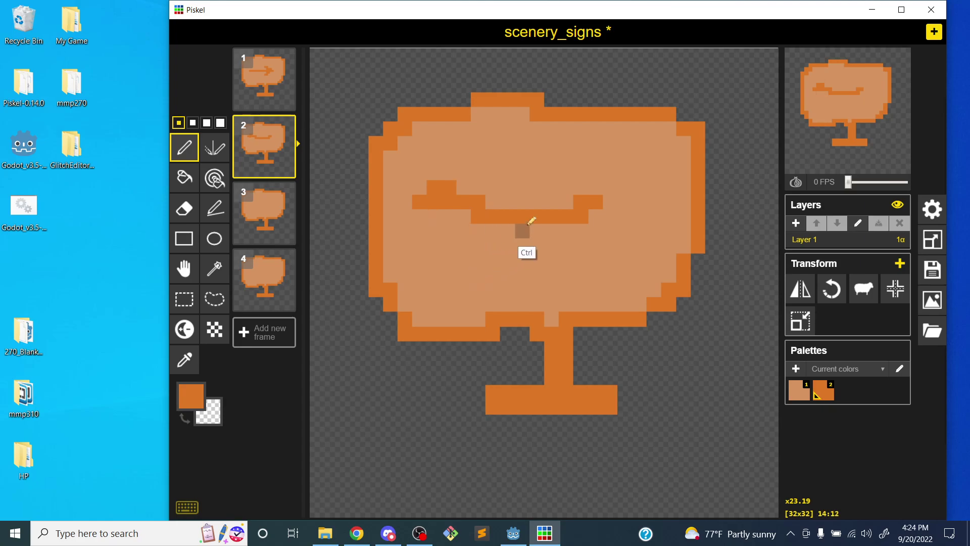
Draw a left-pointing orange arrow on frame 2's sign board and an upward arrow on frame 3's
mouse_move(610, 202)
left_mouse_down()
mouse_move(426, 210)
mouse_move(464, 172)
left_mouse_up()
left_click_drag(424, 209, 461, 238)
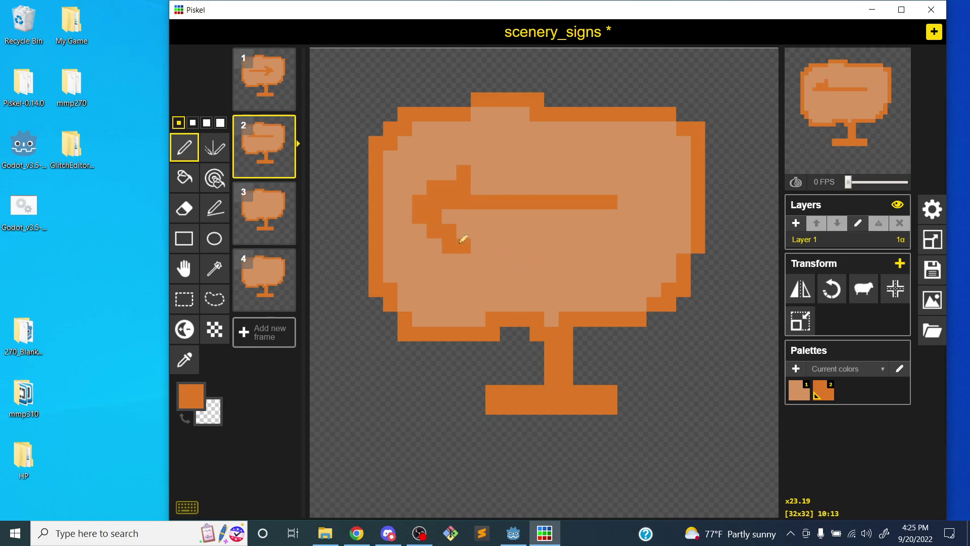
left_click(278, 217)
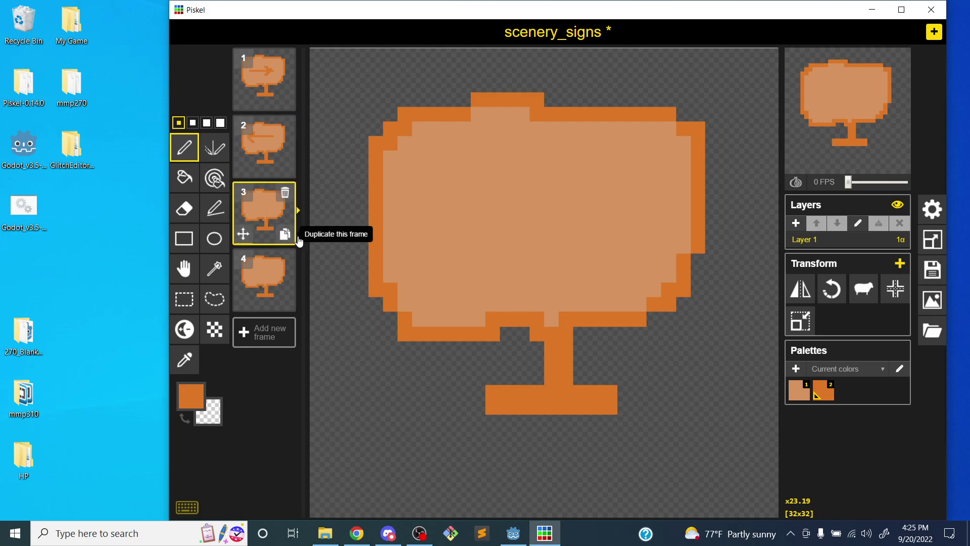
mouse_move(536, 259)
left_mouse_down()
mouse_move(529, 153)
mouse_move(548, 170)
mouse_move(493, 188)
left_mouse_up()
Draw a downward-pointing orange arrow on the sign board in frame 4, redoing the left half of its head
left_click(282, 283)
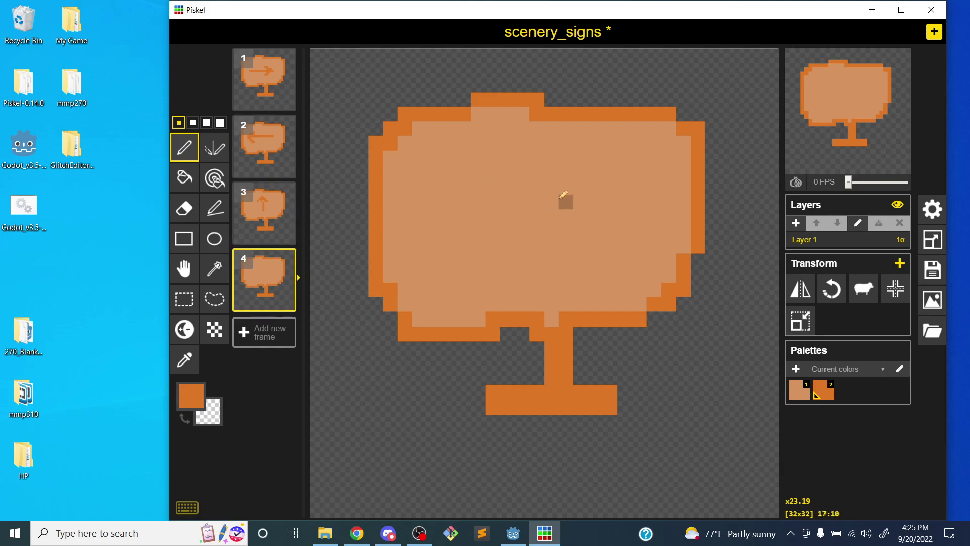
mouse_move(508, 157)
left_mouse_down()
mouse_move(527, 248)
mouse_move(545, 270)
mouse_move(554, 261)
left_mouse_up()
left_click_drag(508, 289, 478, 243)
key("ctrl+z")
mouse_move(522, 289)
left_mouse_down()
mouse_move(504, 262)
mouse_move(491, 260)
left_mouse_up()
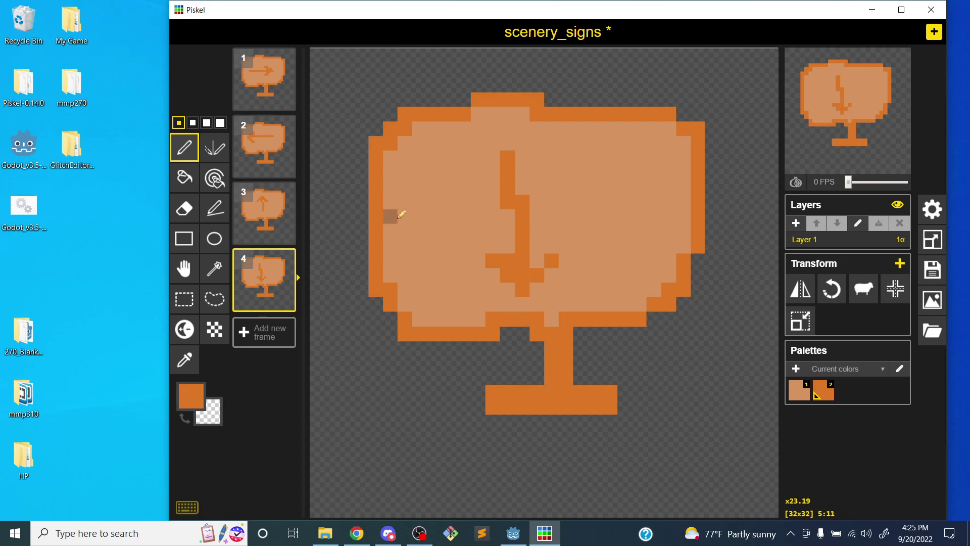
mouse_move(285, 60)
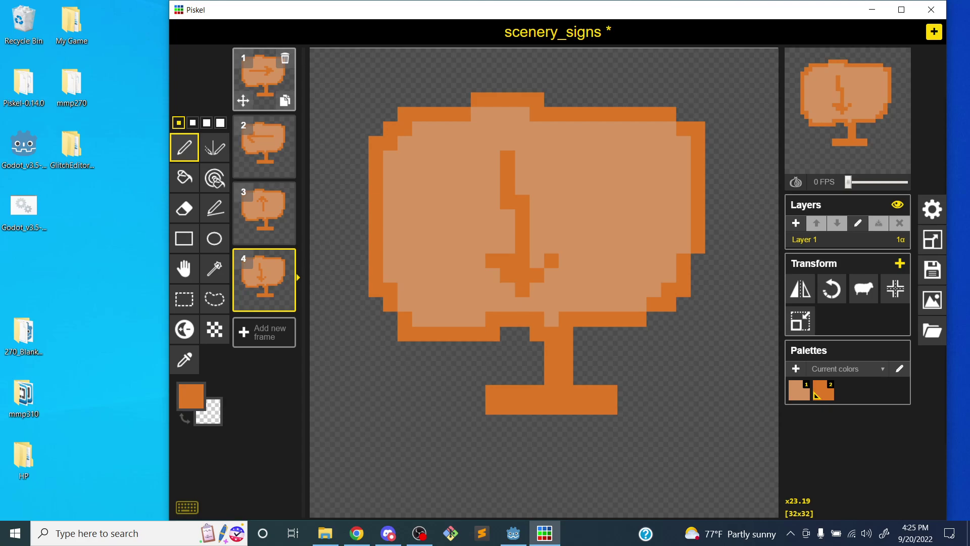
Save the sprite and export it as a PNG spritesheet of 2 columns and 2 rows named scenery_signs in the game's Sprites folder
key("ctrl+s")
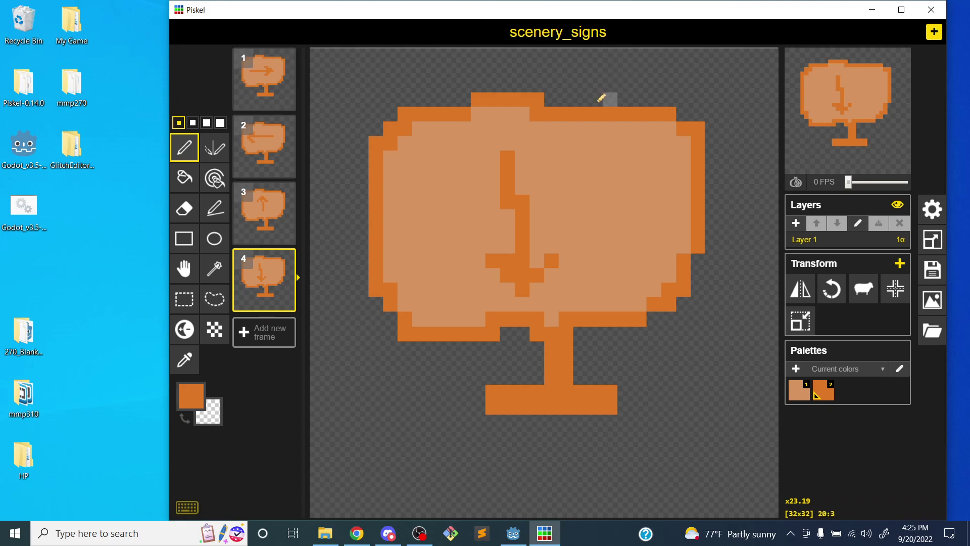
left_click(931, 272)
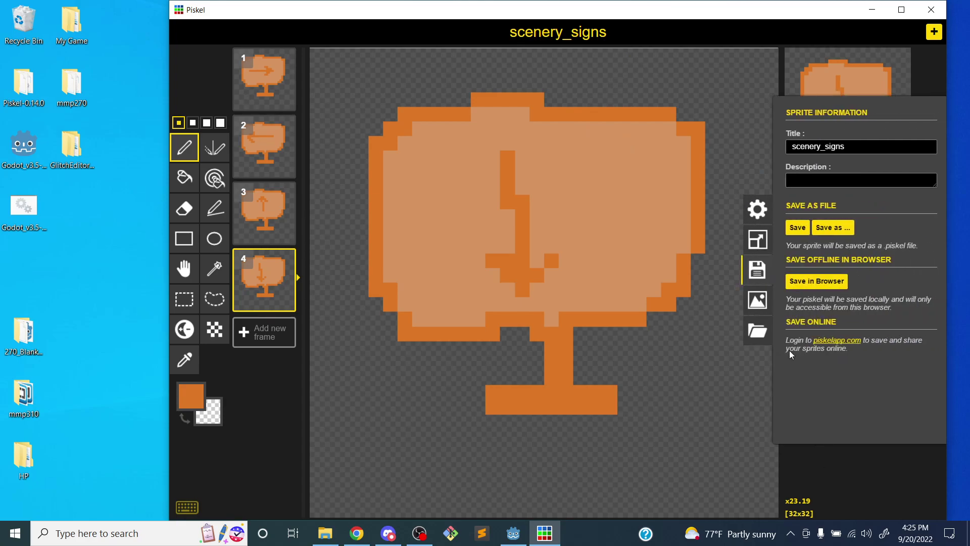
left_click(757, 270)
left_click(930, 304)
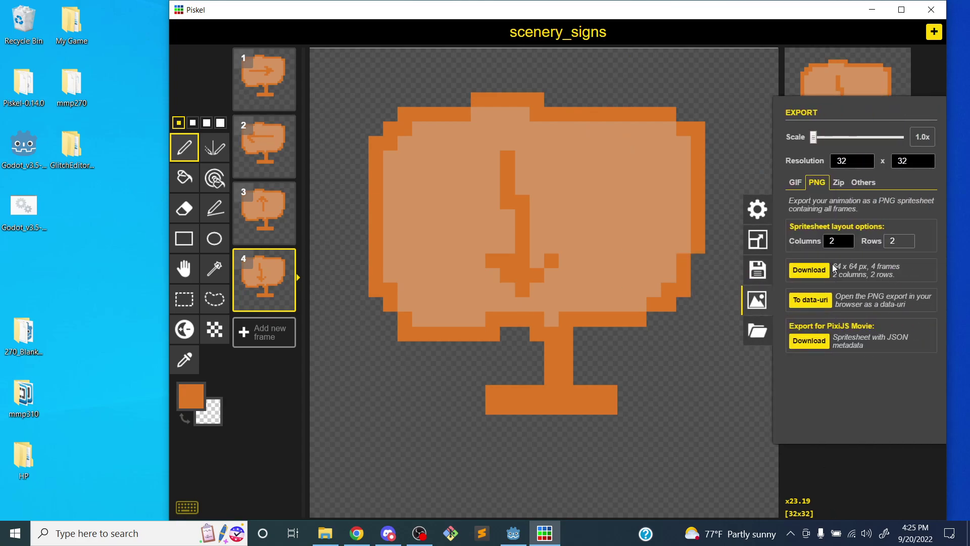
left_click(809, 271)
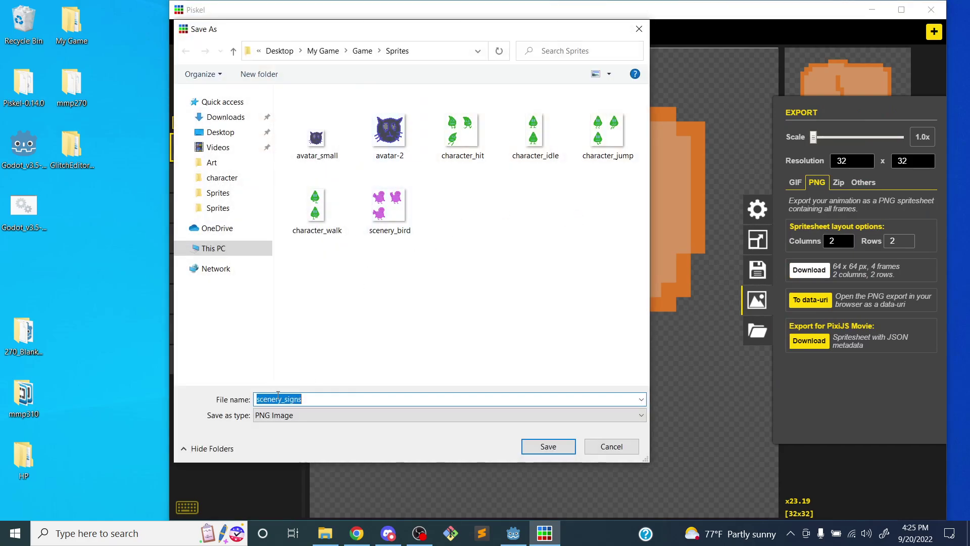
left_click(547, 447)
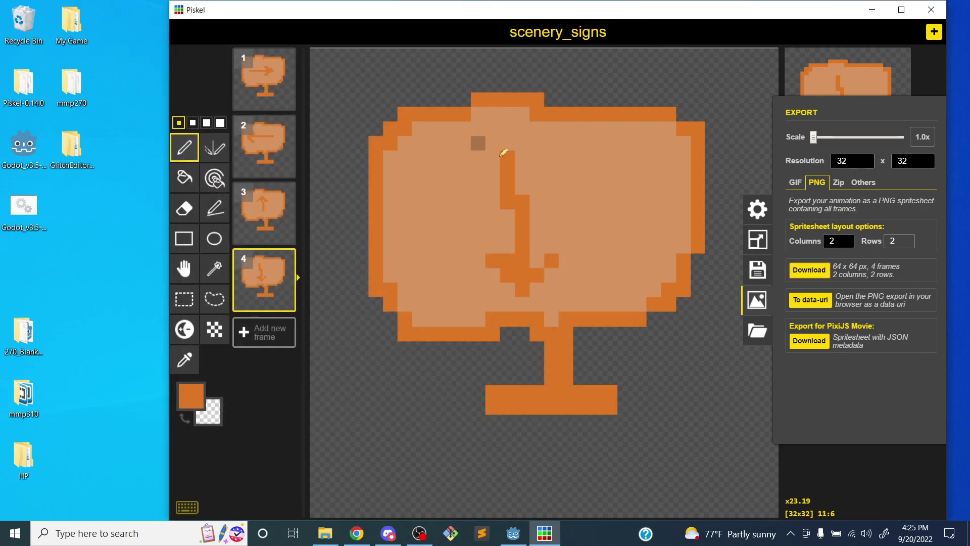
left_click(758, 301)
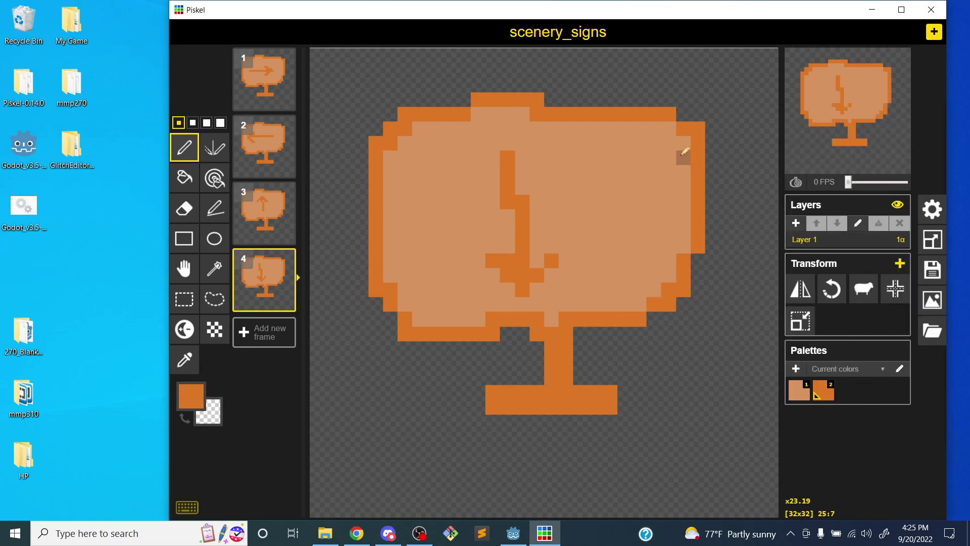
Close Piskel and the Piskel-0.14.0 folder window, and switch to the Godot project with MyFirstScene
left_click(931, 10)
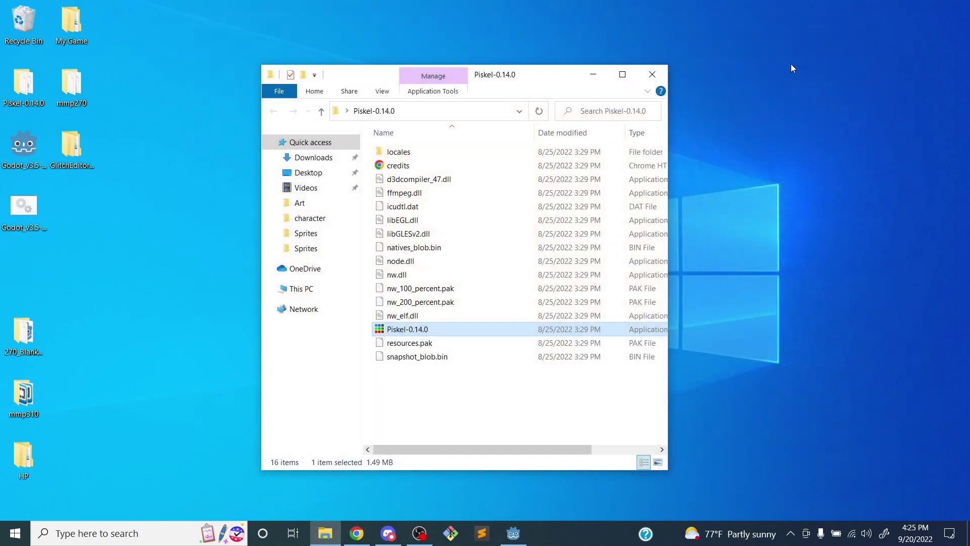
left_click(652, 74)
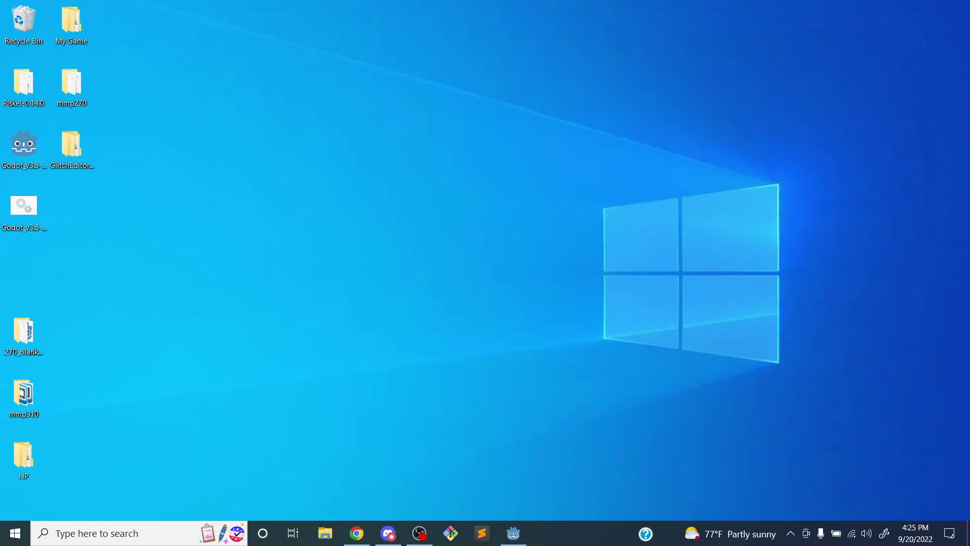
left_click(514, 526)
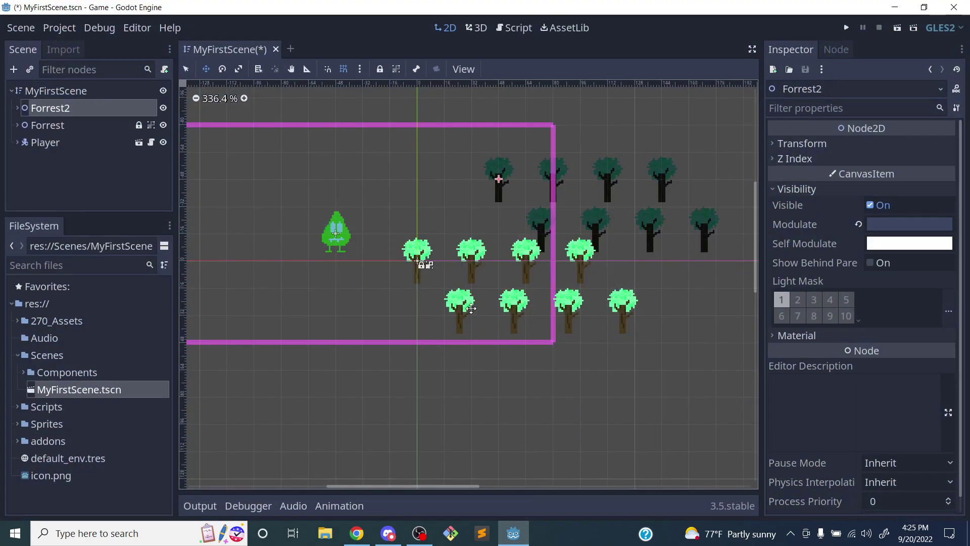
Check the project's Sprites folder for scenery_bird.png and scenery_signs.png, and collapse the folder again
left_click(17, 428)
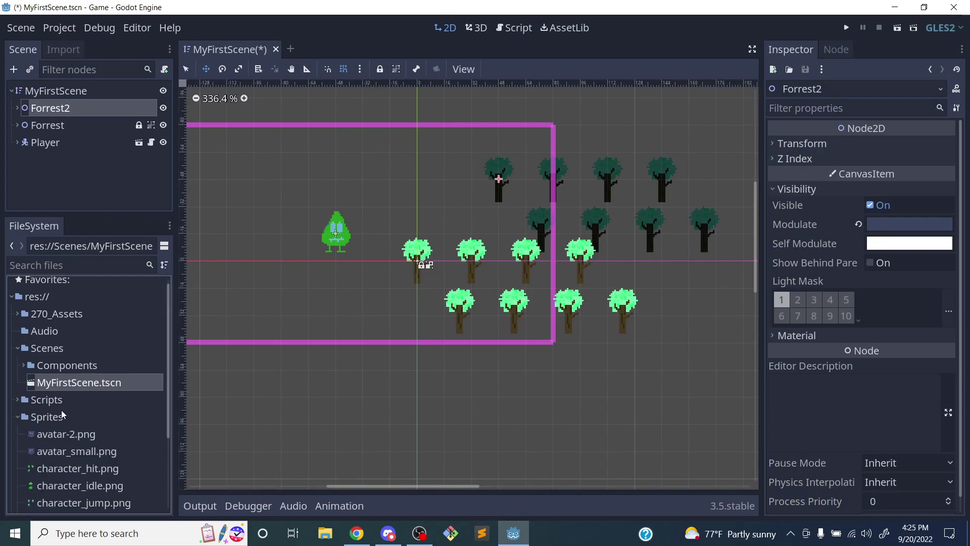
scroll(86, 418, "down", 3)
left_click(70, 433)
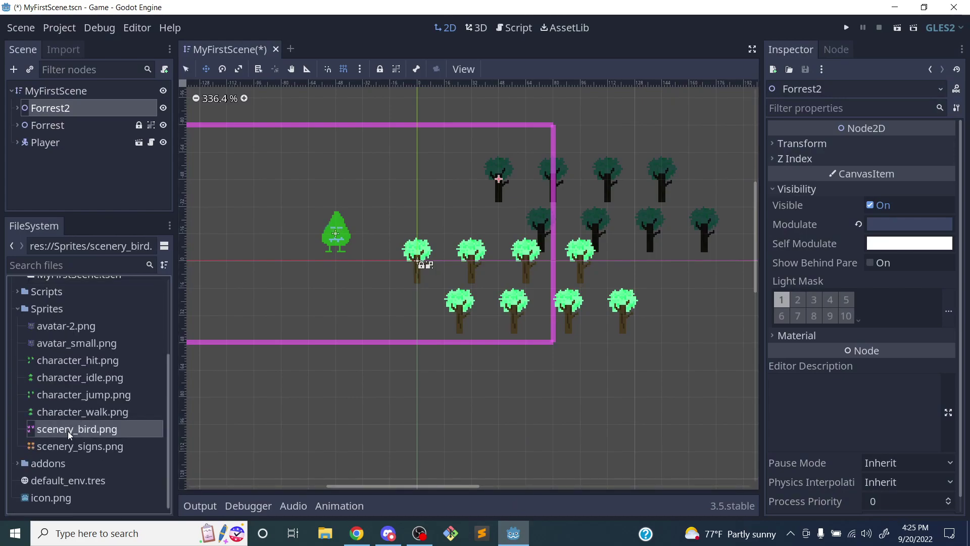
left_click(92, 444)
scroll(88, 360, "up", 3)
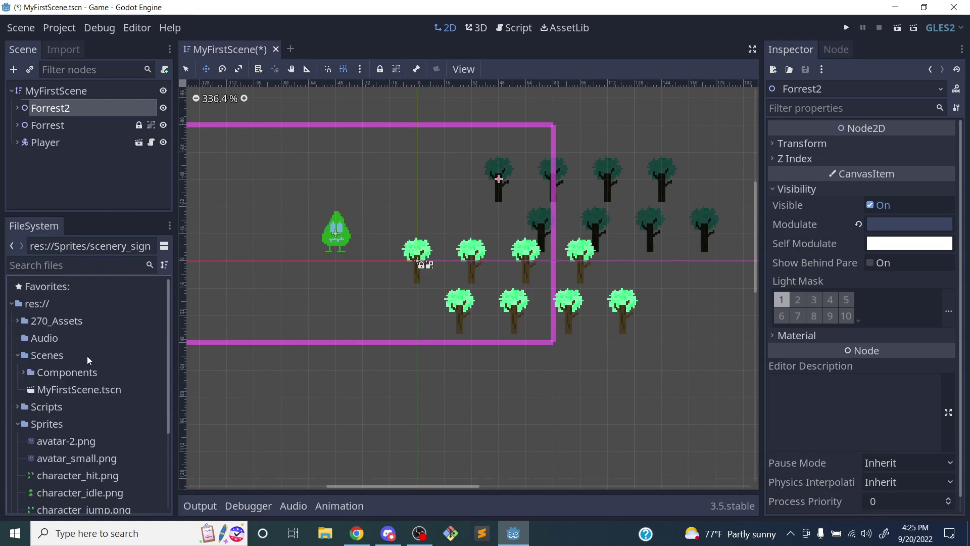
left_click(17, 426)
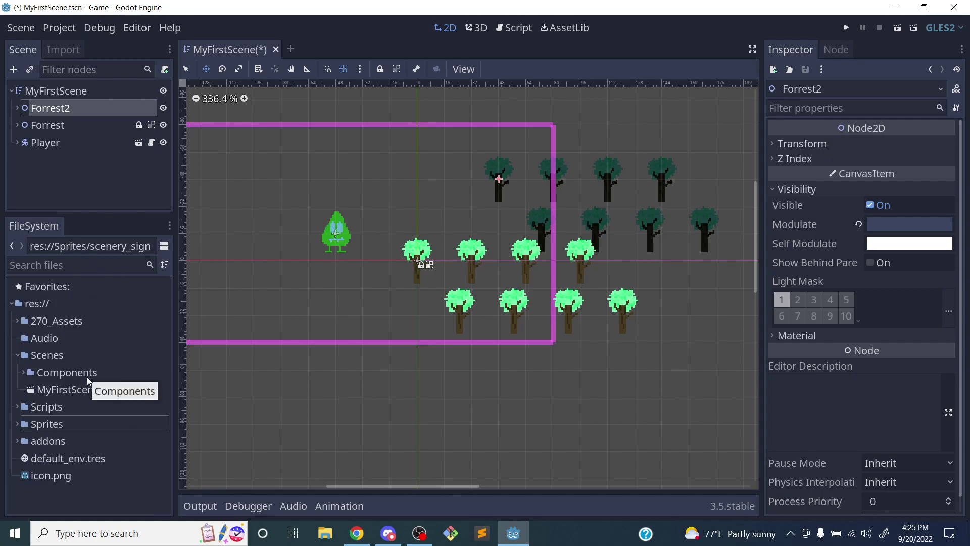
scroll(372, 286, "down", 3)
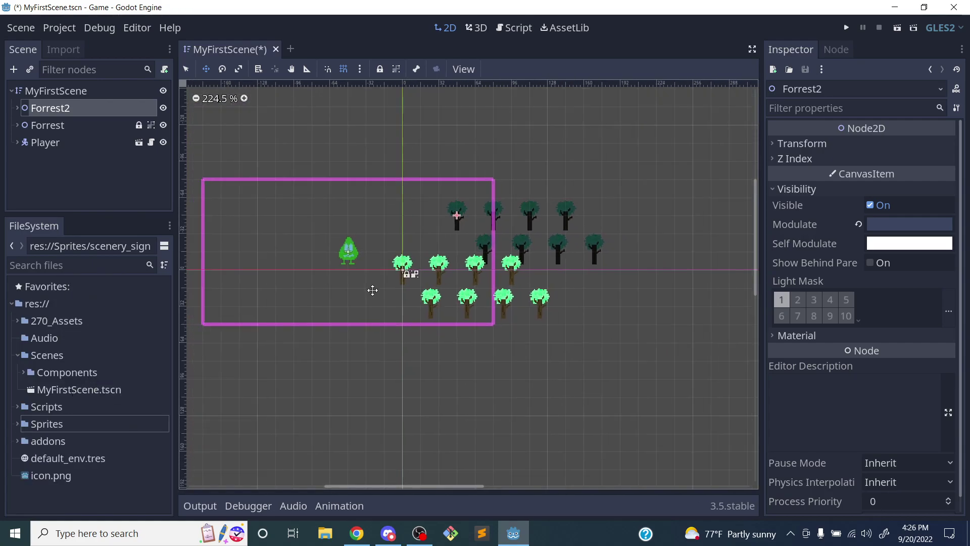
left_click(39, 174)
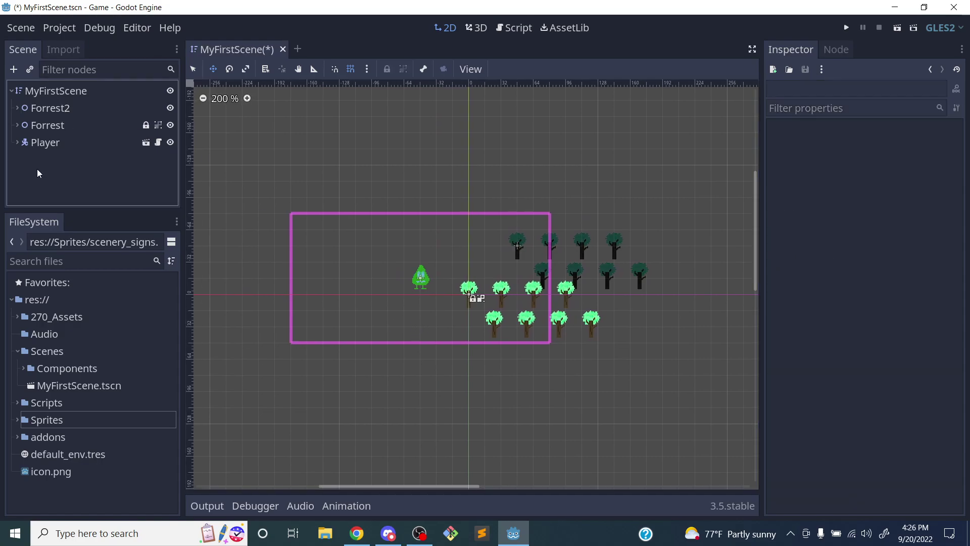
left_click(71, 94)
left_click(66, 107)
left_click(58, 125)
left_click(58, 108)
left_click(24, 164)
Add a Node2D named Scenery under MyFirstScene, placed above Player, and make Forrest and Forrest2 its children
left_click(55, 96)
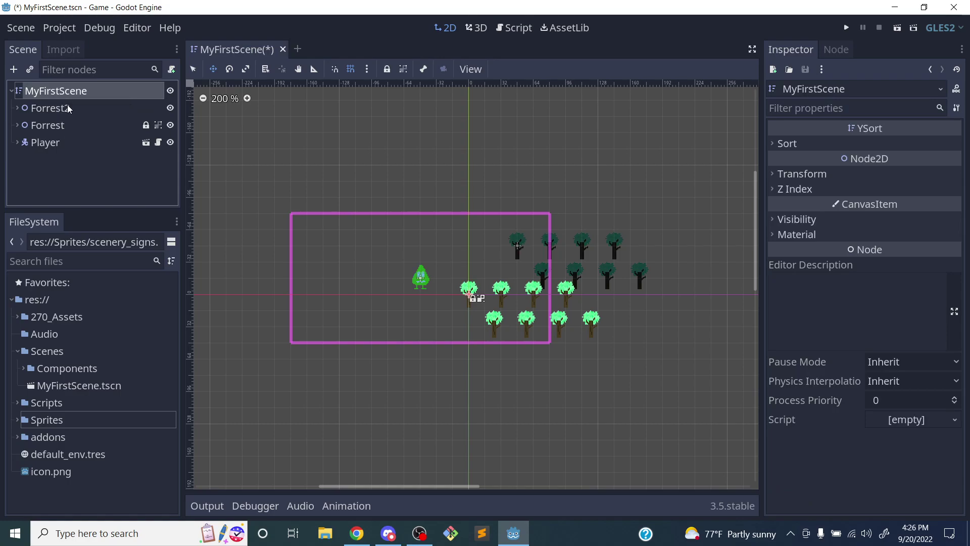
right_click(56, 96)
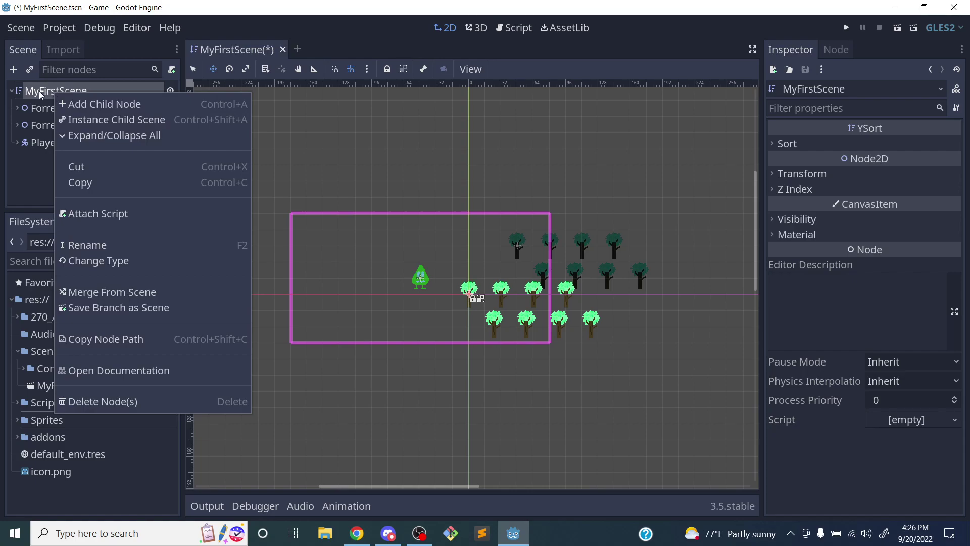
left_click(88, 107)
type("node")
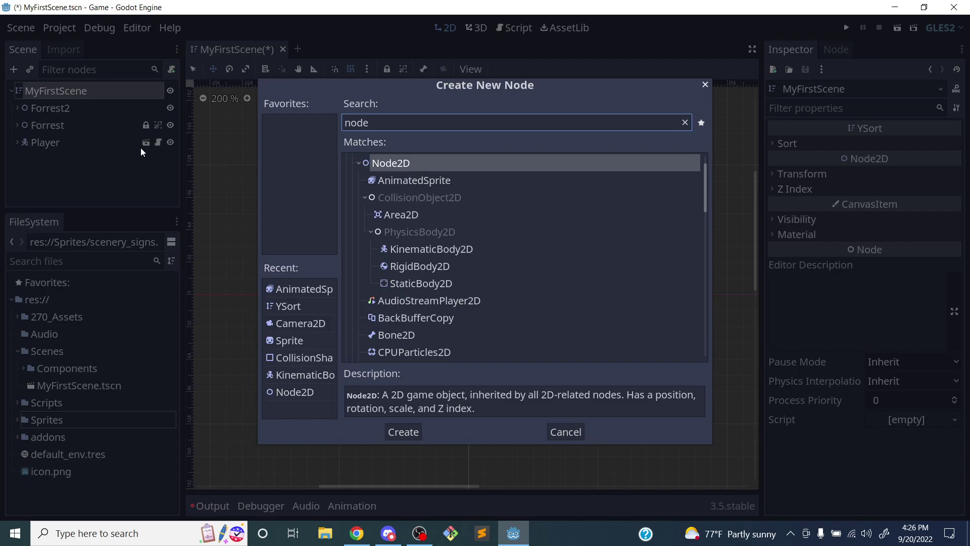
key("Return")
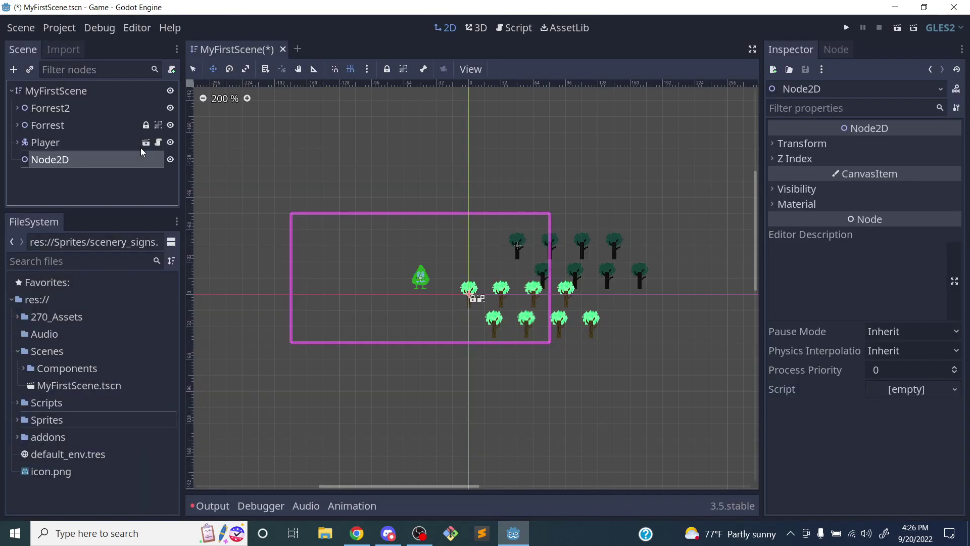
double_click(76, 157)
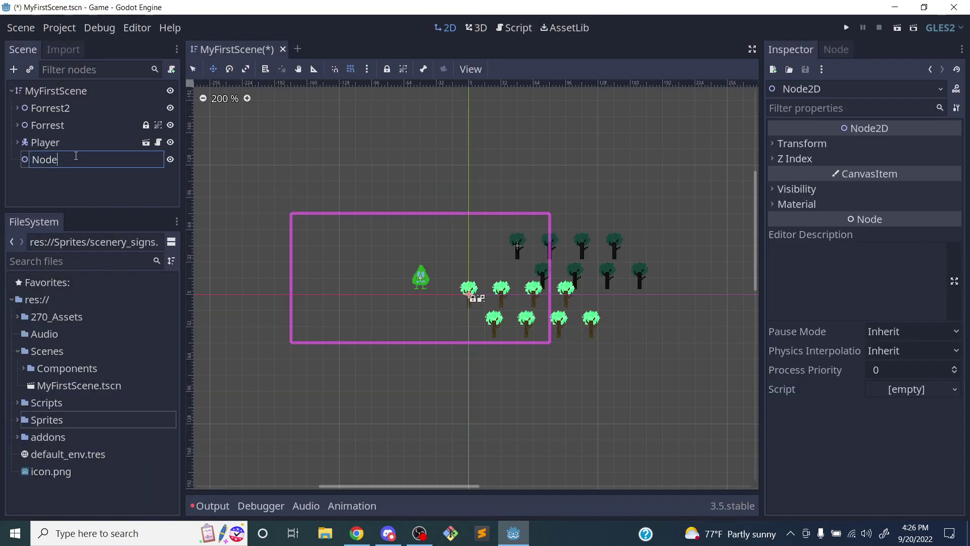
type("Scenery")
key("Return")
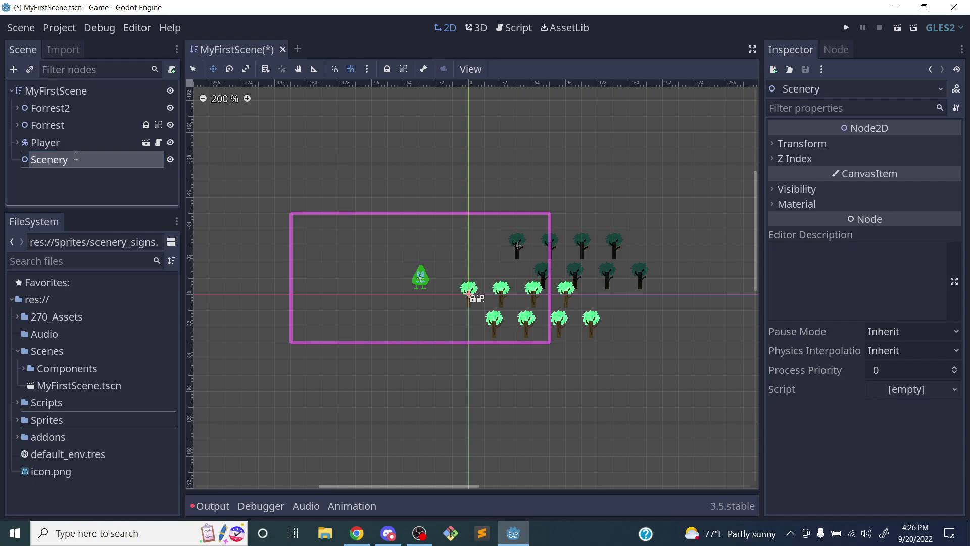
left_click_drag(35, 161, 54, 143)
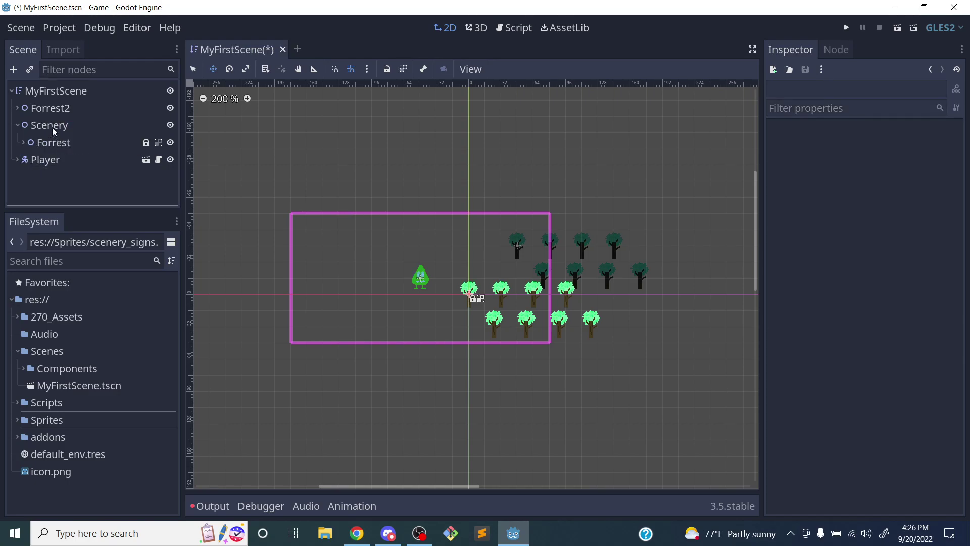
left_click_drag(50, 108, 53, 126)
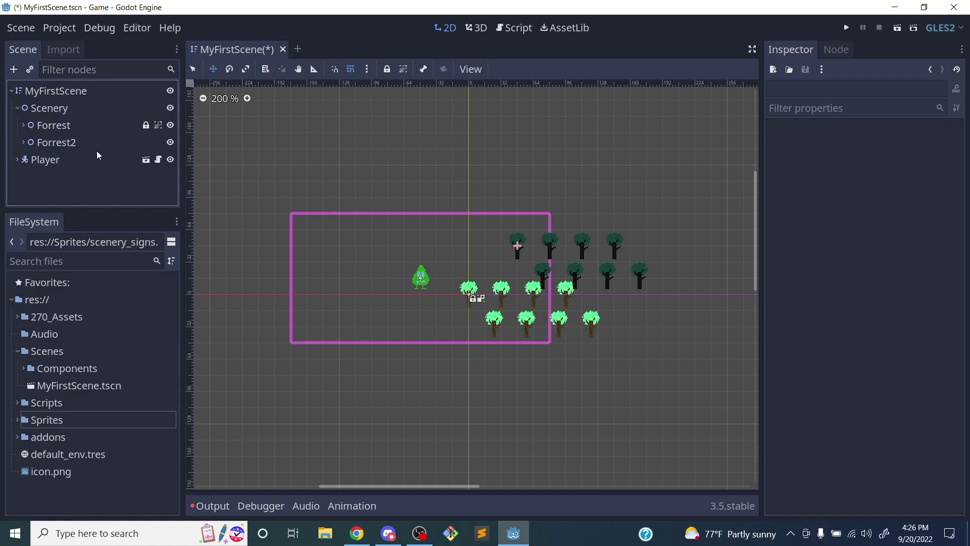
Add a Node2D child to the Scenery node and rename it Birds
left_click(64, 113)
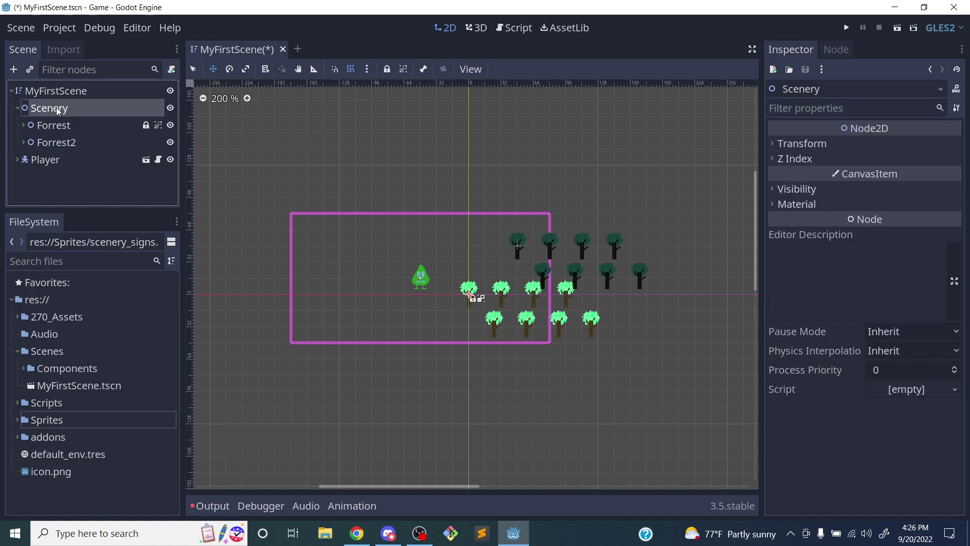
right_click(57, 106)
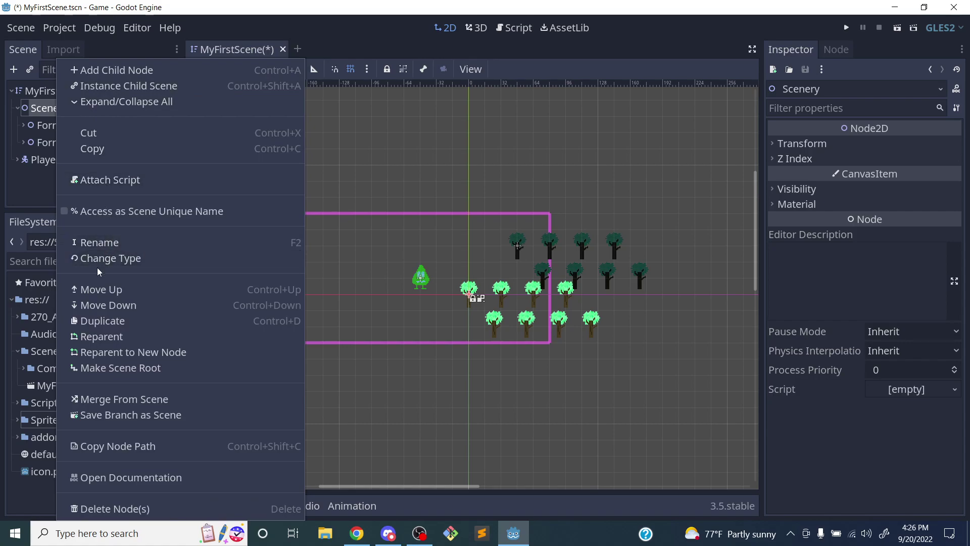
left_click(114, 70)
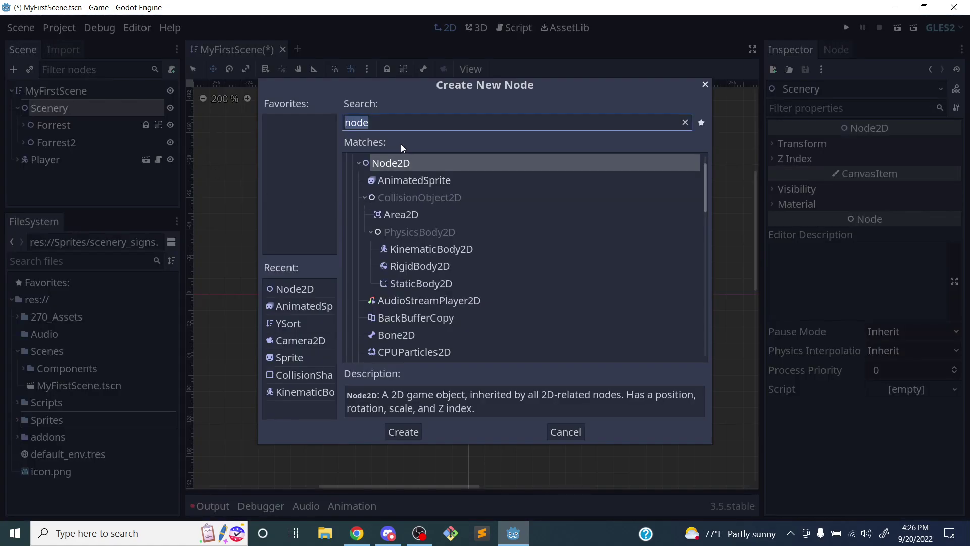
left_click(403, 432)
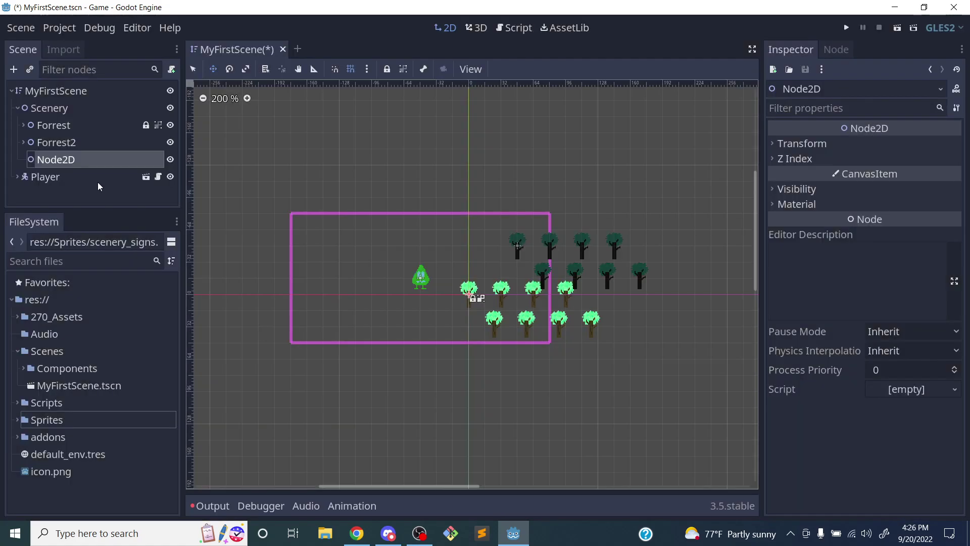
double_click(78, 164)
type("Birds")
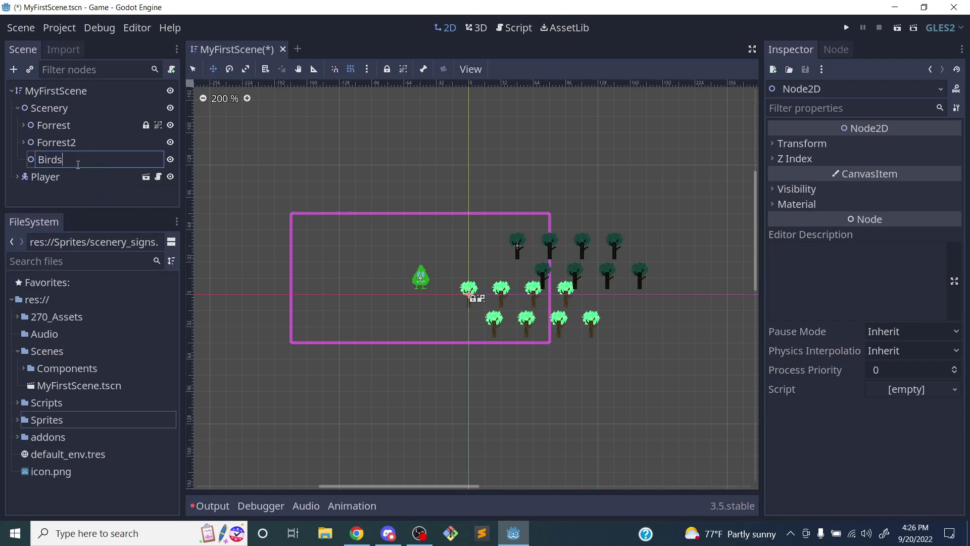
key("Return")
Add another Node2D child to Scenery, rename it Signs, and enlarge the scene tree area slightly
left_click(62, 108)
right_click(62, 109)
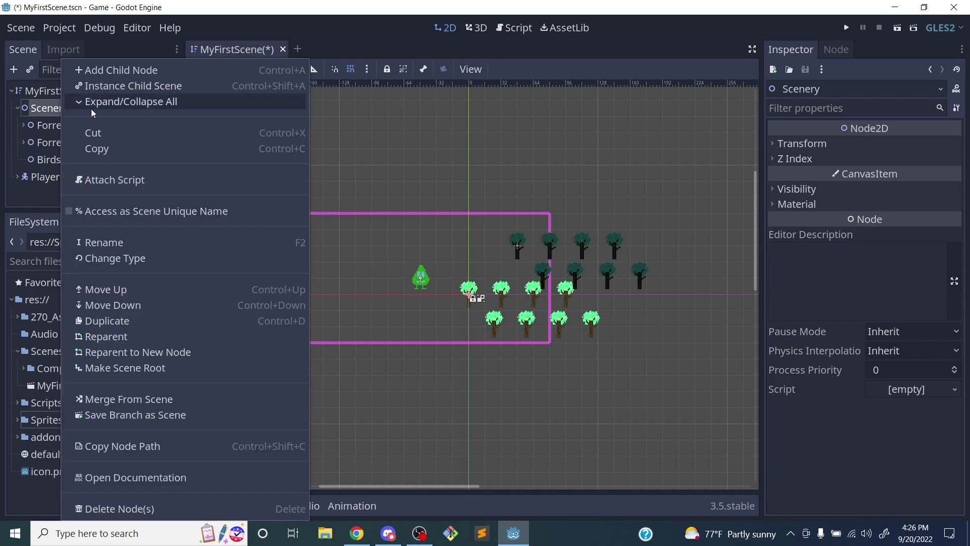
left_click(127, 74)
left_click(403, 432)
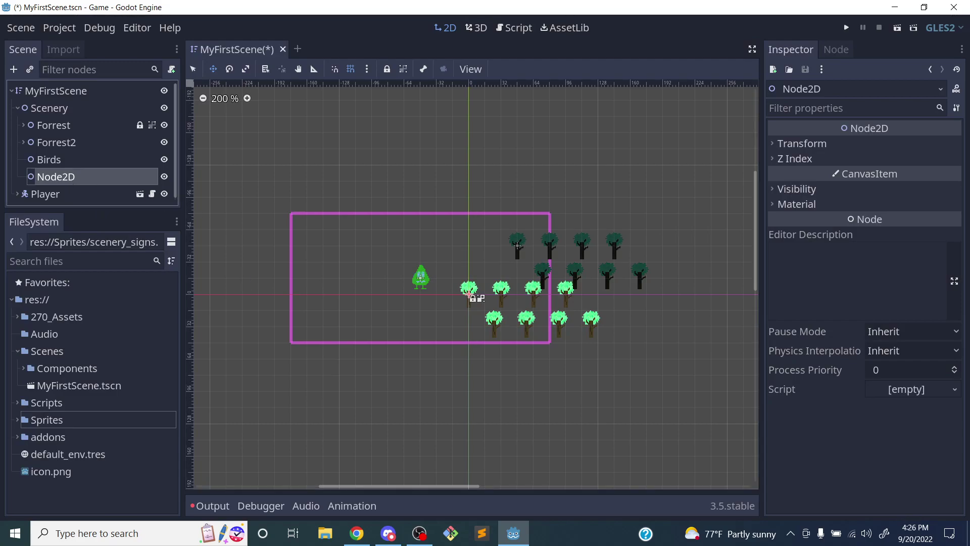
double_click(79, 179)
type("Signs")
key("Return")
left_click_drag(77, 209, 77, 226)
Review how the scene tree is organised, examining Scenery, Player and the Forrest, Forrest2, Birds and Signs groups
left_click(18, 109)
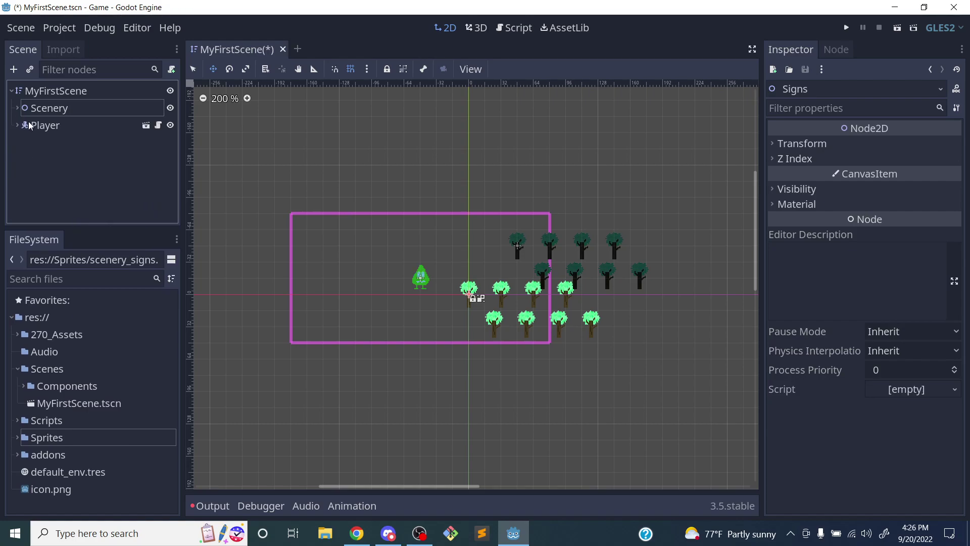
left_click(57, 109)
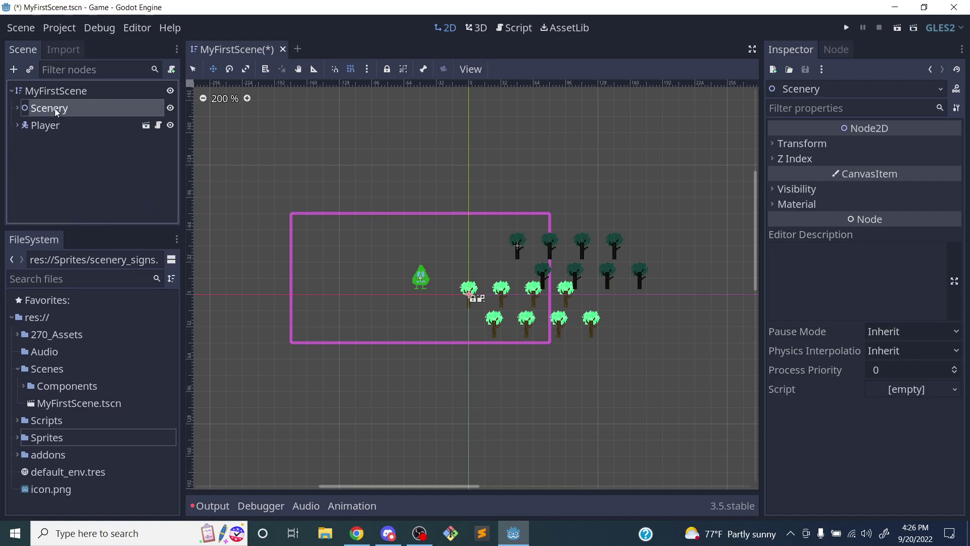
left_click(57, 126)
left_click(26, 109)
left_click(26, 122)
left_click(18, 109)
left_click(19, 109)
left_click(18, 109)
left_click(18, 110)
left_click(19, 109)
left_click(61, 126)
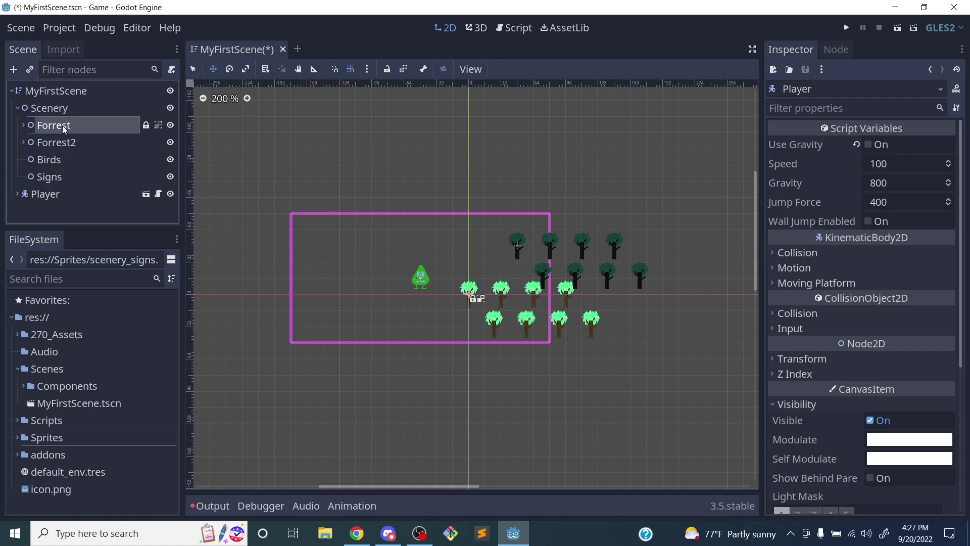
left_click(68, 142)
left_click(71, 128)
left_click(63, 143)
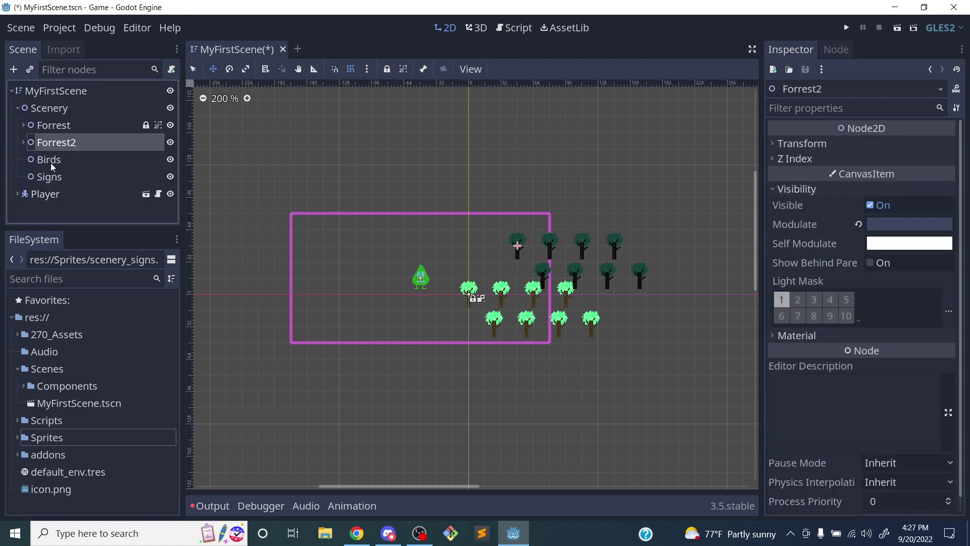
left_click(61, 160)
left_click(98, 178)
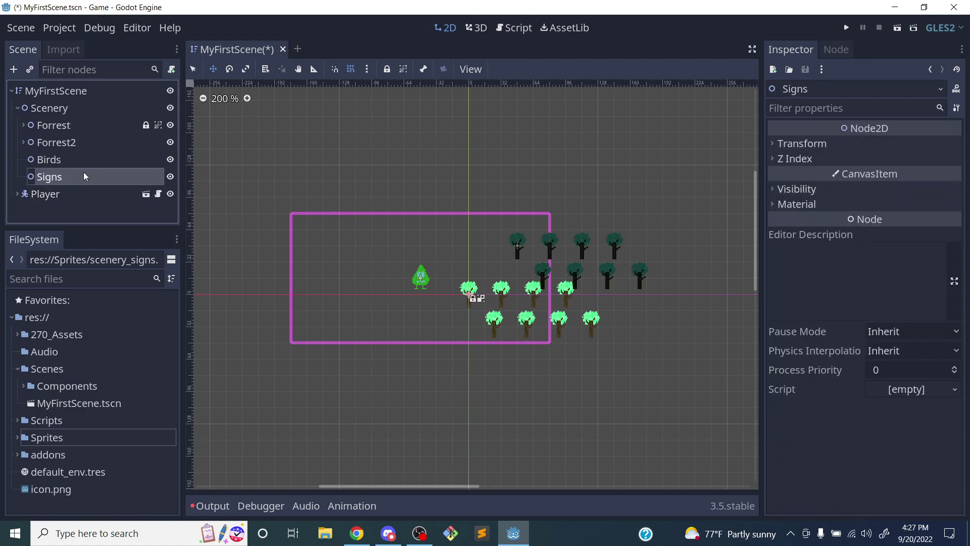
Lock the Forrest2 node in place and make its children non-selectable
left_click(86, 165)
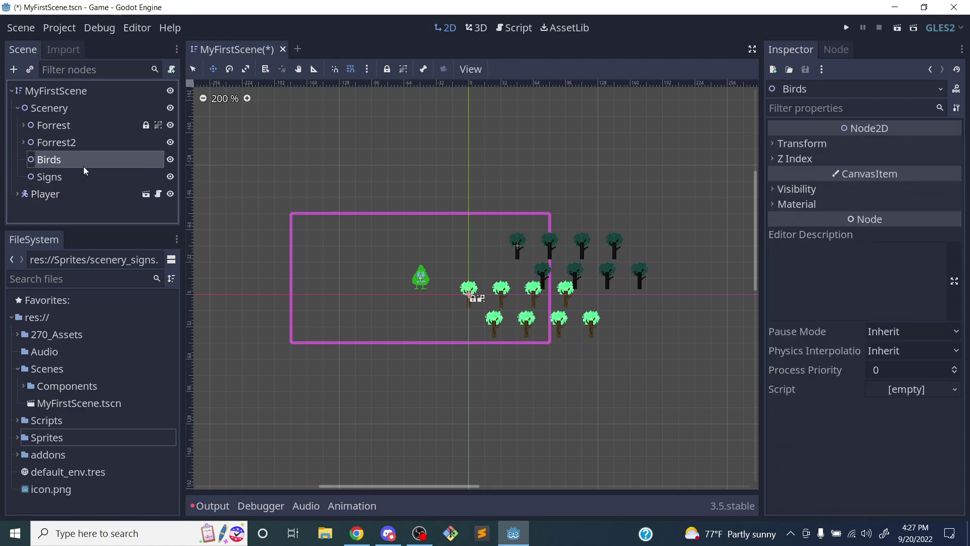
left_click(101, 143)
left_click(385, 70)
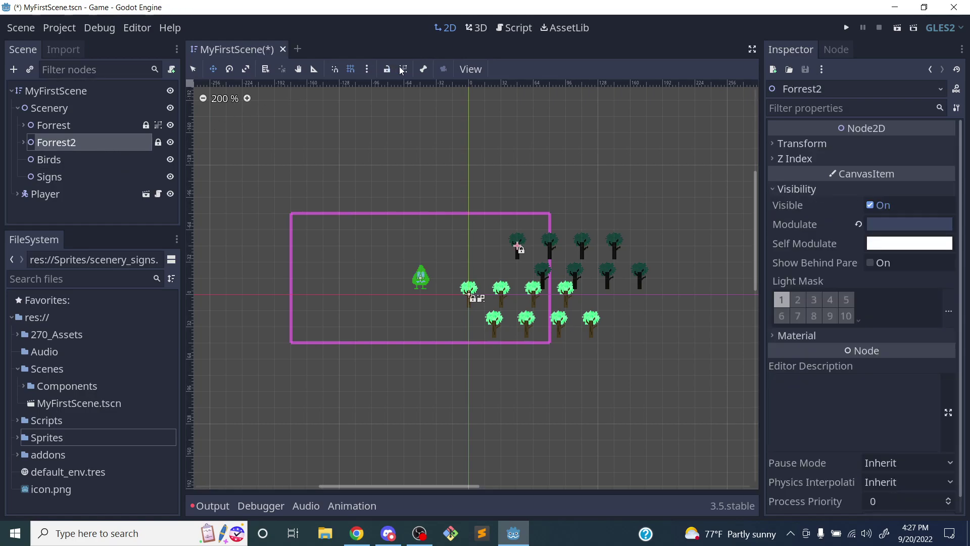
Add an AnimatedSprite node as a child of Birds
left_click(67, 165)
scroll(546, 270, "down", 3)
scroll(546, 269, "up", 6)
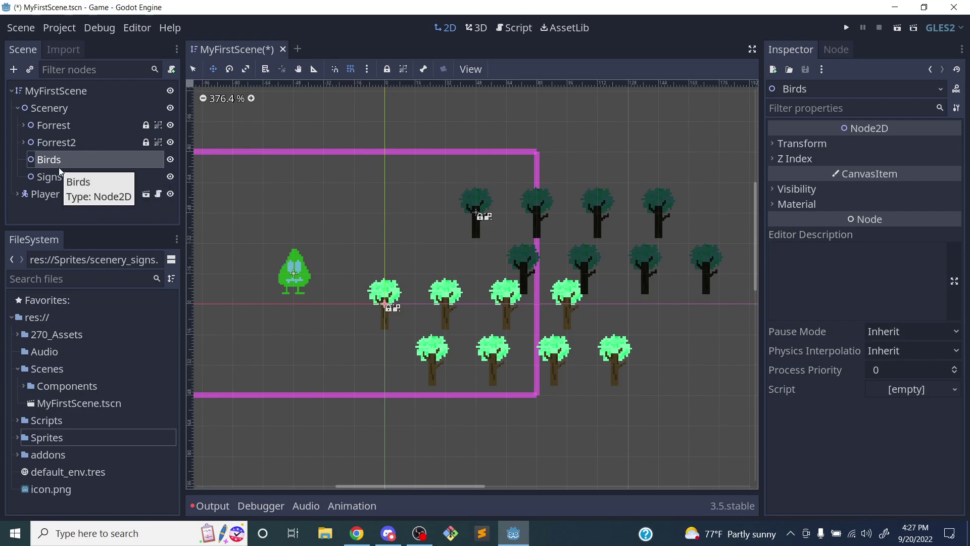
left_click(18, 69)
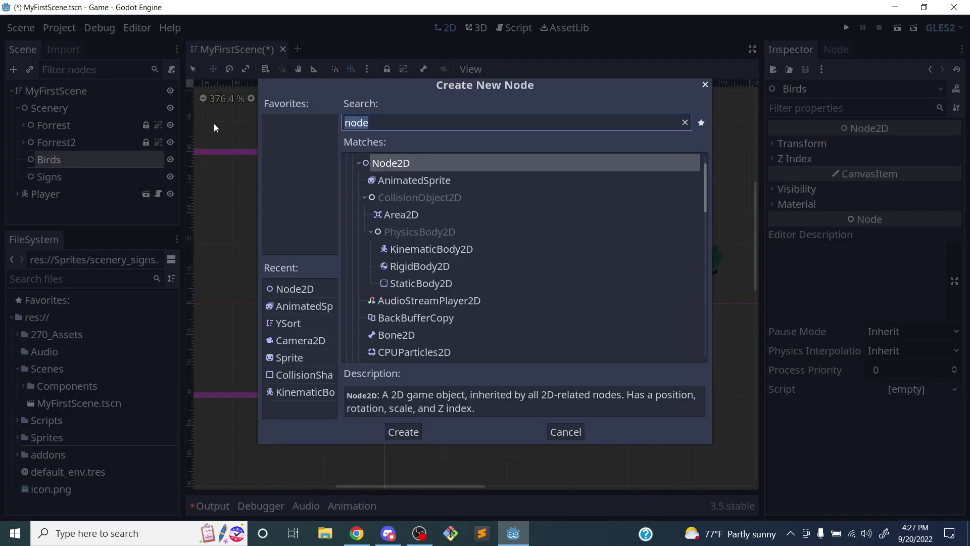
type("sprite")
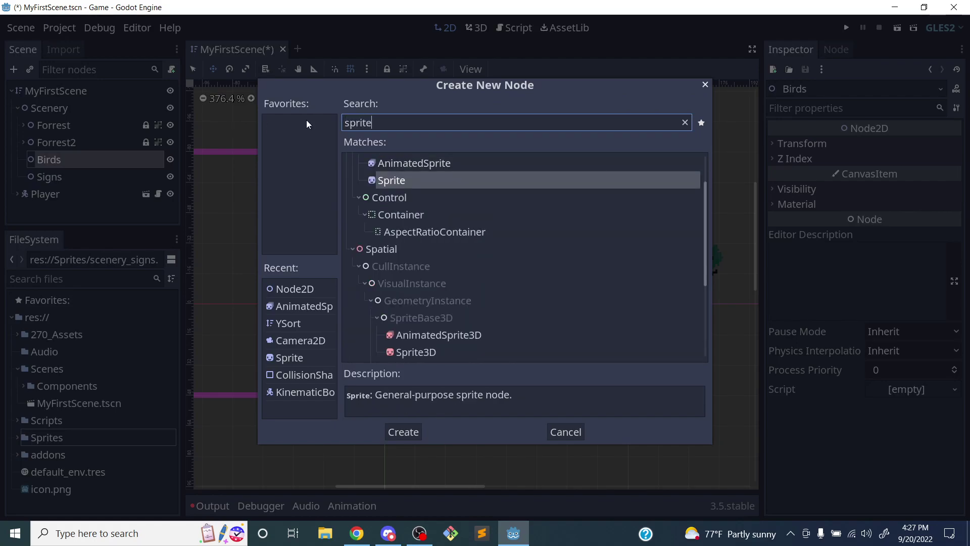
left_click(444, 162)
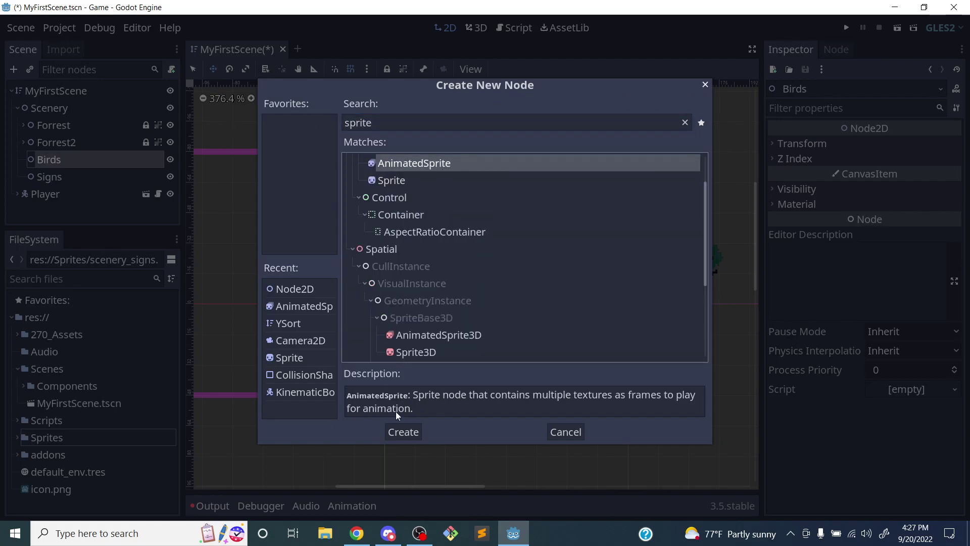
left_click(403, 432)
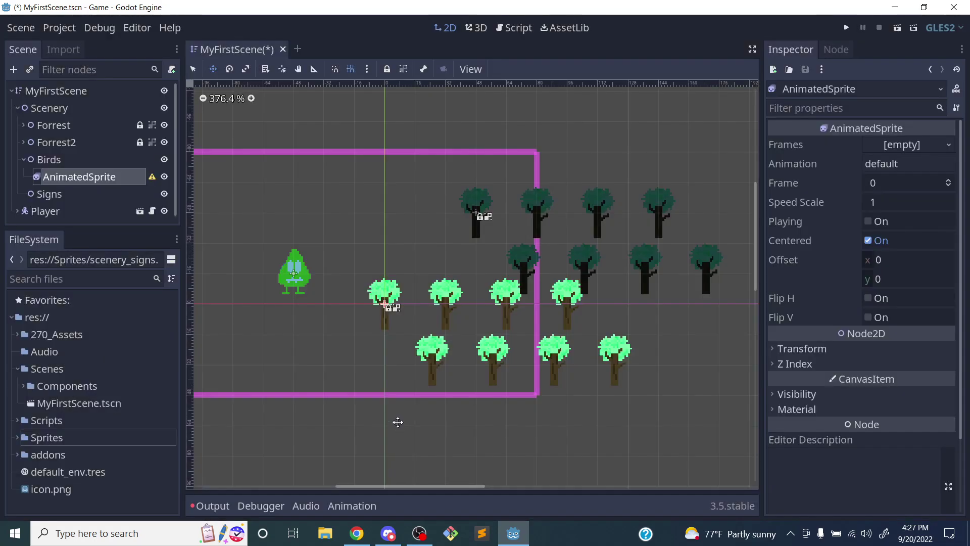
Rename the AnimatedSprite under Birds to Bird1
double_click(87, 177)
type("Bird")
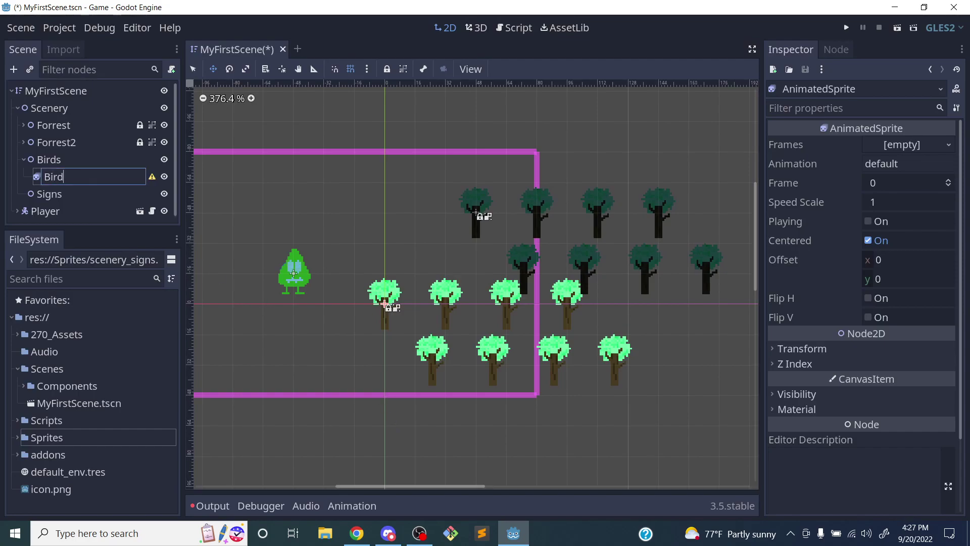
key("Return")
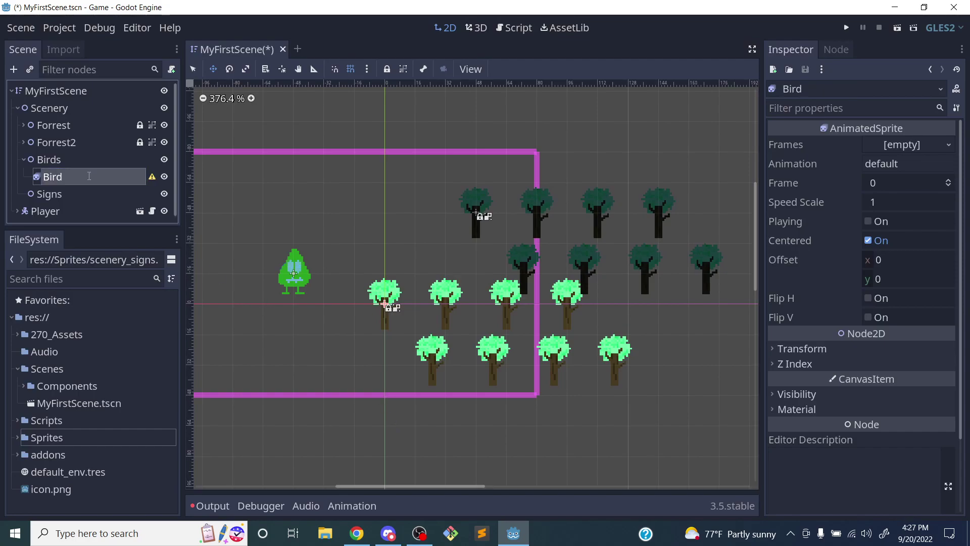
double_click(82, 177)
left_click(82, 177)
type("1")
key("Return")
key("Return")
double_click(69, 177)
left_click(76, 163)
left_click(65, 177)
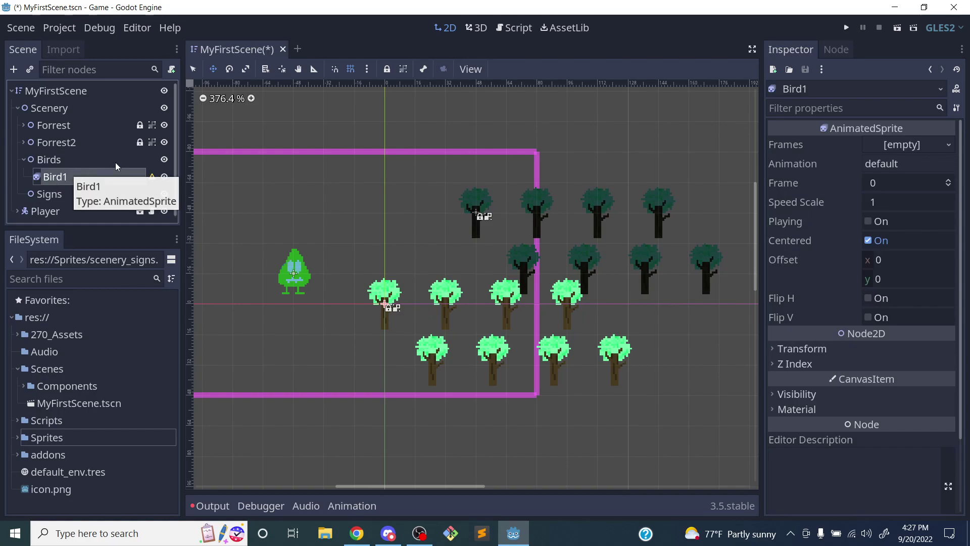
Create a new SpriteFrames resource for Bird1's Frames property and open it for editing
left_click(903, 145)
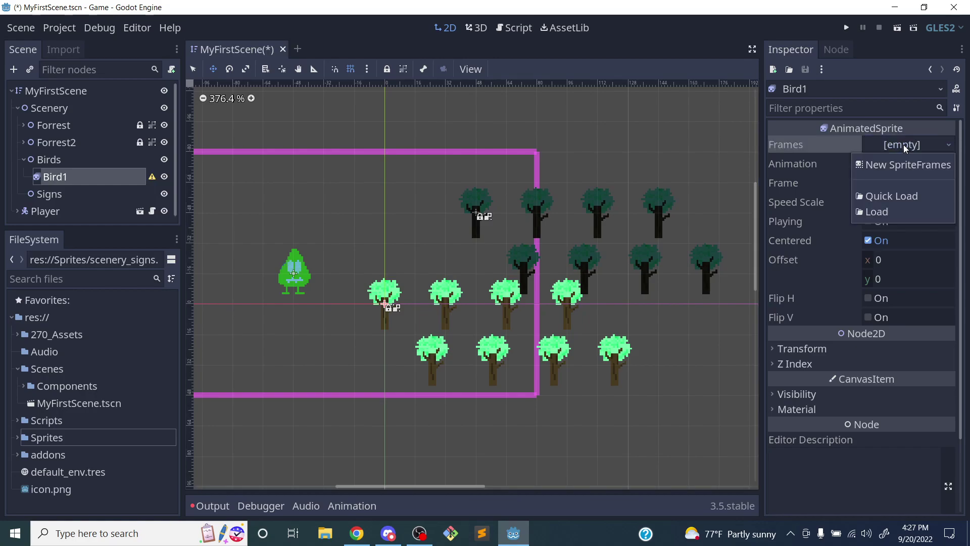
left_click(895, 165)
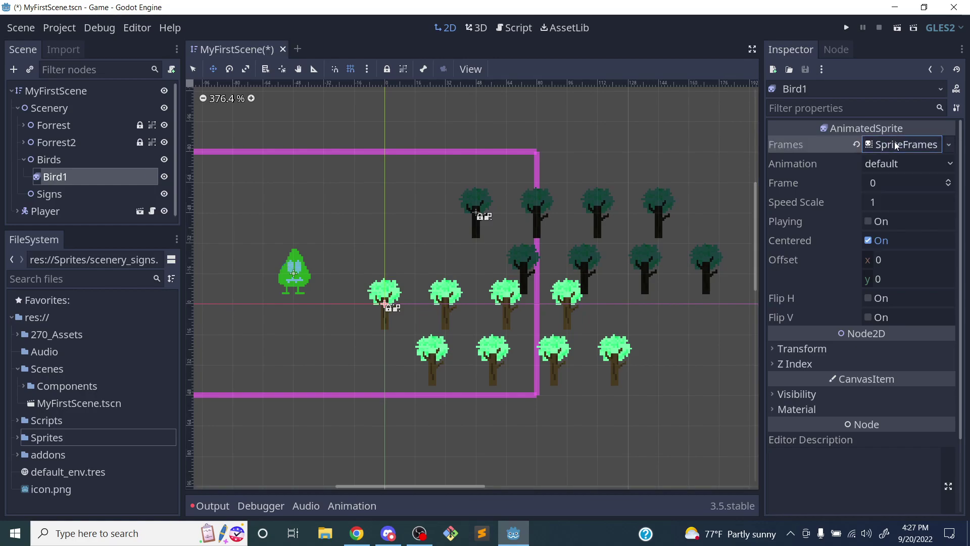
left_click(895, 144)
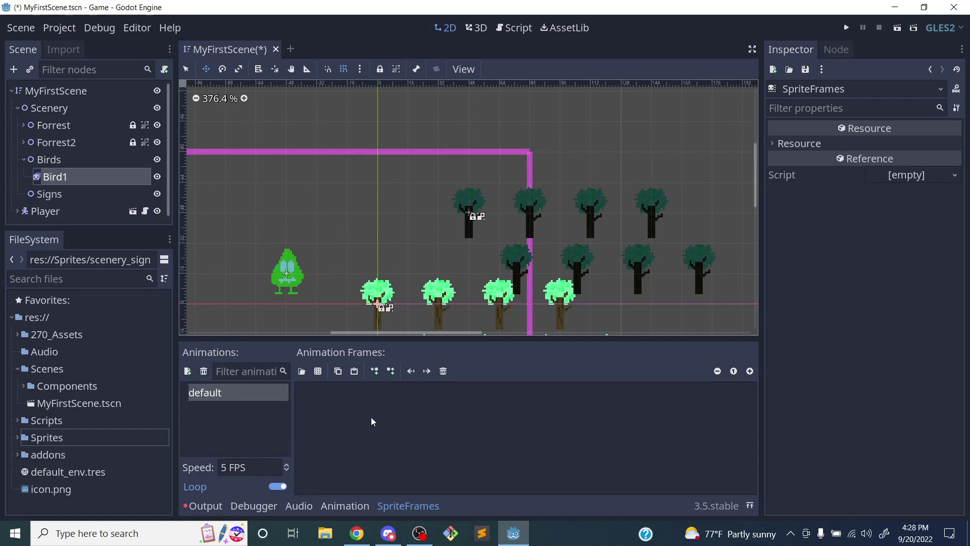
scroll(438, 229, "down", 3)
scroll(438, 229, "left", 2)
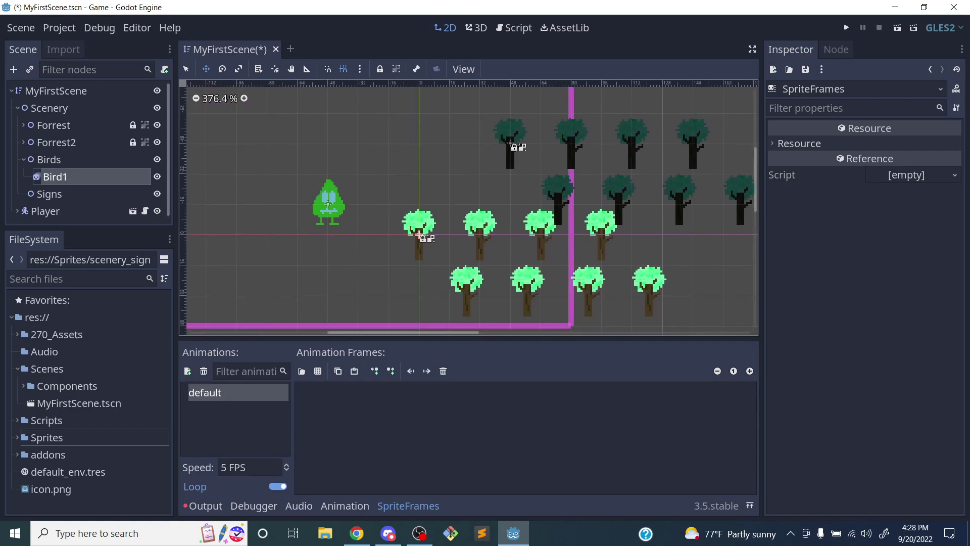
Load scenery_bird.png from the Sprites folder as the sprite sheet for Bird1's default animation
left_click(319, 372)
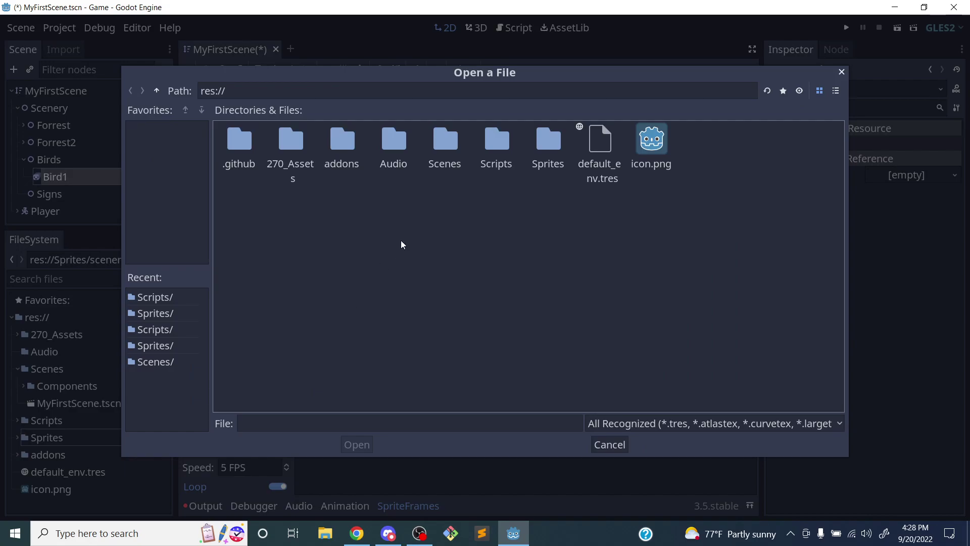
double_click(543, 143)
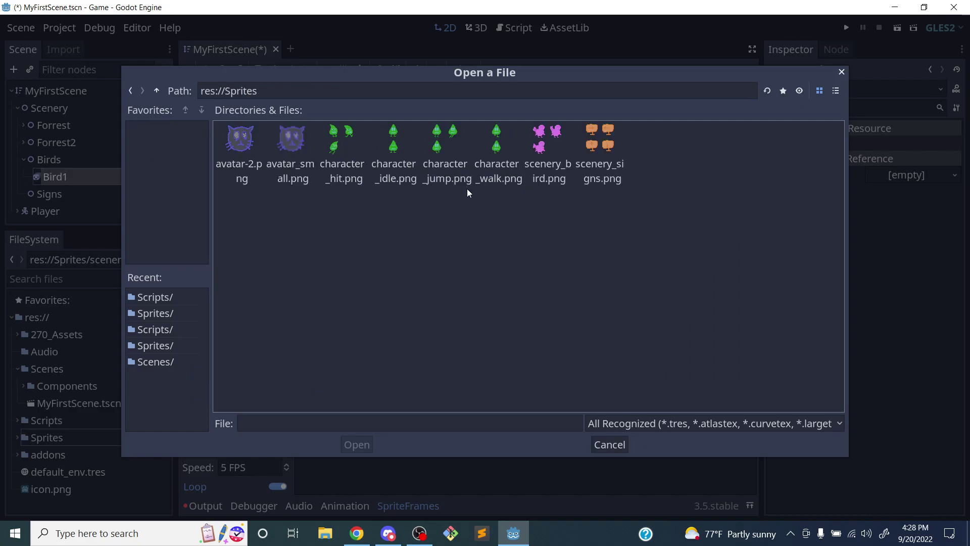
left_click(561, 144)
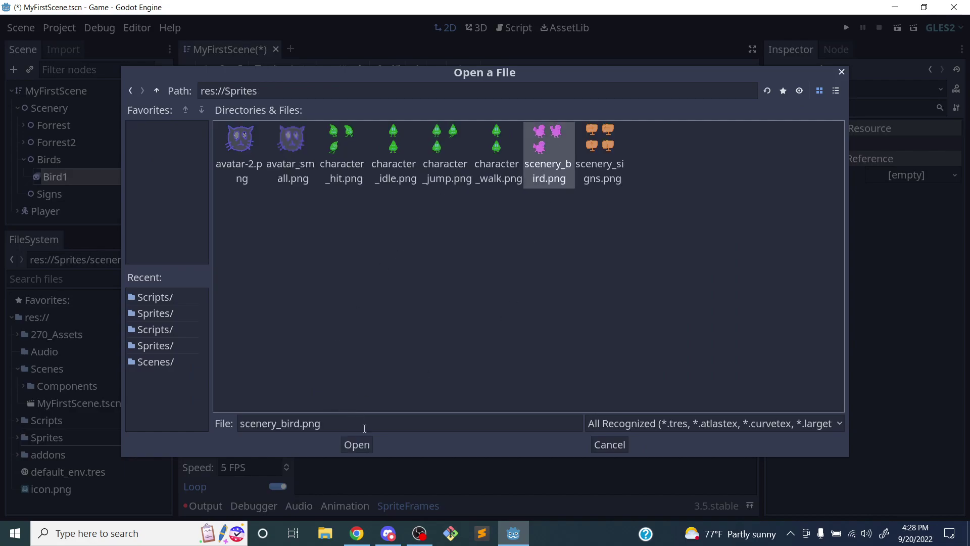
left_click(358, 445)
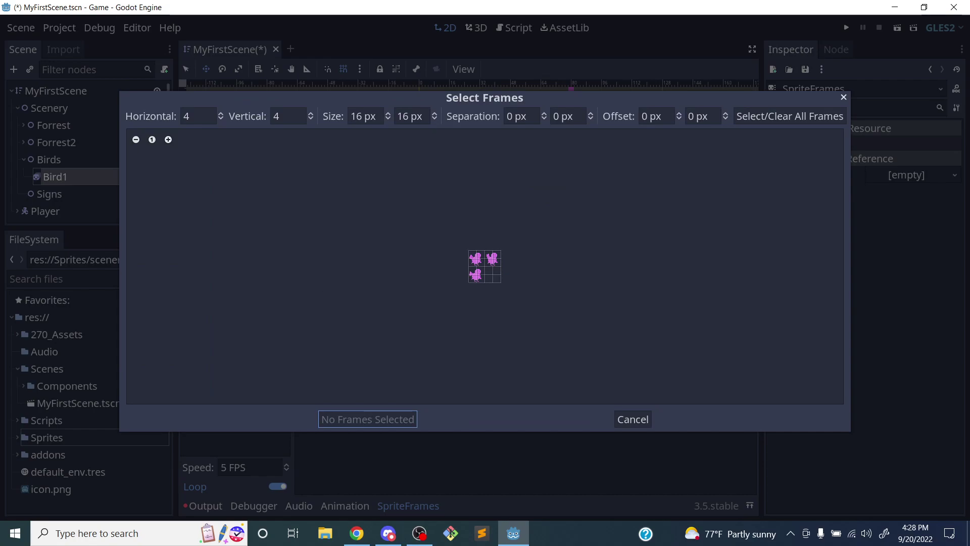
Divide the bird sprite sheet into 2 horizontal and 2 vertical frames
left_click(168, 139)
left_click(168, 139)
left_click(168, 140)
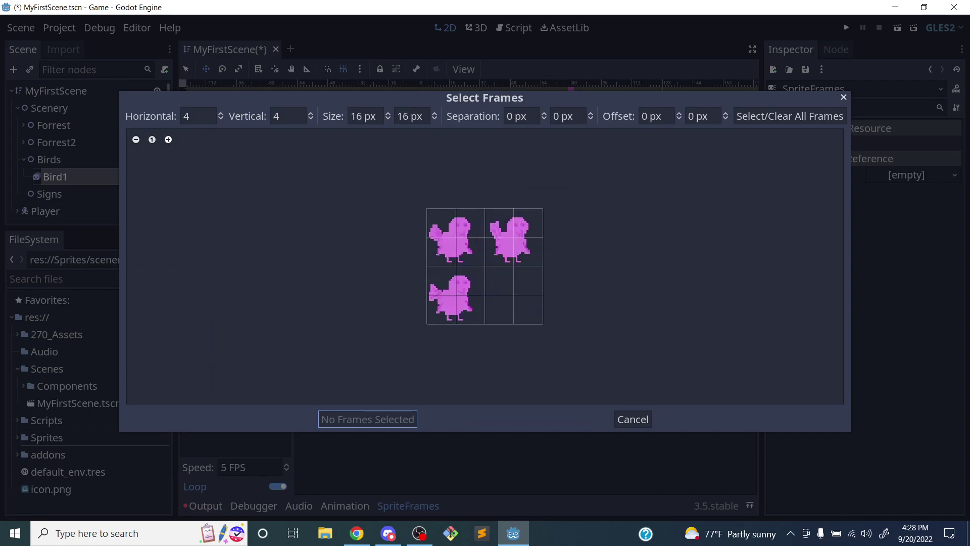
left_click(169, 140)
left_click(169, 140)
left_click(221, 120)
left_click(221, 120)
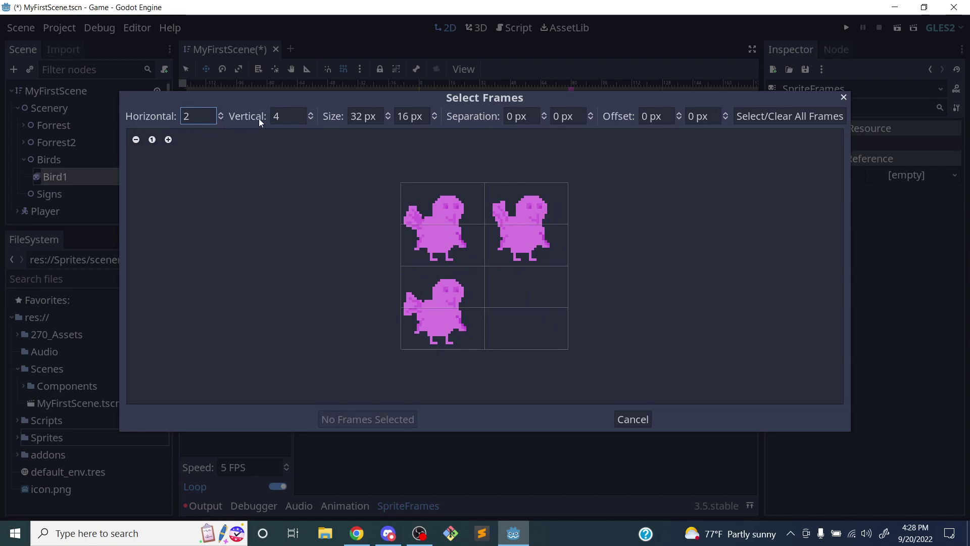
left_click(313, 119)
left_click(313, 119)
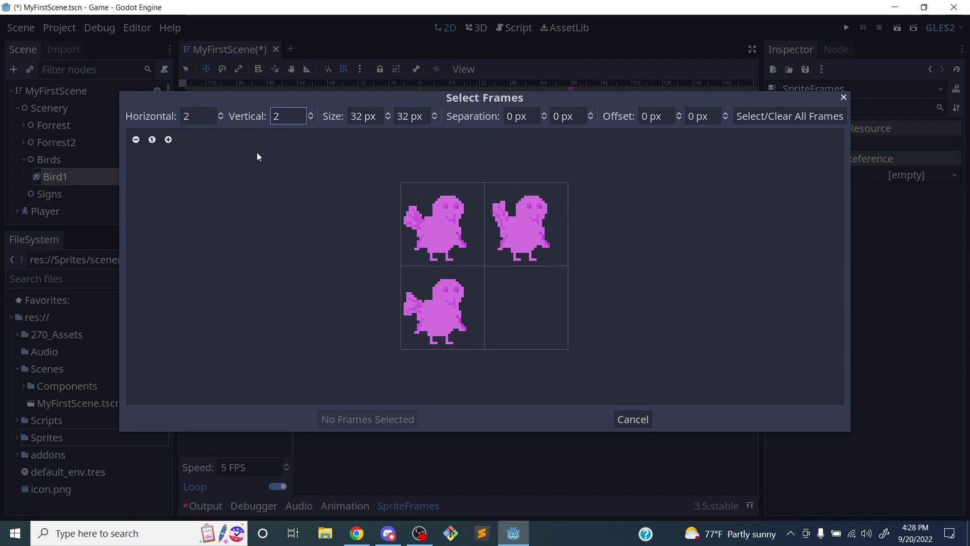
Select the three bird frames of the sheet and add them to the default animation
left_click(413, 218)
left_click(515, 229)
left_click(452, 291)
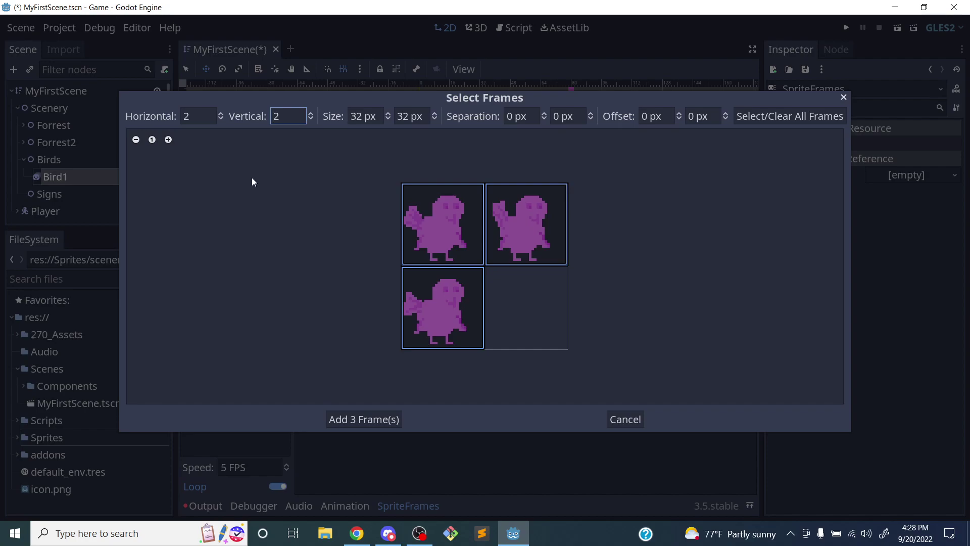
left_click(362, 421)
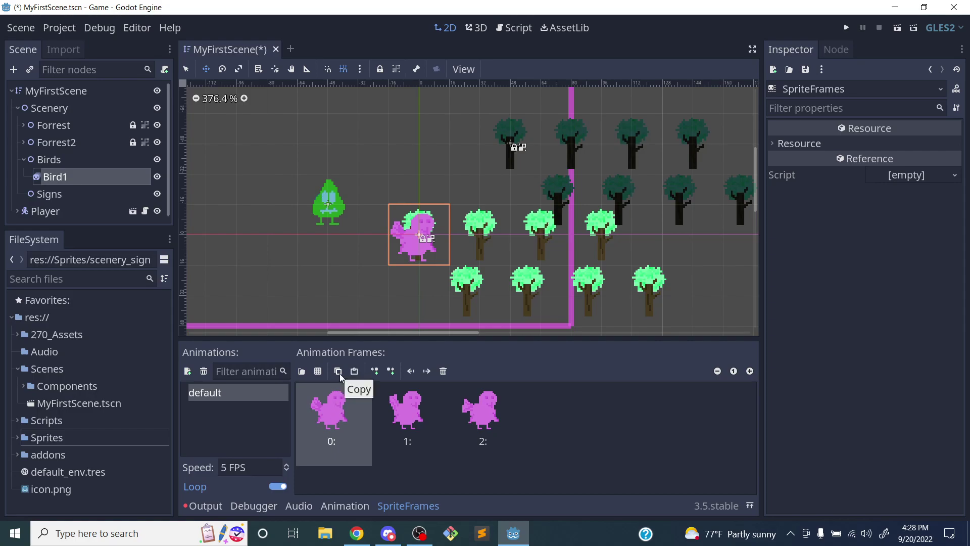
Append four copies of frame 0 to the end of Bird1's default animation
left_click(355, 372)
left_click(355, 373)
left_click(355, 372)
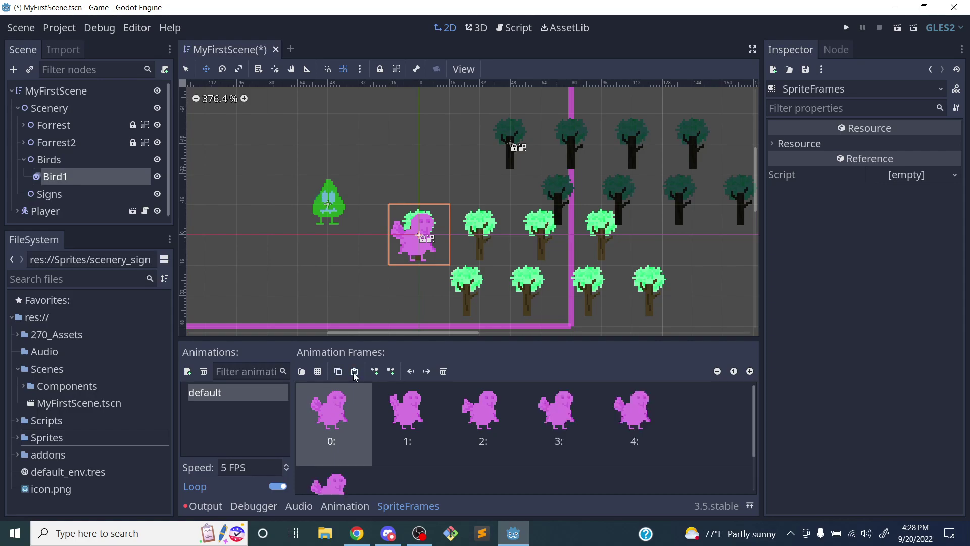
left_click(355, 372)
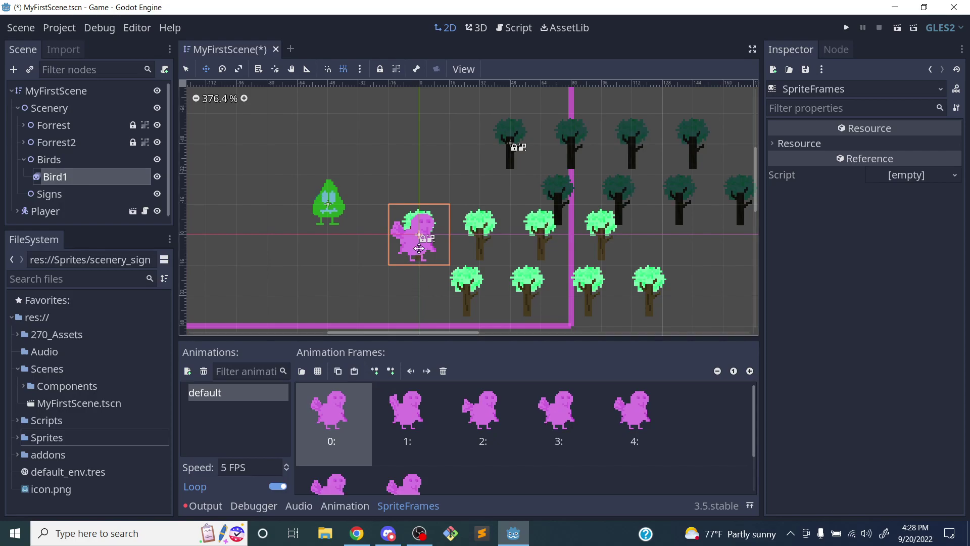
Turn on Playing for Bird1 so that its default animation runs
scroll(419, 248, "down", 1)
scroll(419, 248, "up", 3)
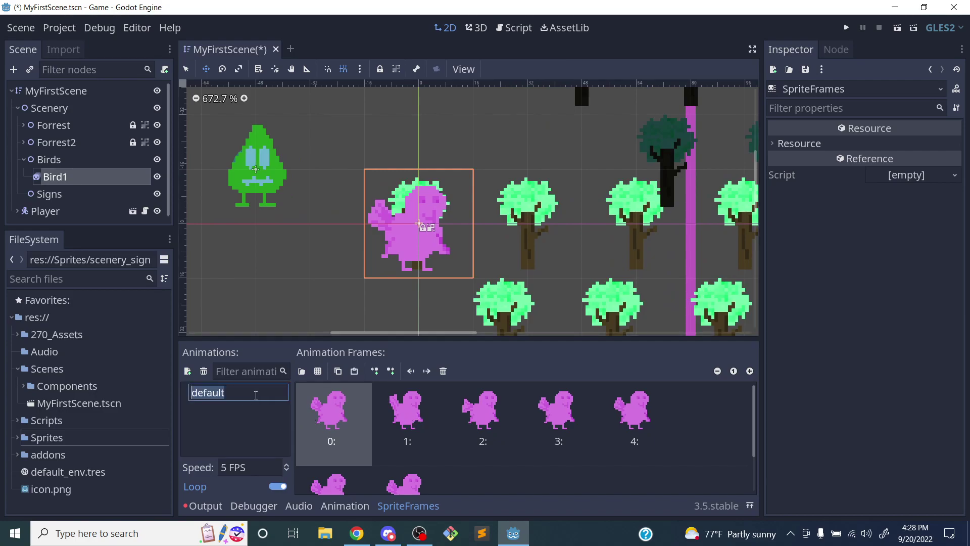
scroll(434, 249, "down", 4)
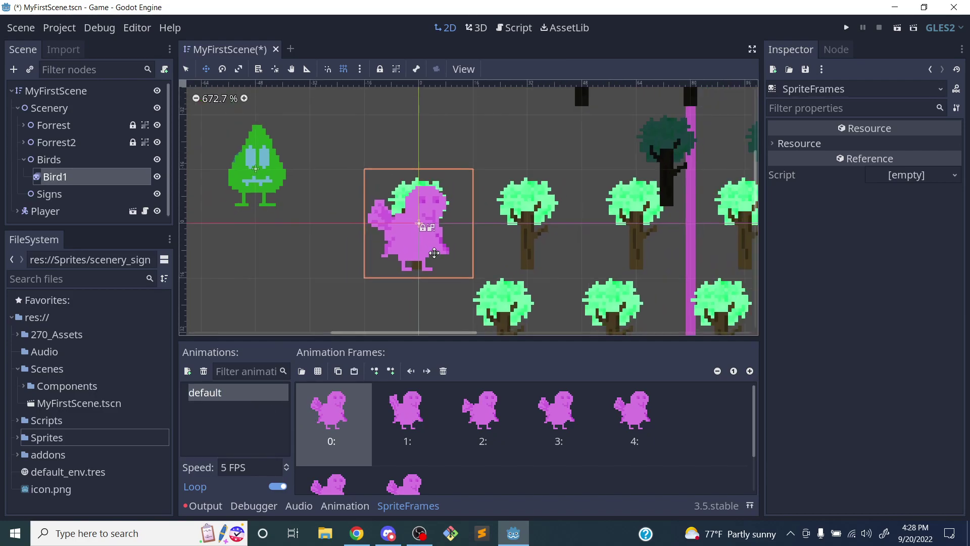
left_click(96, 177)
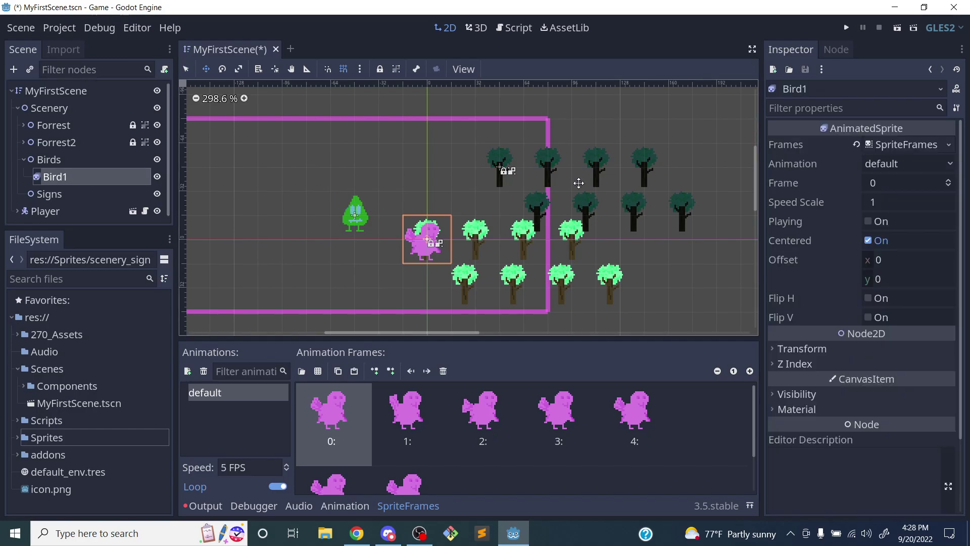
left_click(868, 222)
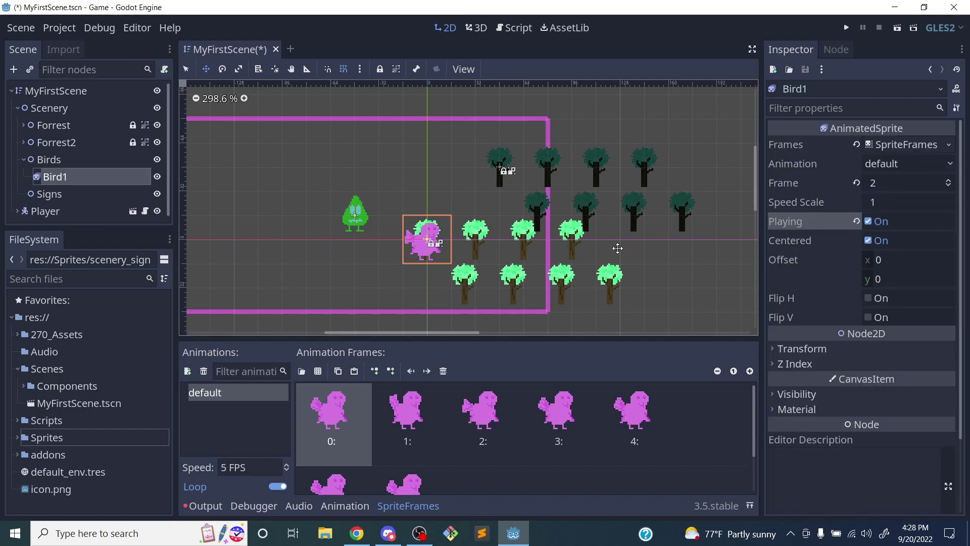
Move Bird1 from the origin to perch on top of the second dark tree in the upper row
scroll(426, 246, "up", 4)
left_click_drag(426, 246, 626, 138)
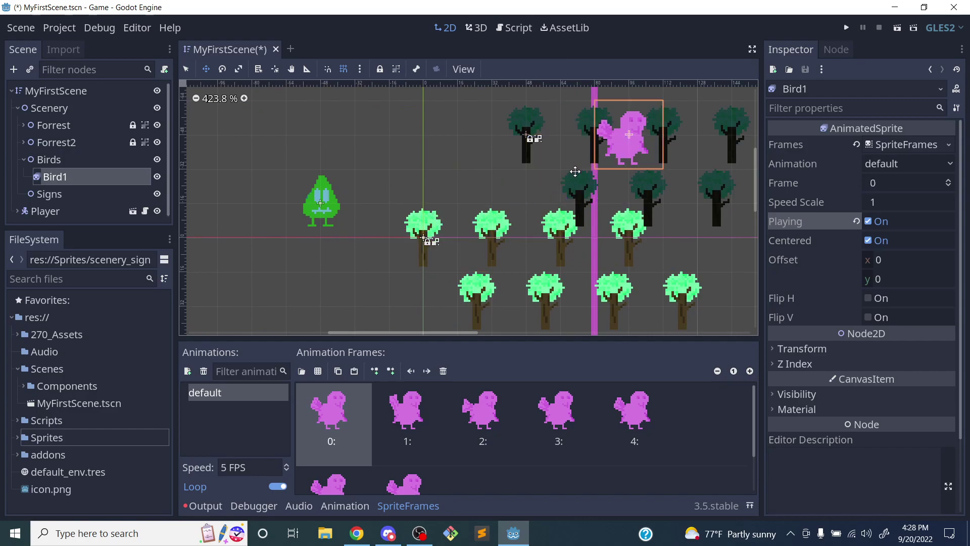
scroll(520, 190, "up", 2)
scroll(514, 187, "down", 4)
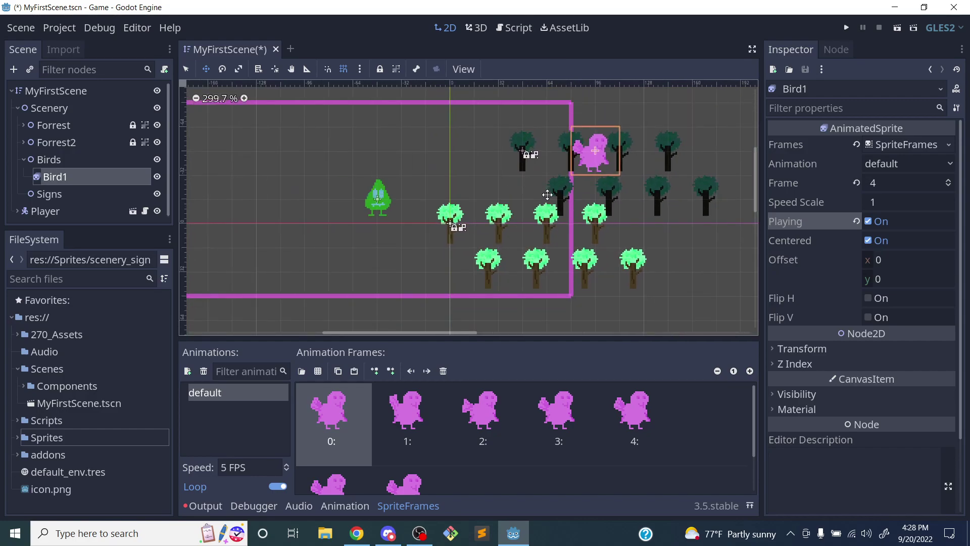
left_click_drag(601, 153, 587, 178)
key("ctrl+z")
scroll(590, 180, "right", 5)
scroll(590, 181, "up", 1)
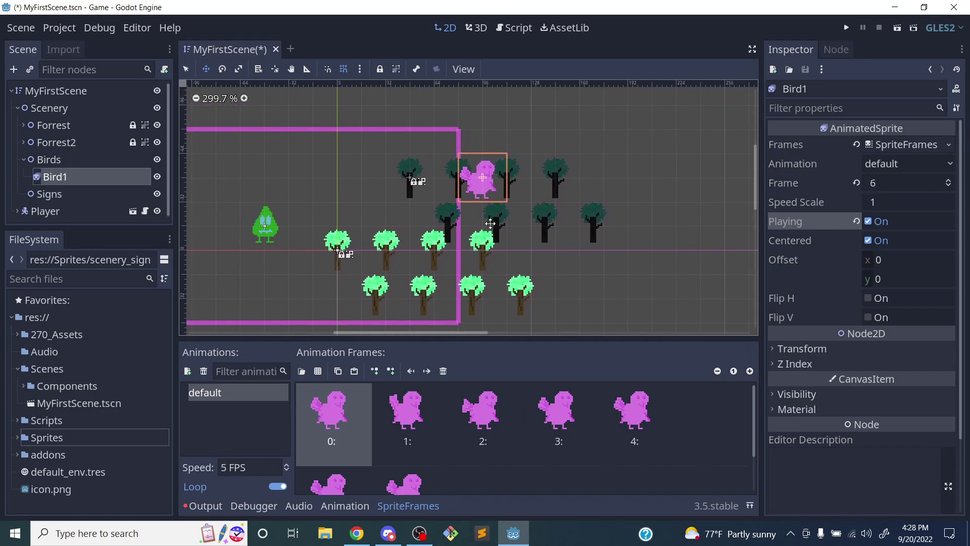
mouse_move(475, 174)
left_mouse_down()
mouse_move(451, 148)
mouse_move(487, 150)
mouse_move(511, 174)
mouse_move(462, 151)
mouse_move(486, 151)
mouse_move(486, 200)
mouse_move(463, 163)
mouse_move(511, 161)
mouse_move(513, 133)
mouse_move(514, 157)
mouse_move(465, 158)
left_mouse_up()
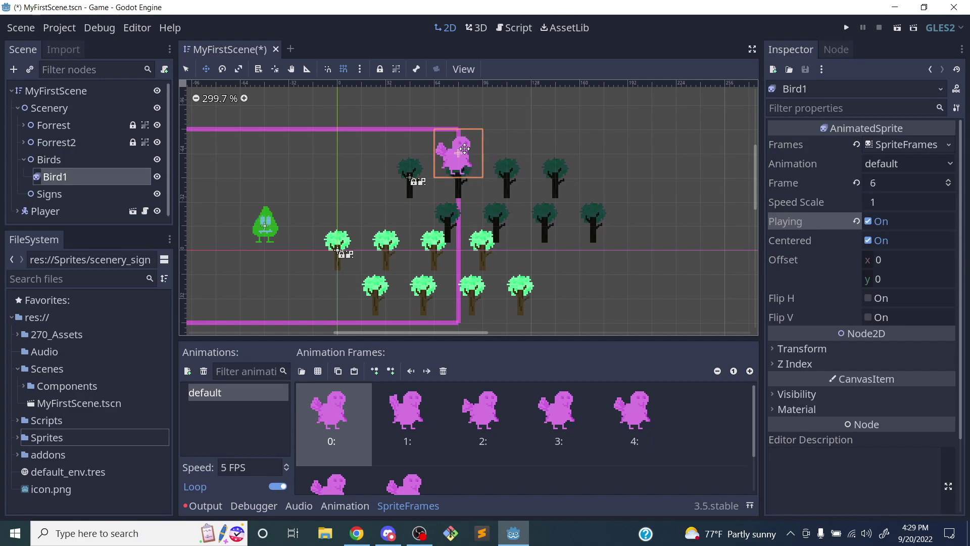
scroll(429, 190, "down", 2)
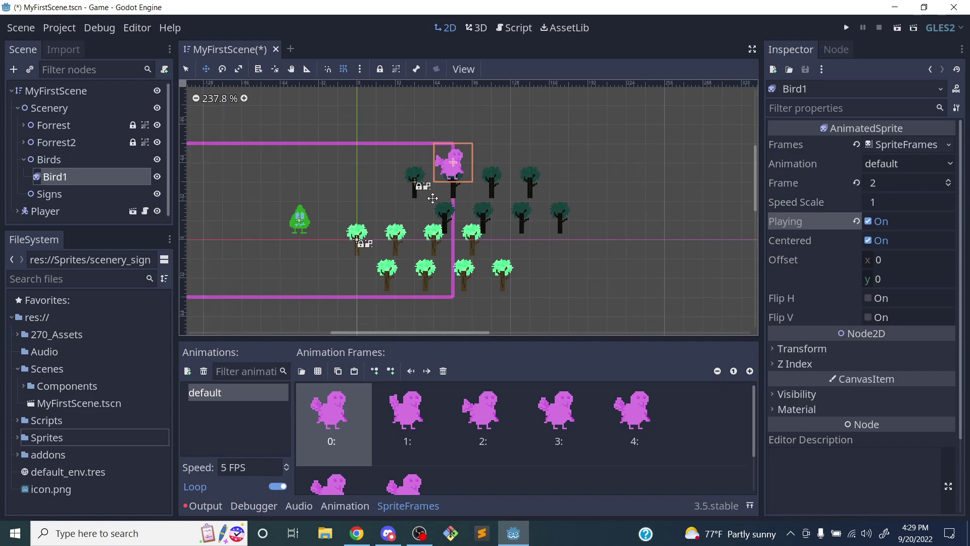
scroll(434, 198, "up", 3)
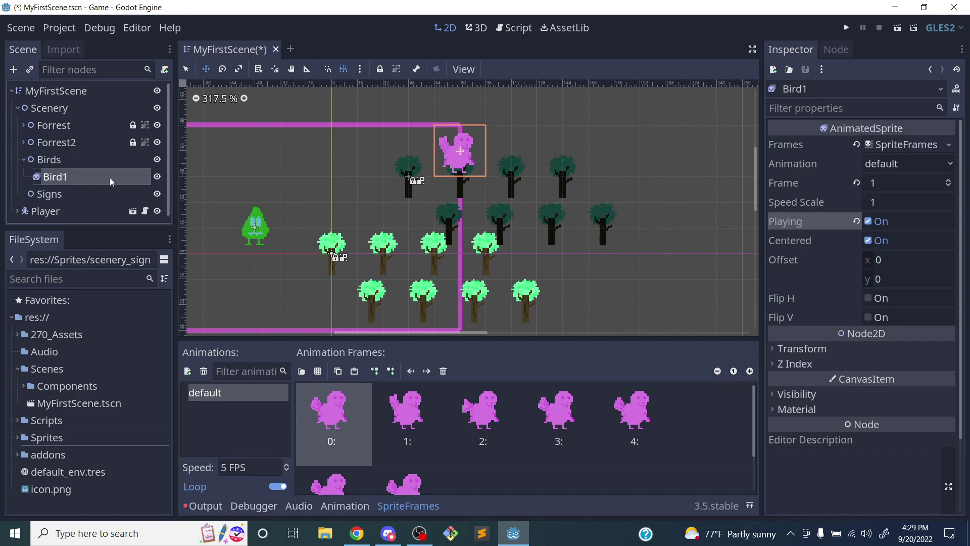
Duplicate Bird1 and move the copy, Bird2, to perch on the fourth dark tree in the upper row
key("ctrl+d")
left_click(64, 175)
right_click(65, 175)
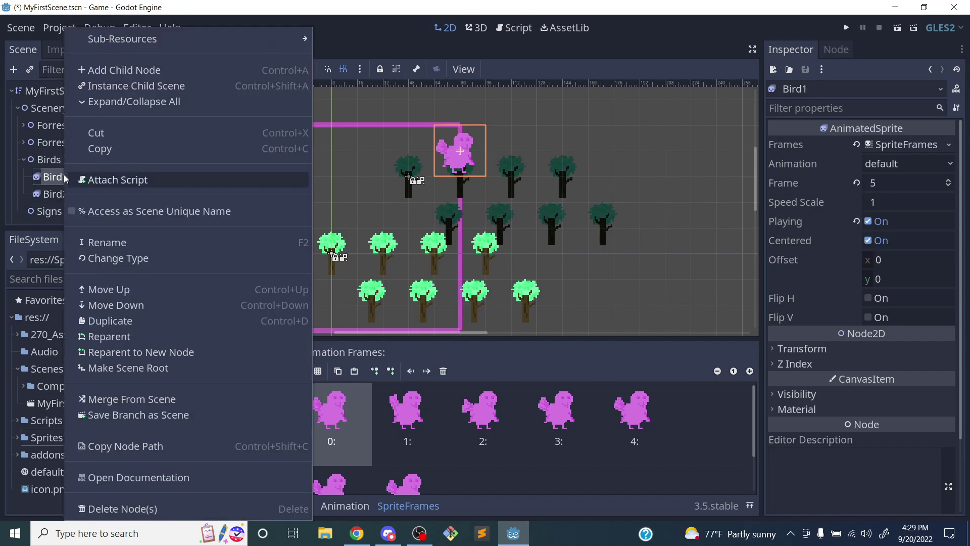
left_click(14, 208)
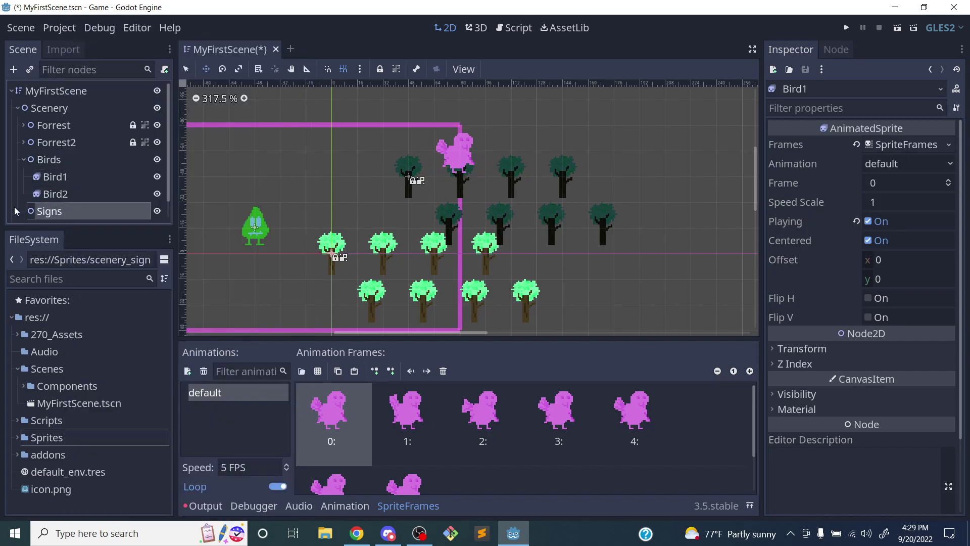
left_click(56, 194)
left_click_drag(464, 152, 566, 151)
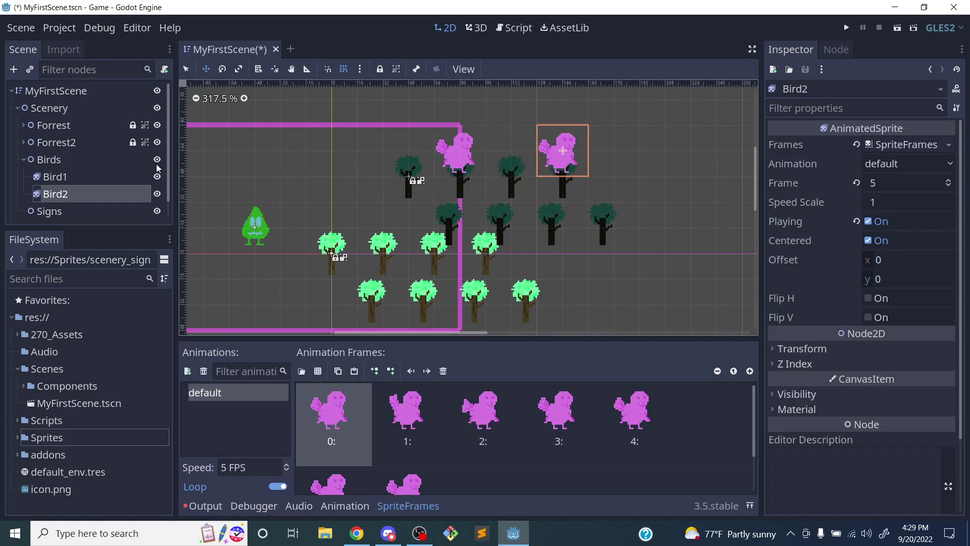
Duplicate Bird2, place the copy, Bird3, on the last bright green tree of the lower row, and collapse the Birds group
key("ctrl+d")
left_click_drag(581, 139, 510, 213)
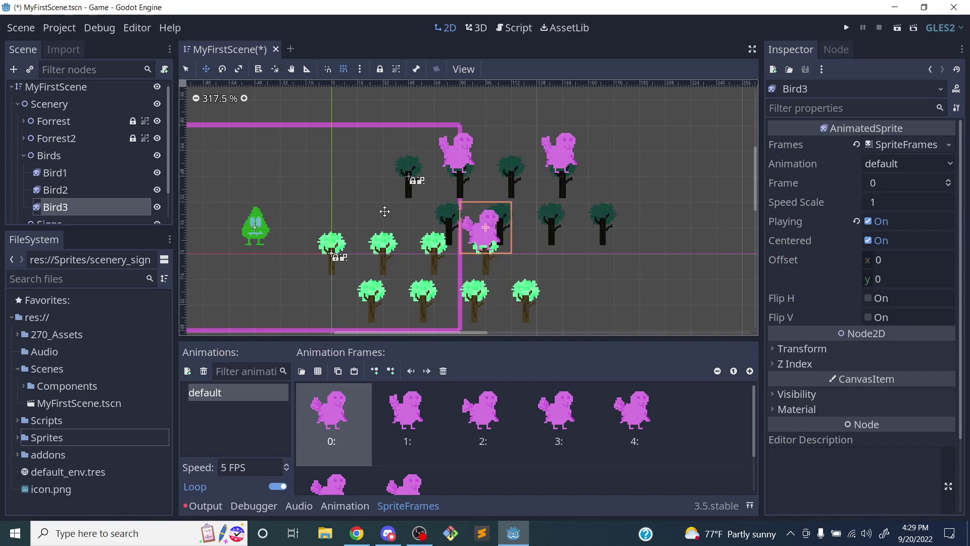
scroll(455, 206, "down", 3)
scroll(468, 192, "up", 1)
left_click_drag(467, 192, 517, 196)
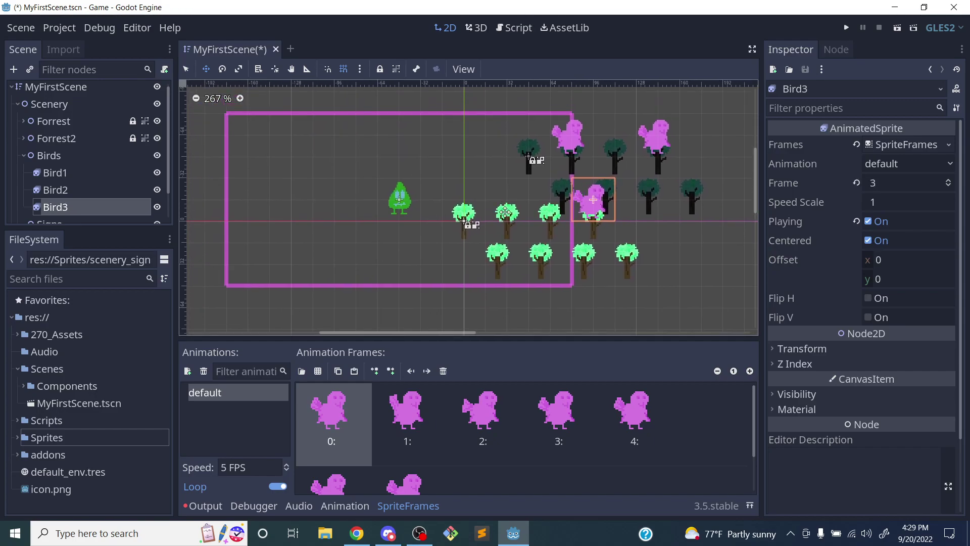
left_click_drag(608, 194, 632, 232)
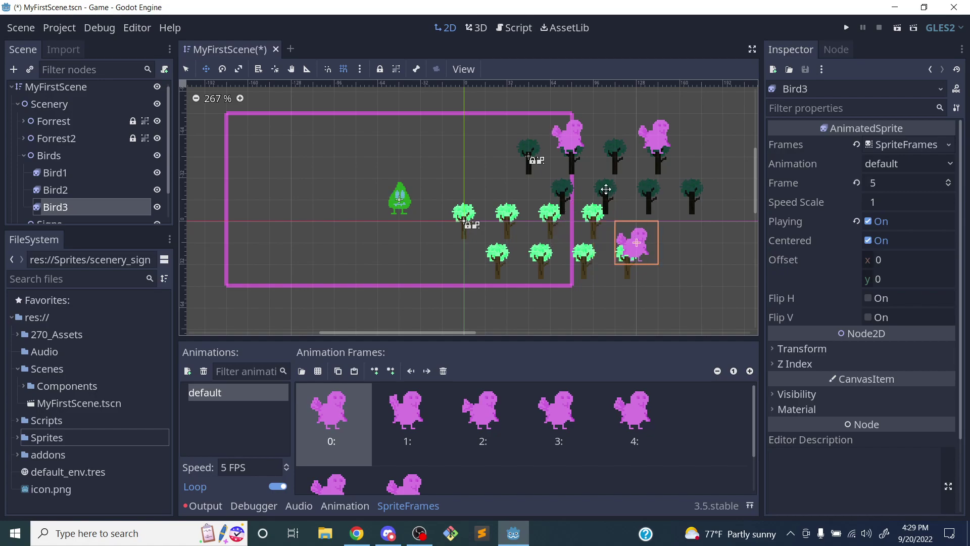
scroll(500, 211, "down", 3)
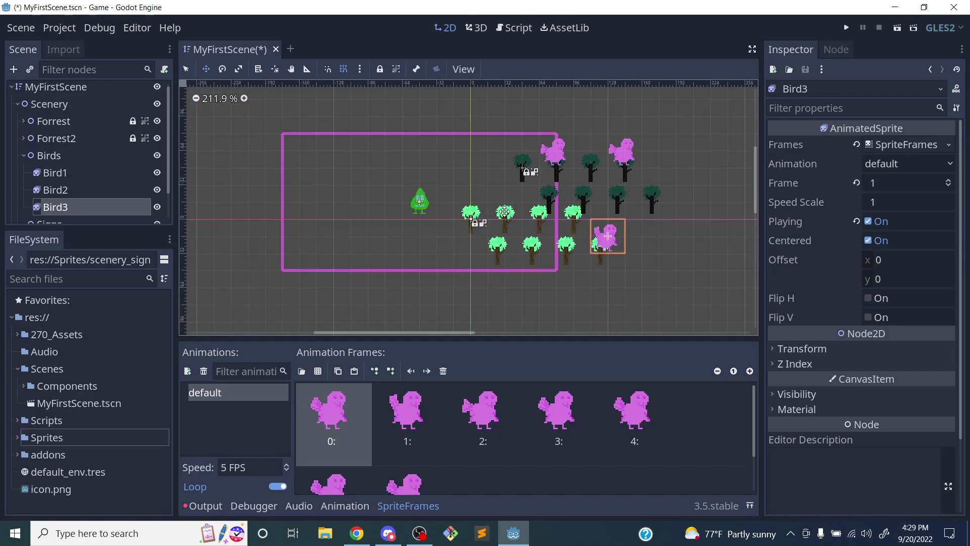
left_click(25, 156)
Examine the scene layout around the player, the camera frame, the tree rows and the three birds
scroll(449, 202, "down", 1)
scroll(448, 201, "up", 2)
scroll(435, 206, "down", 3)
scroll(435, 205, "down", 1)
scroll(422, 233, "up", 3)
left_click_drag(427, 213, 333, 243)
left_click_drag(660, 194, 524, 232)
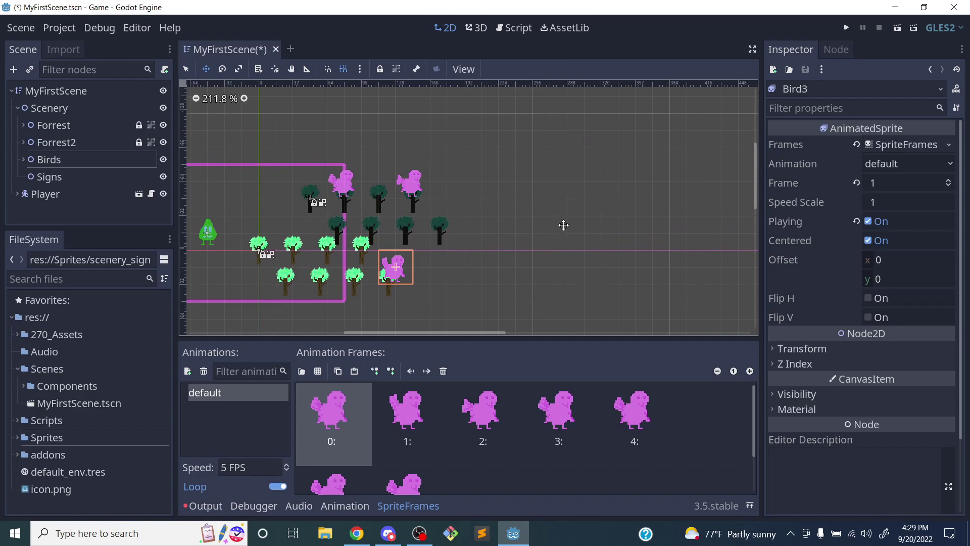
left_click_drag(563, 225, 640, 181)
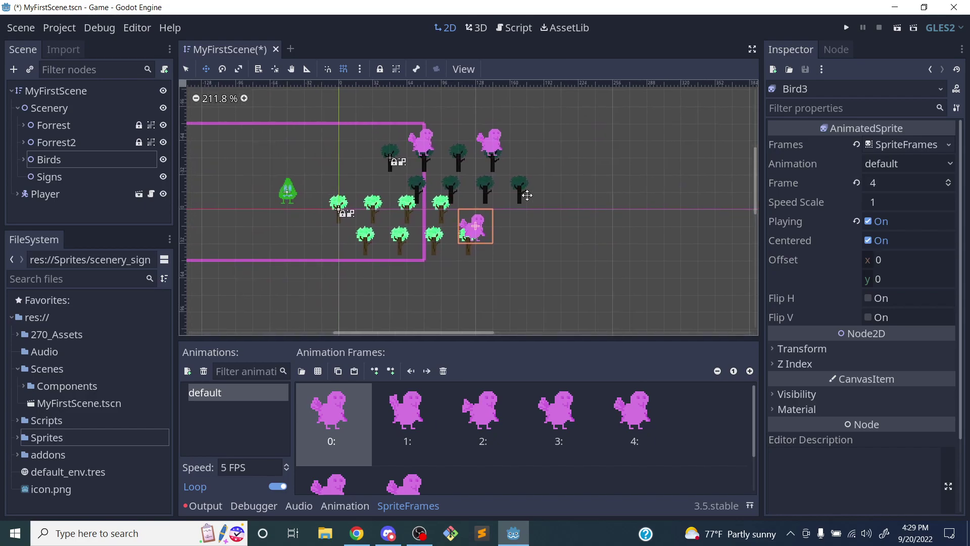
scroll(625, 195, "down", 2)
scroll(329, 207, "down", 1)
scroll(329, 207, "up", 1)
scroll(359, 214, "up", 1)
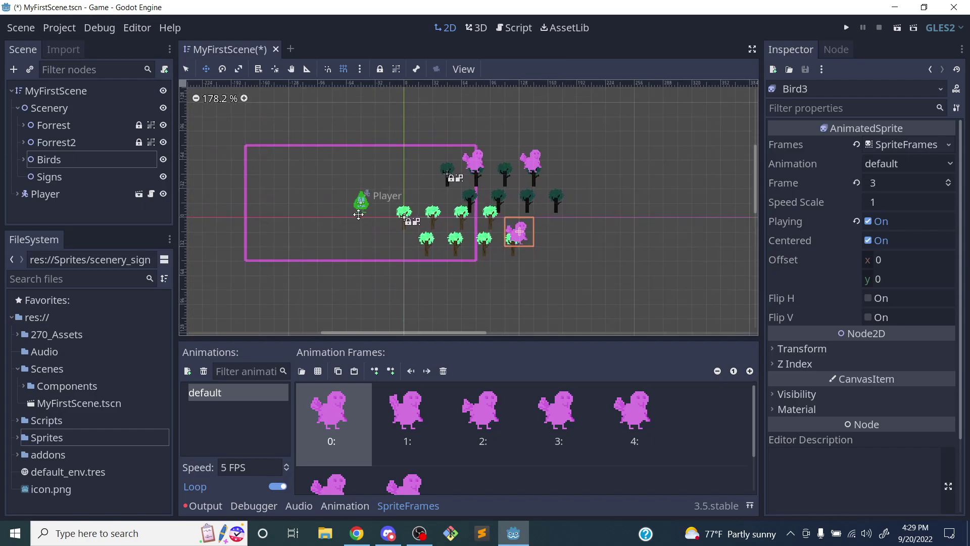
Add a Sprite node under Signs and name it Sign1
left_click(83, 177)
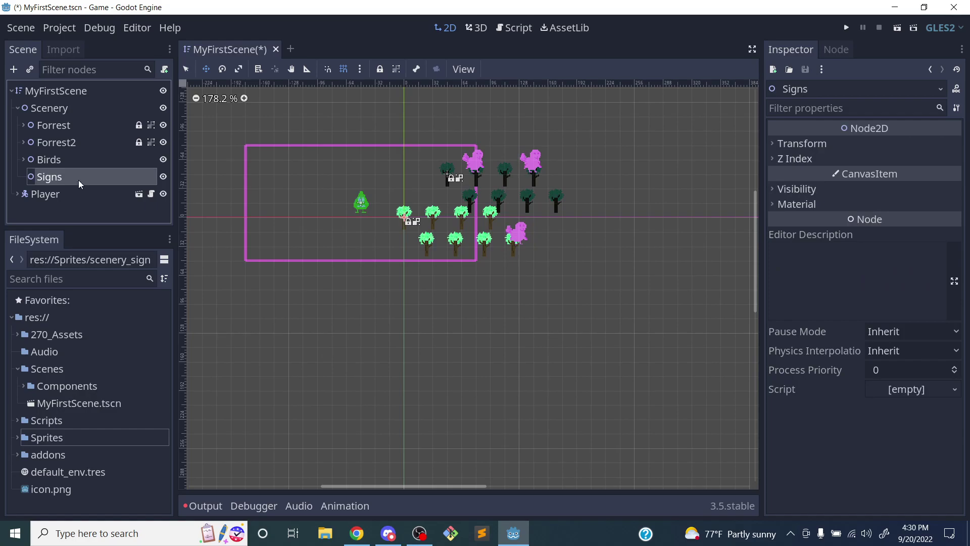
left_click(14, 69)
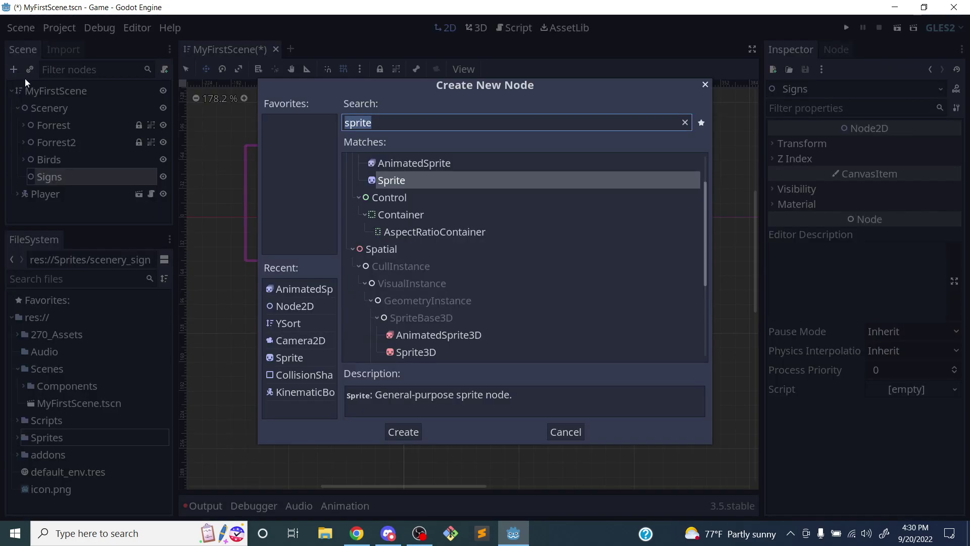
left_click(388, 178)
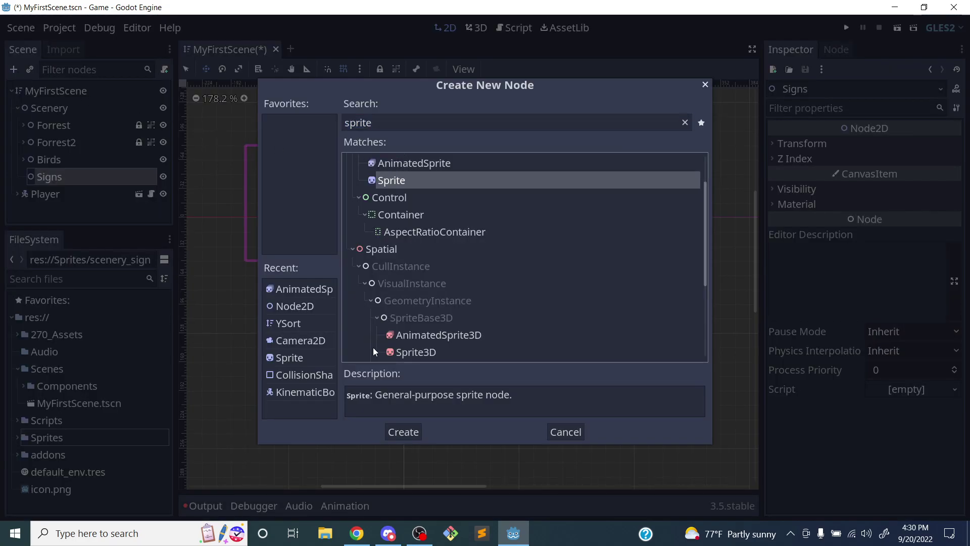
left_click(403, 432)
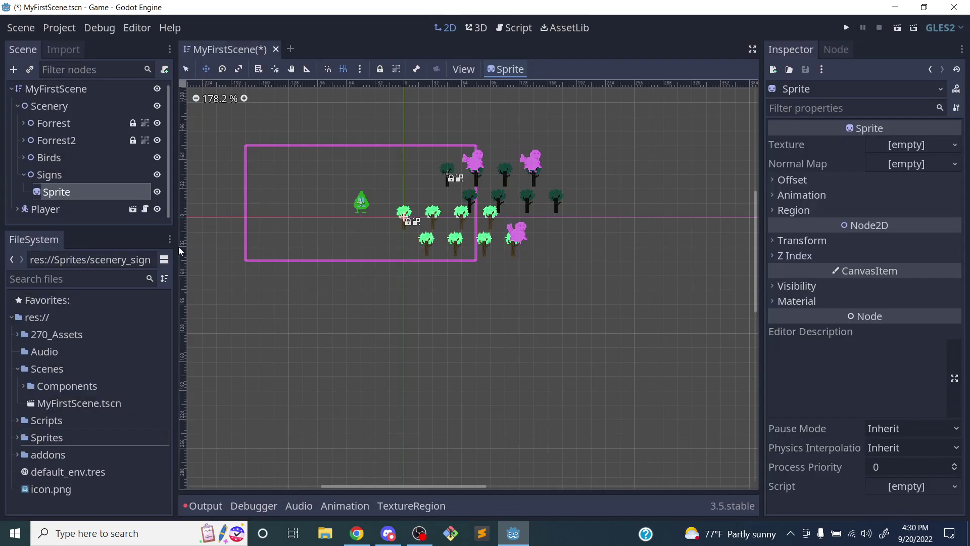
double_click(74, 194)
type("Si")
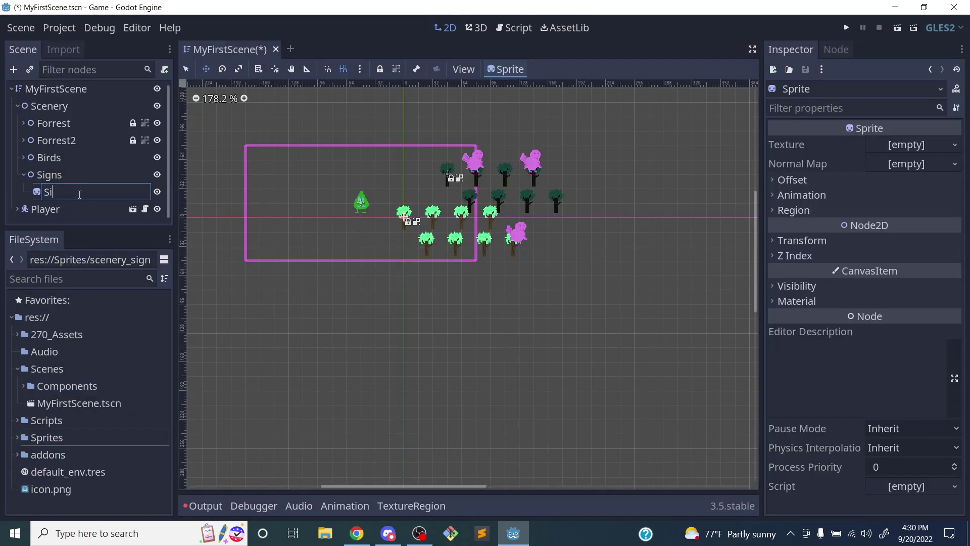
key("Return")
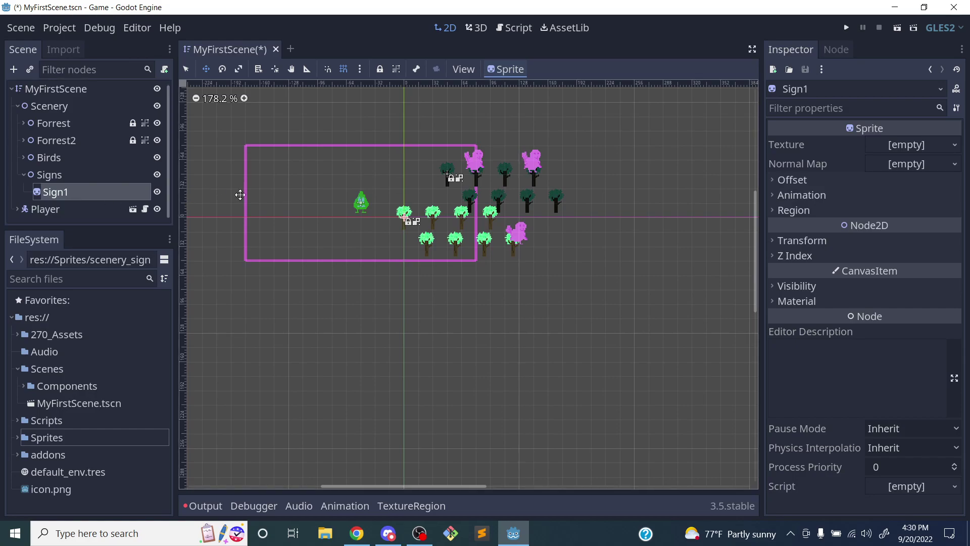
Load scenery_signs.png from the Sprites folder as Sign1's texture
scroll(329, 220, "down", 2)
scroll(403, 253, "up", 6)
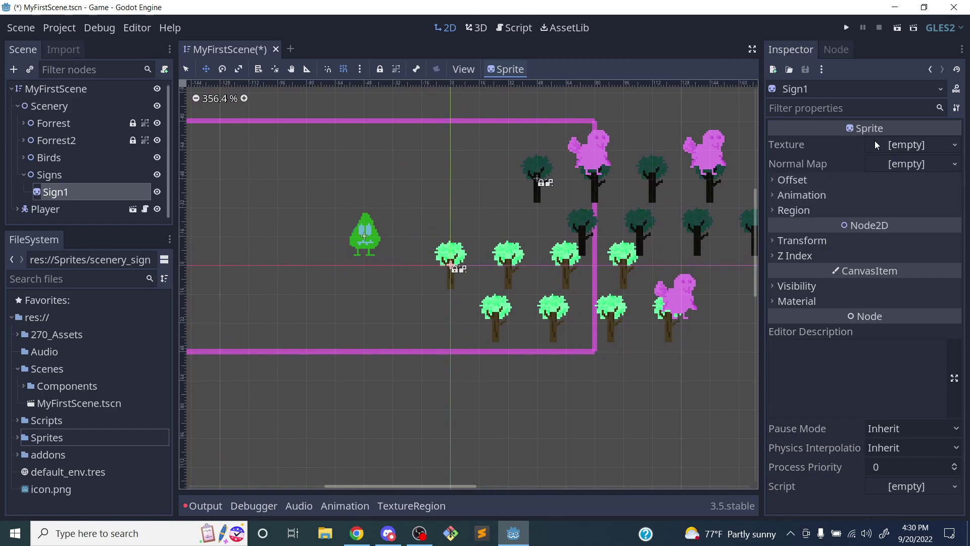
left_click(902, 145)
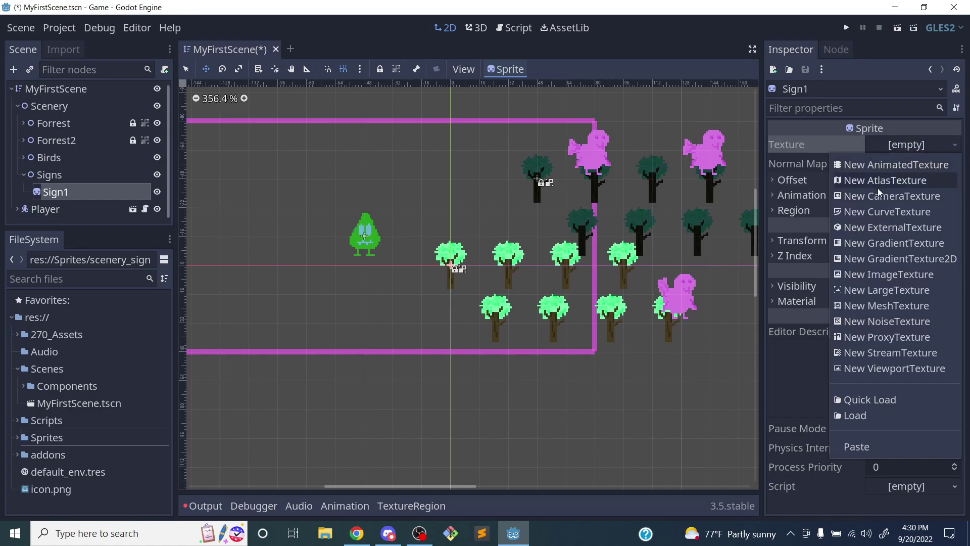
left_click(875, 415)
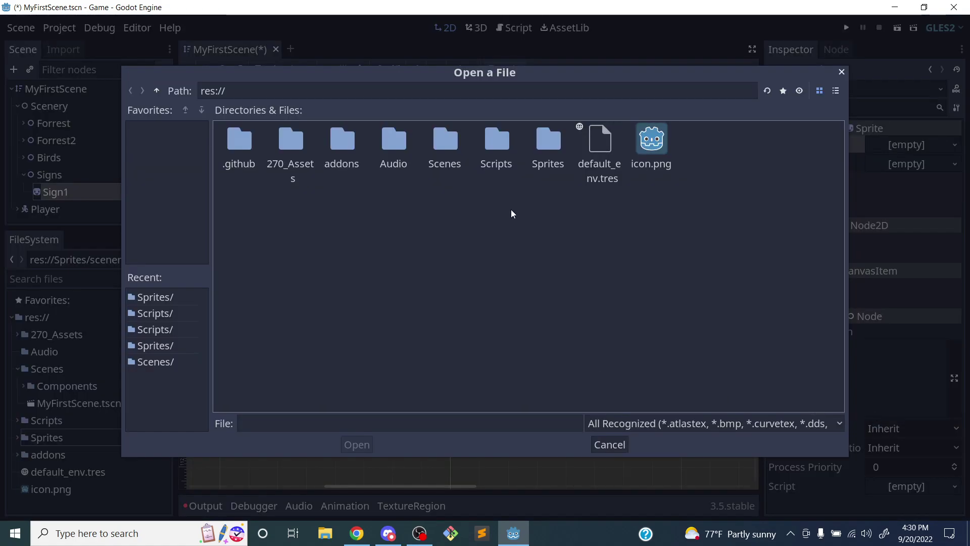
double_click(547, 147)
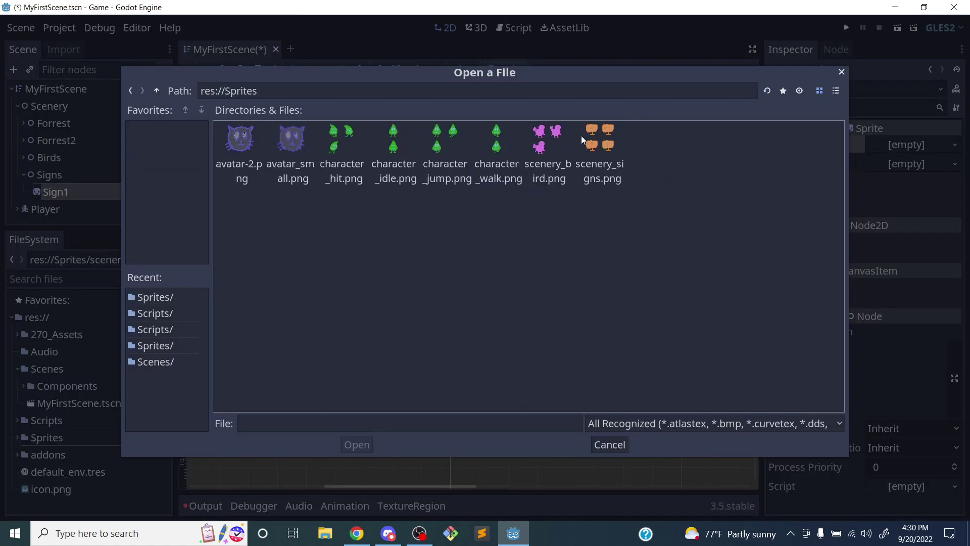
left_click(599, 144)
left_click(356, 445)
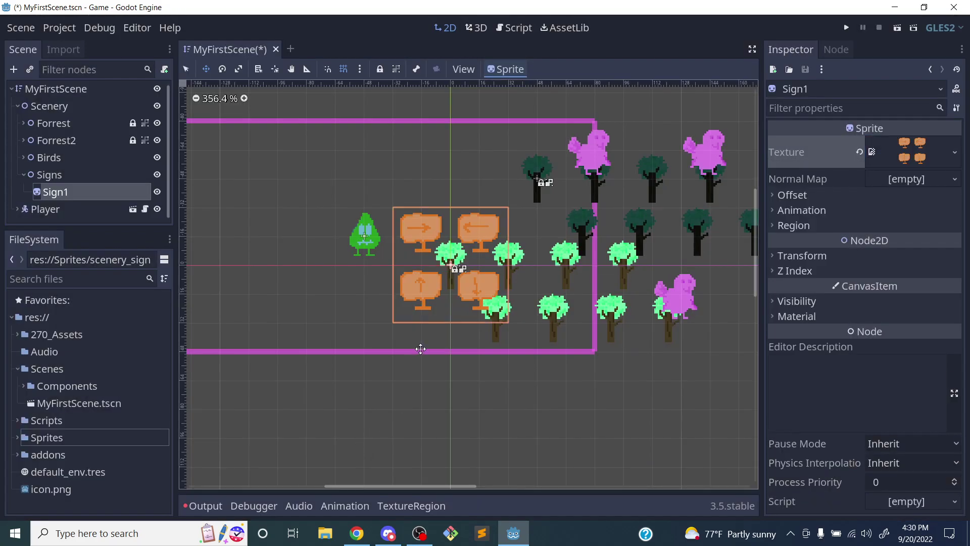
Split Sign1's texture into 2 Hframes and 2 Vframes, and move the sign above the gap between the first two bright green trees
scroll(464, 292, "up", 2)
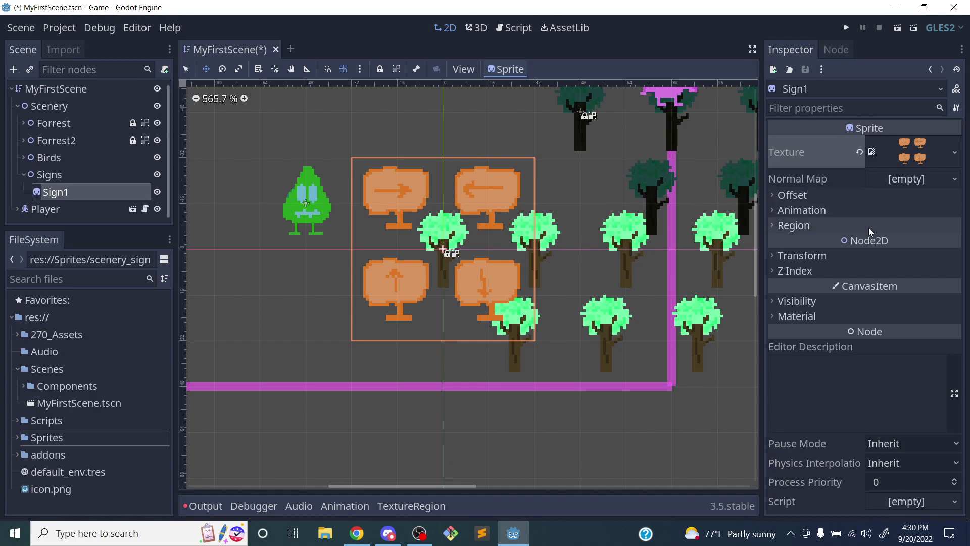
left_click(814, 208)
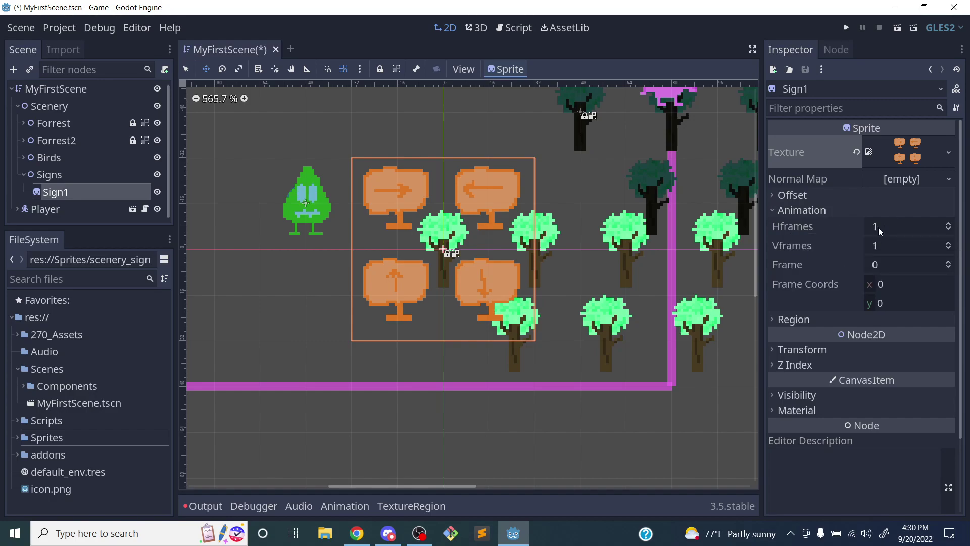
left_click(949, 226)
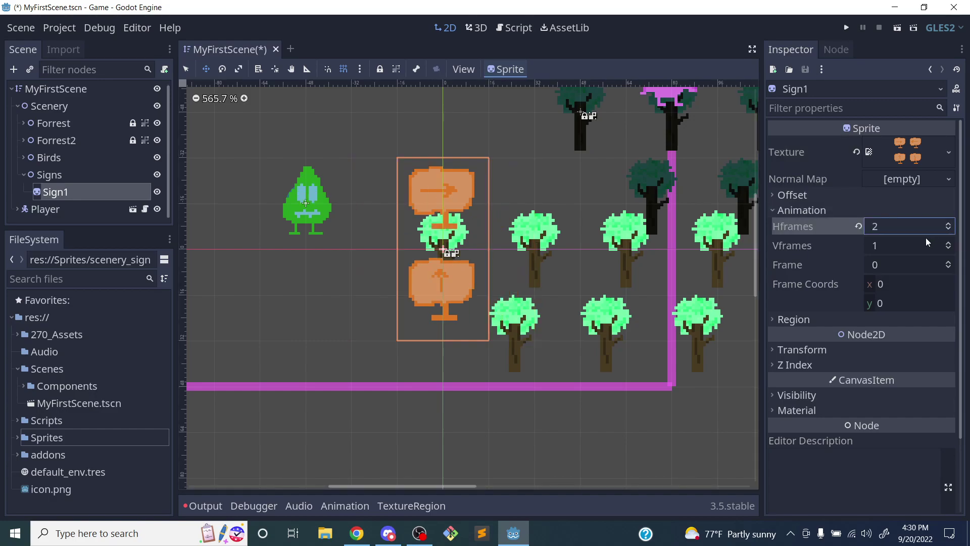
left_click(948, 243)
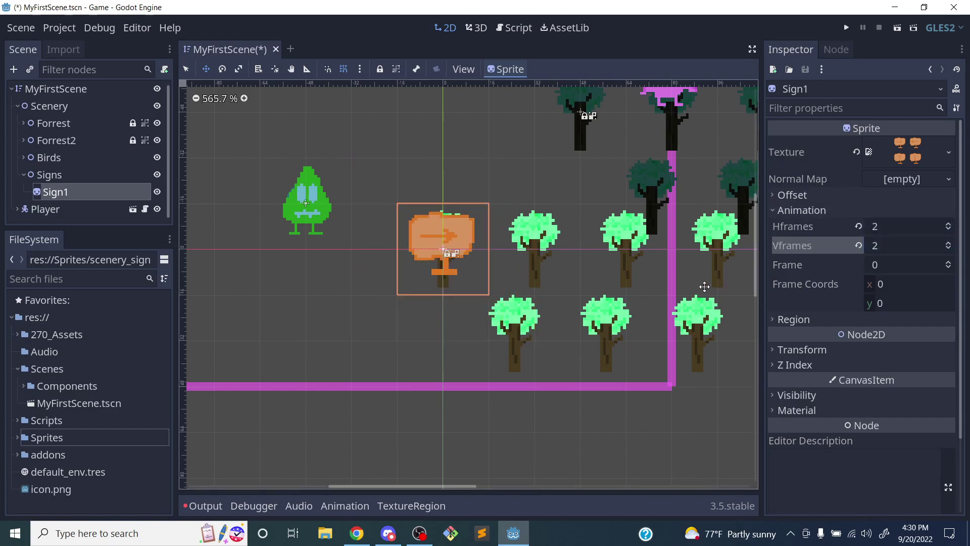
scroll(501, 287, "down", 1)
scroll(444, 201, "up", 1)
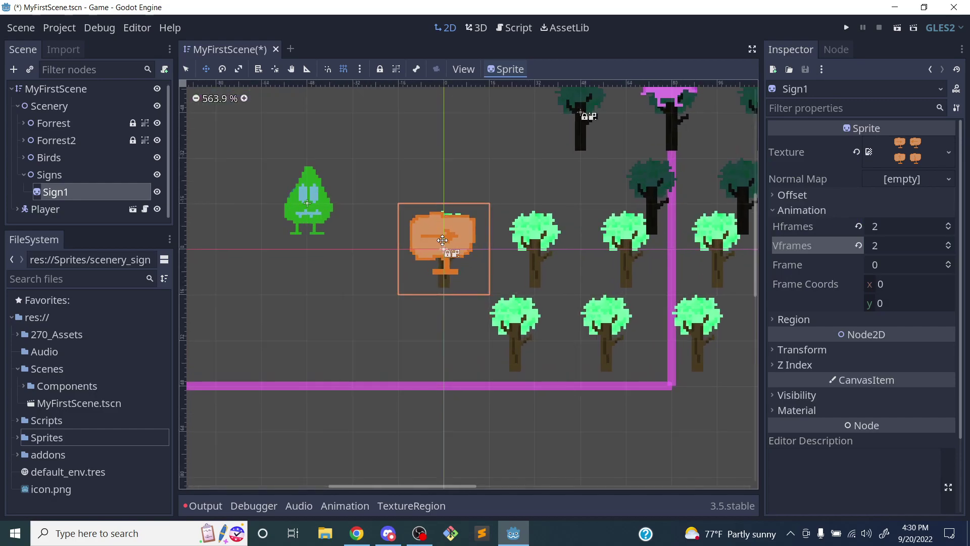
left_click_drag(442, 237, 489, 203)
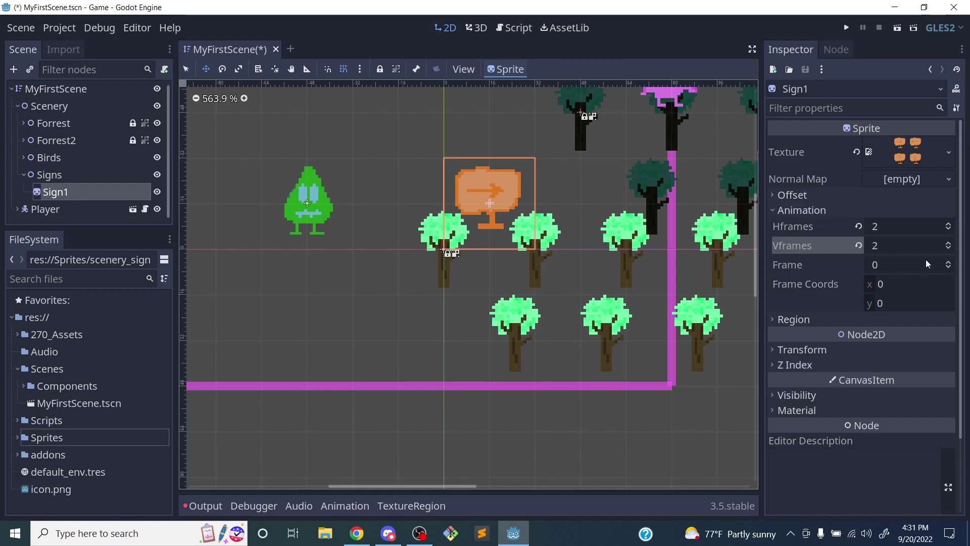
Step Sign1's Frame up to 3 to preview the arrow directions, and return it to 0
left_click(948, 261)
left_click(948, 262)
left_click(948, 261)
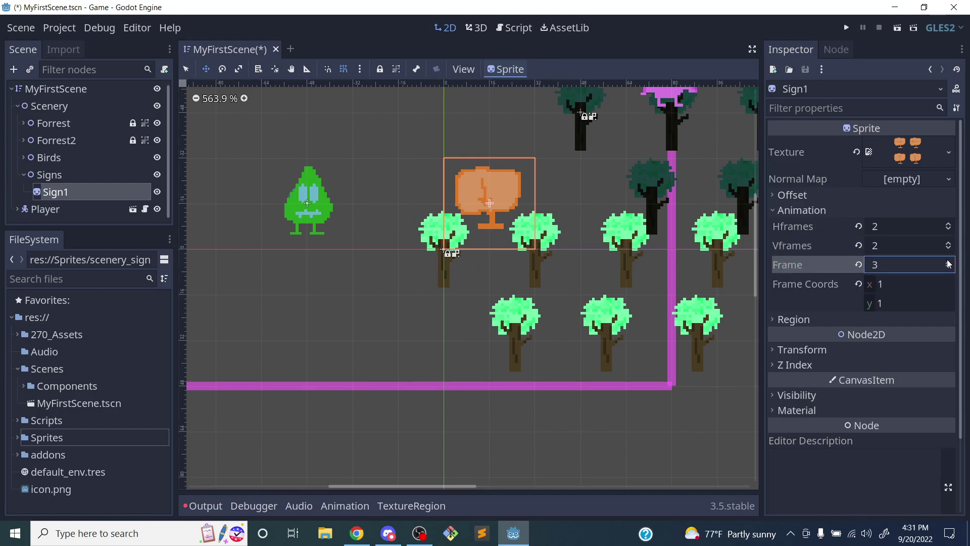
left_click(948, 267)
left_click(949, 267)
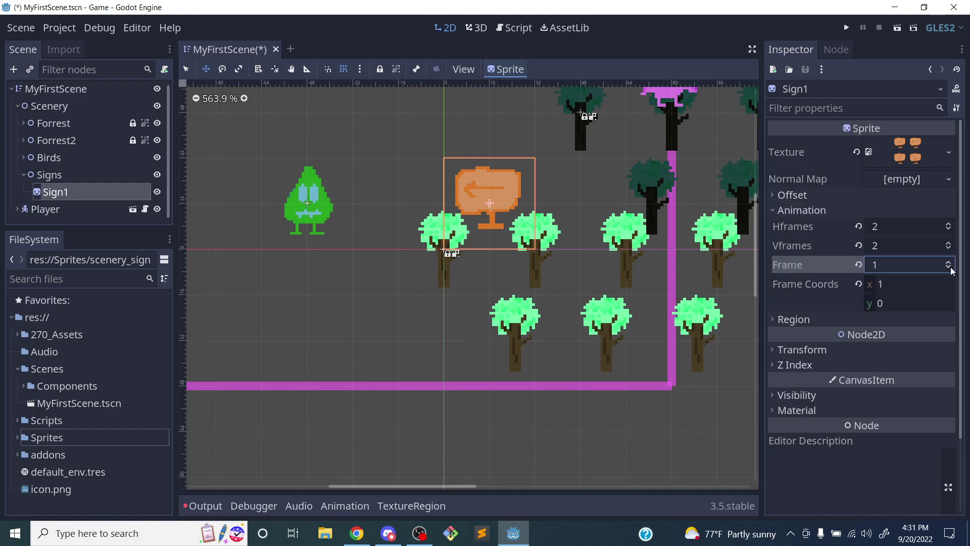
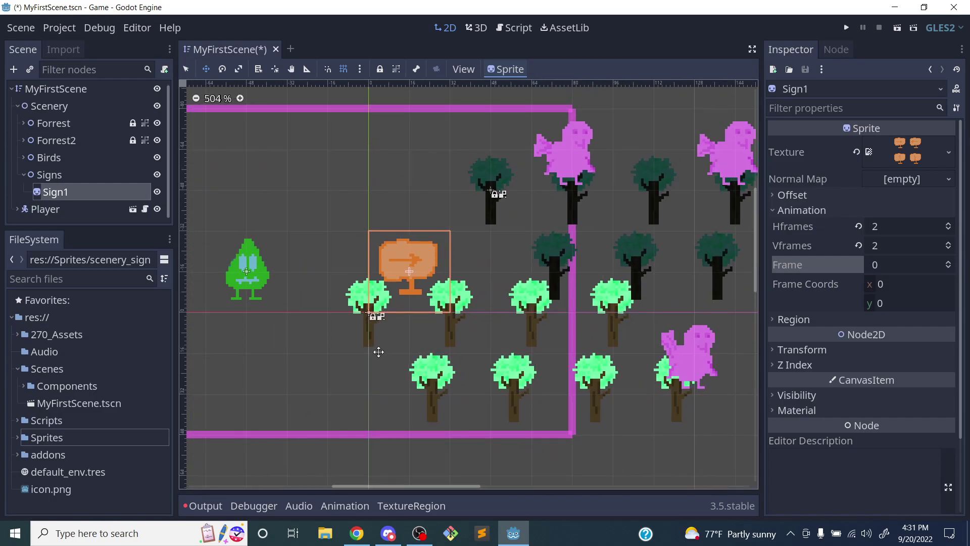
Move Sign1 to stand between the player and the first bright green tree
left_click_drag(379, 290, 341, 294)
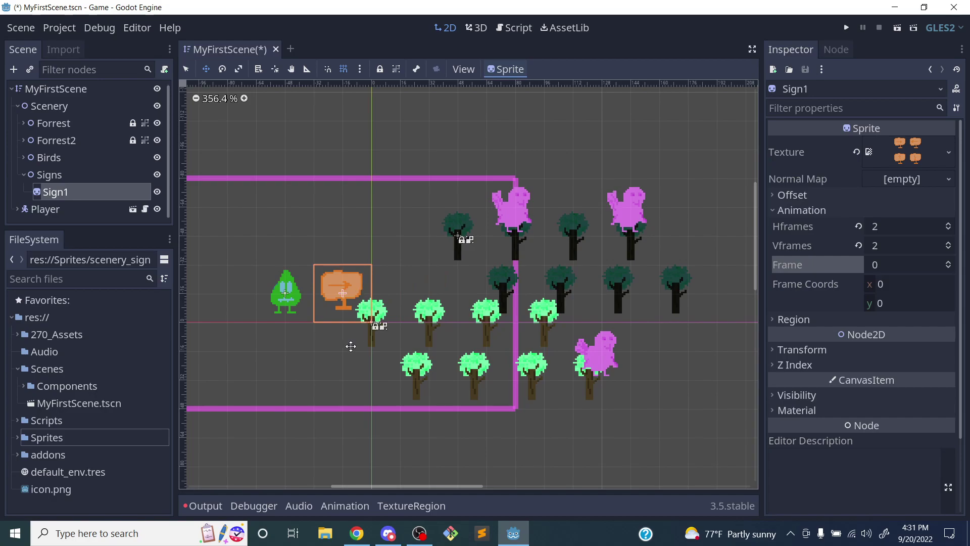
mouse_move(351, 346)
left_mouse_down()
mouse_move(420, 333)
mouse_move(429, 351)
mouse_move(339, 350)
left_mouse_up()
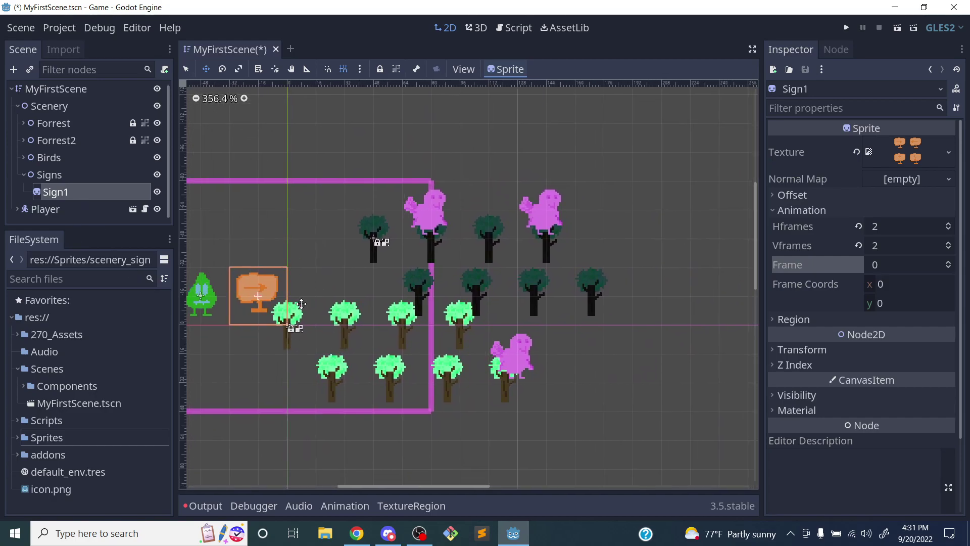
Duplicate Sign1 and move the copy, Sign2, straight across to beyond the last dark tree of the lower row
left_click(95, 194)
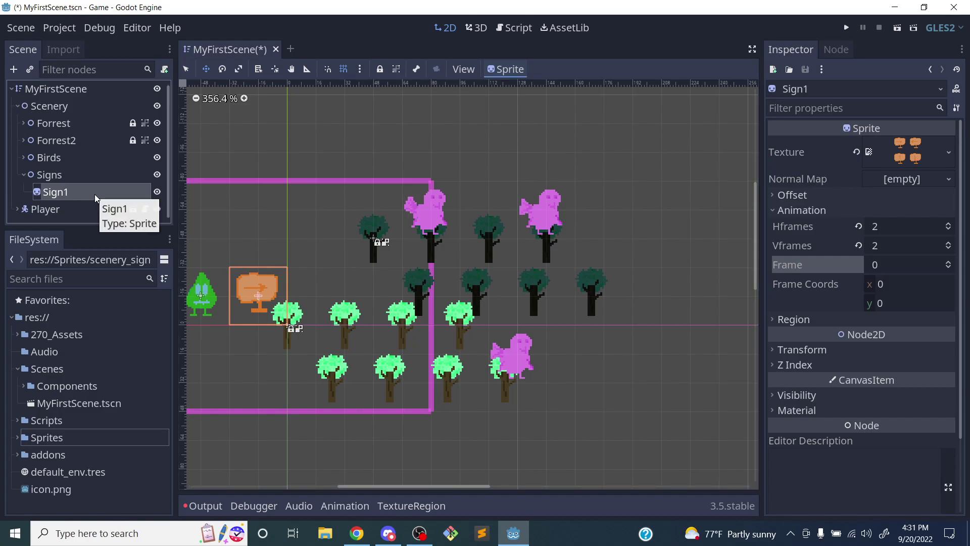
key("ctrl+d")
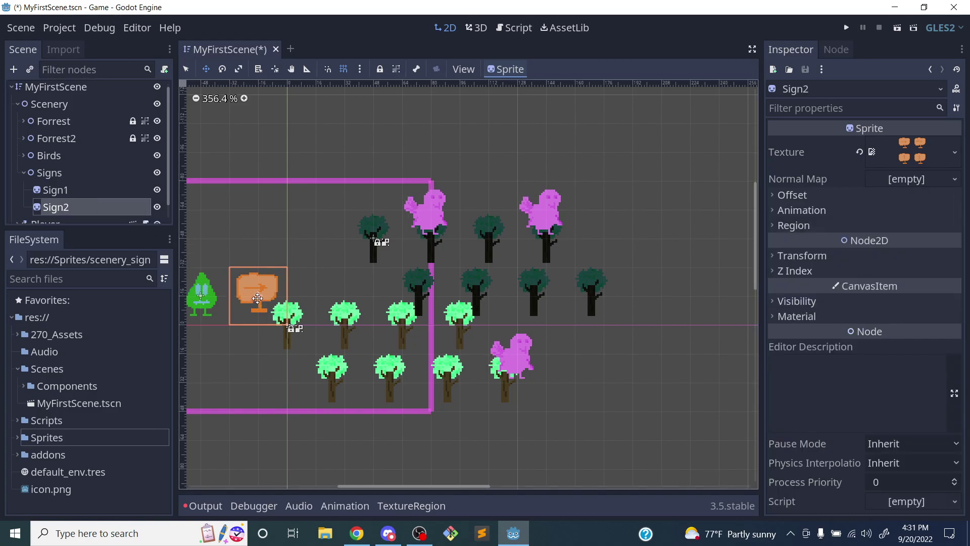
left_click_drag(296, 292, 699, 292)
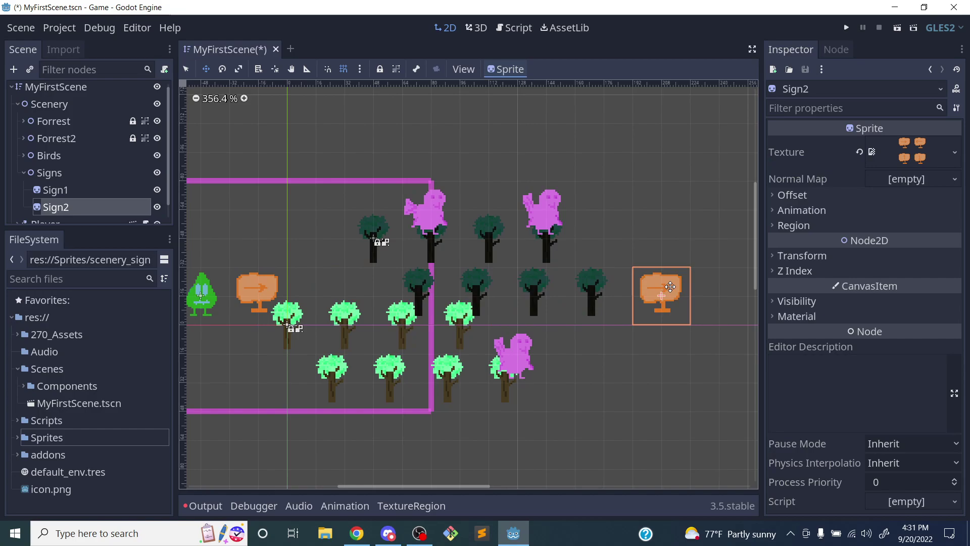
Set Sign2's animation Frame to 3 so that its arrow points down
scroll(642, 360, "right", 5)
scroll(642, 361, "down", 3)
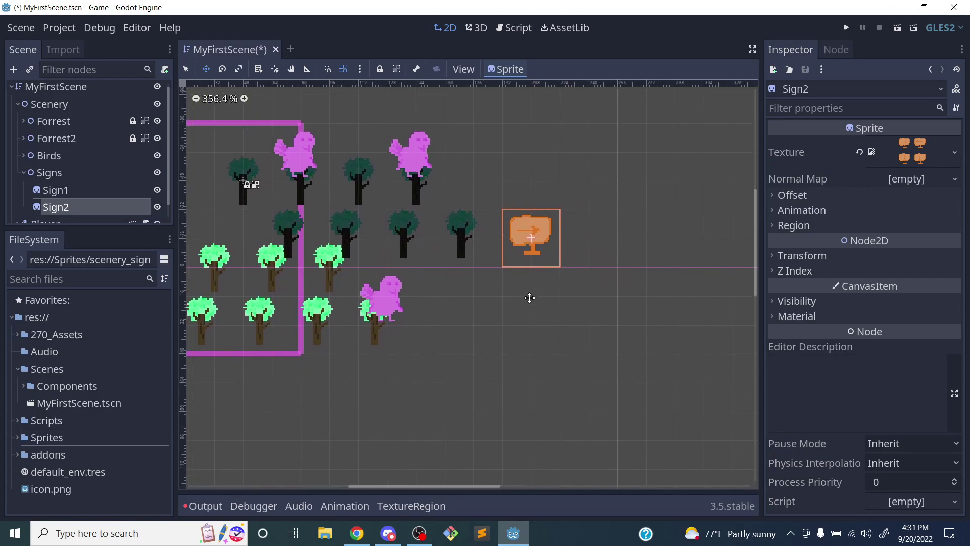
scroll(554, 282, "down", 2)
scroll(555, 280, "up", 4)
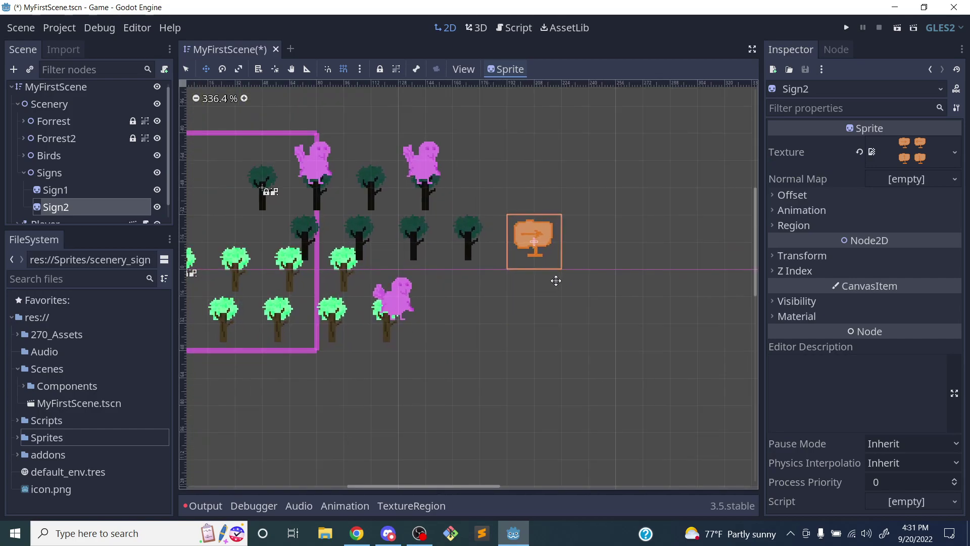
scroll(556, 279, "up", 1)
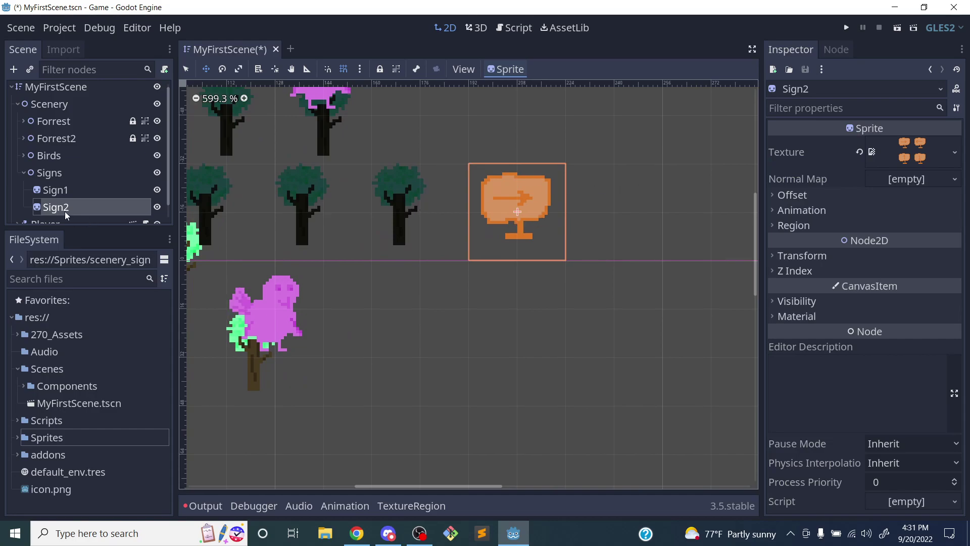
scroll(67, 202, "down", 1)
left_click(824, 211)
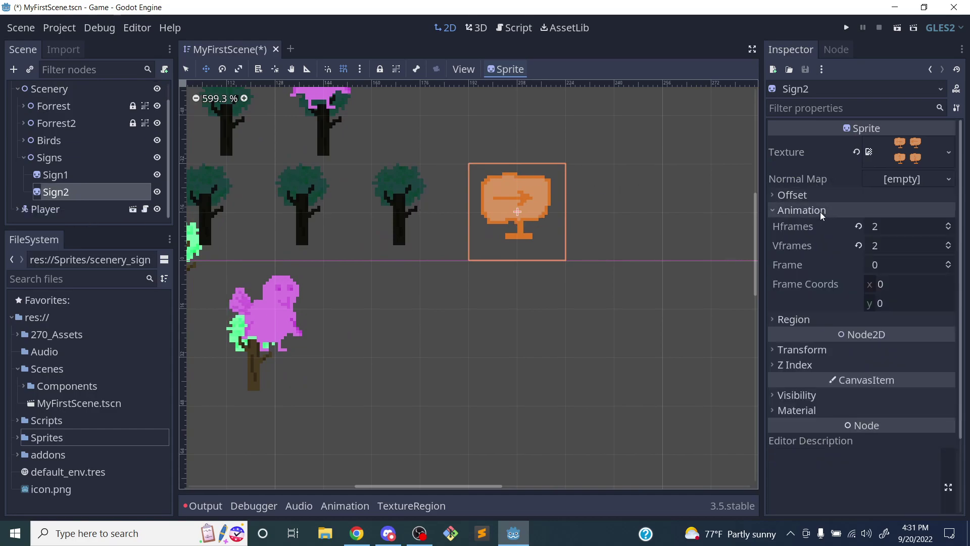
left_click(950, 262)
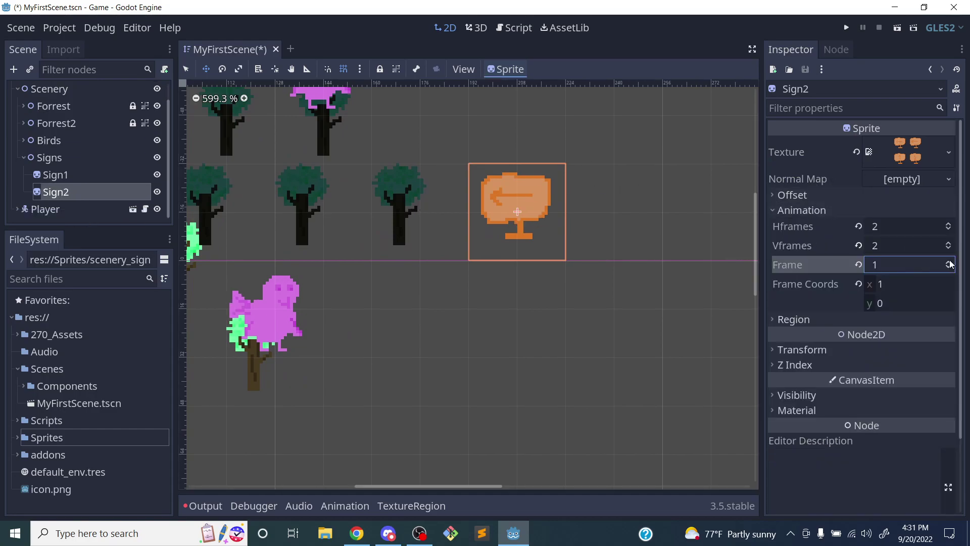
left_click(950, 263)
scroll(634, 303, "up", 2)
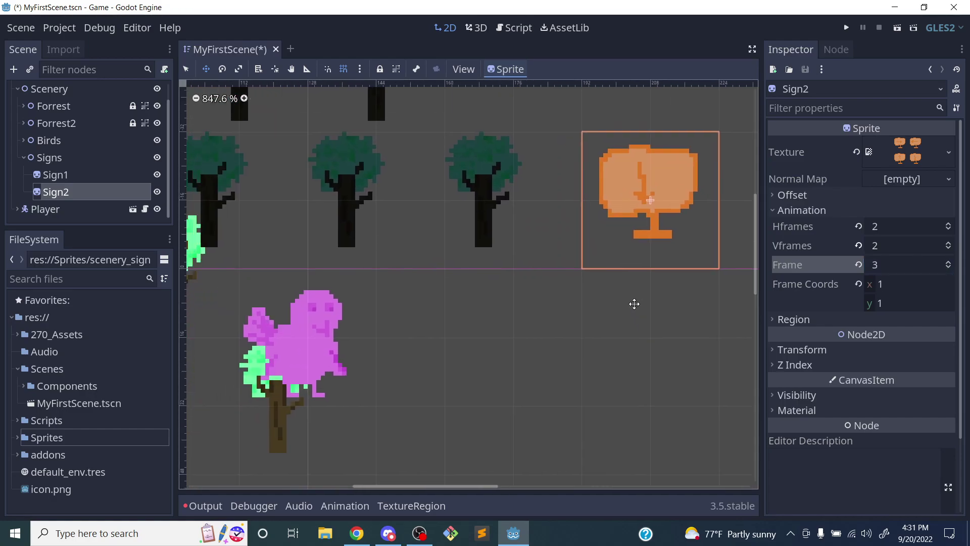
scroll(636, 290, "down", 6)
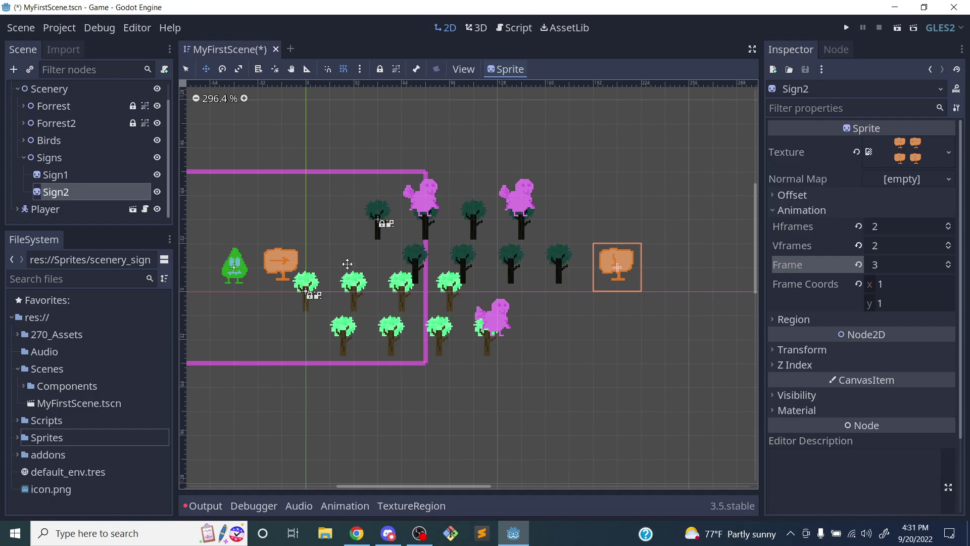
Select the Signs group and collapse it in the scene tree
left_click_drag(347, 263, 451, 273)
left_click(73, 157)
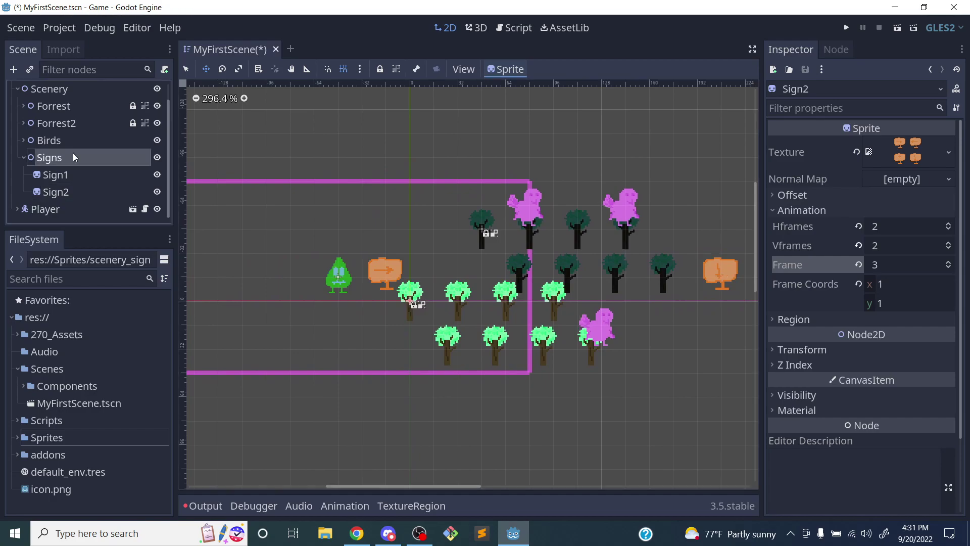
left_click(24, 157)
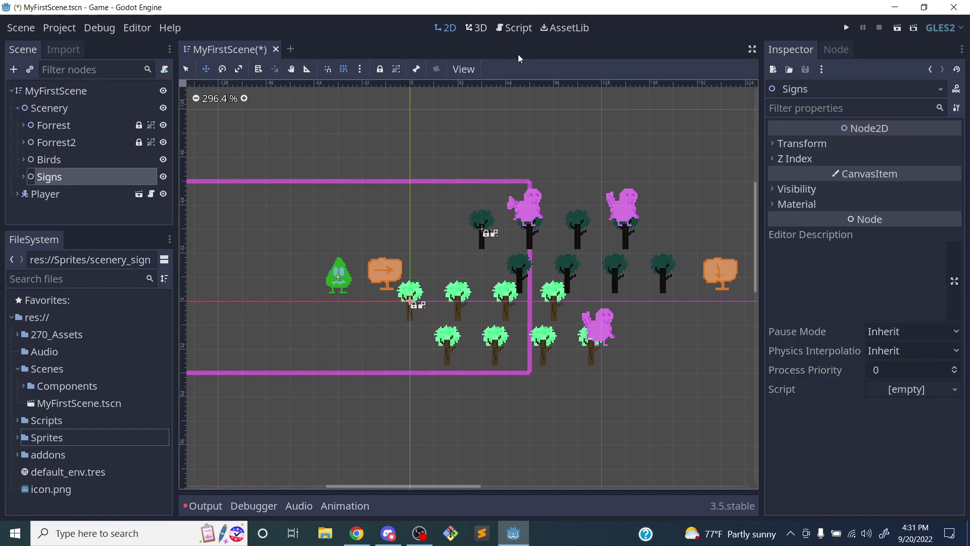
Run the current scene and walk the player through the trees to just below the down-arrow sign
left_click(897, 28)
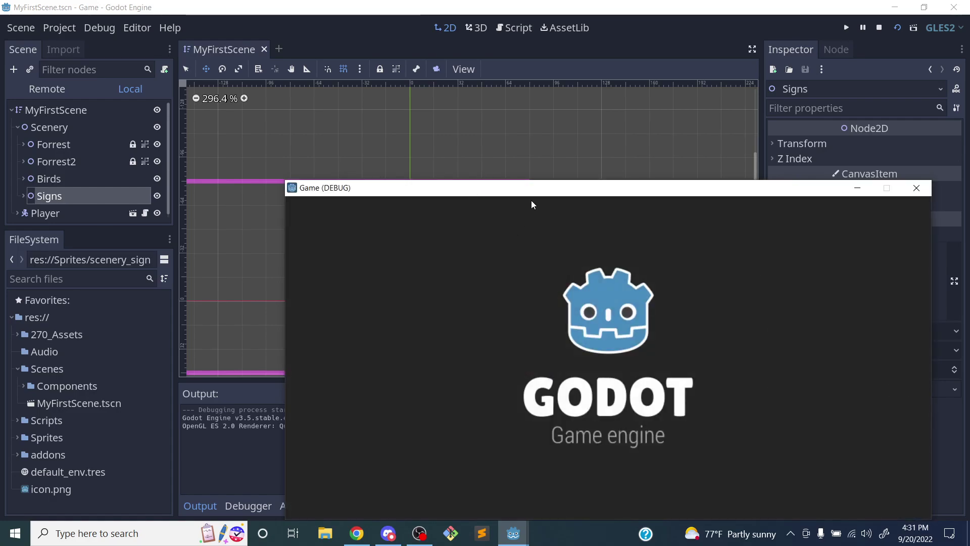
left_click_drag(533, 190, 402, 117)
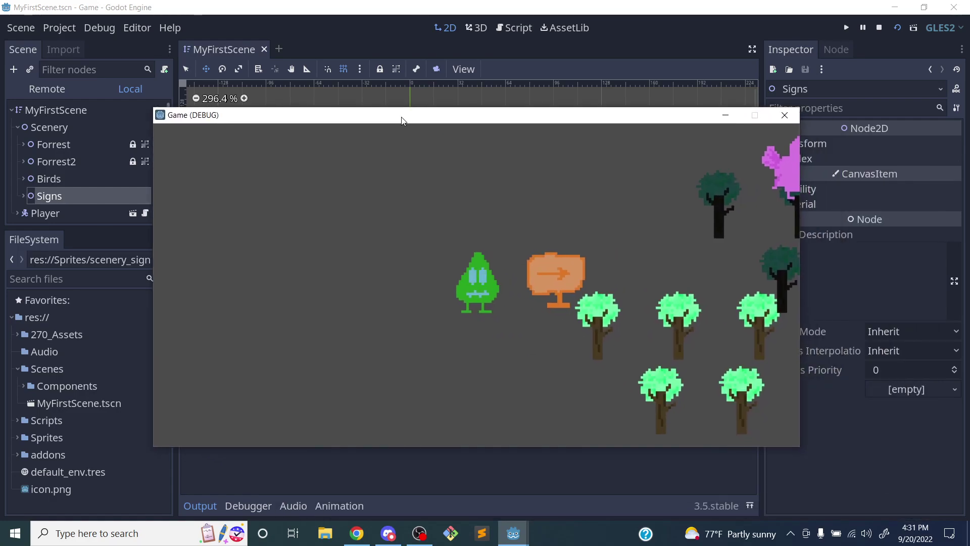
key("Right")
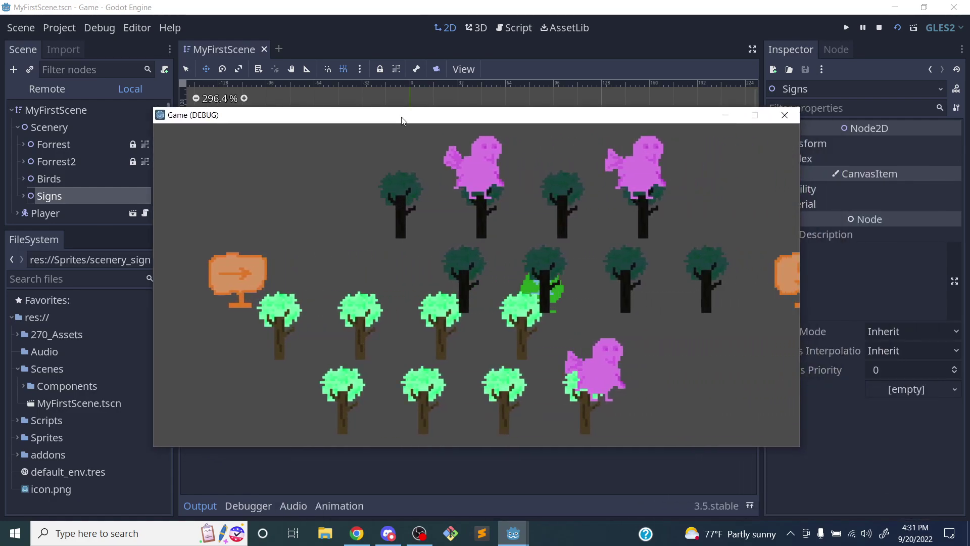
key("Right")
key("Right")
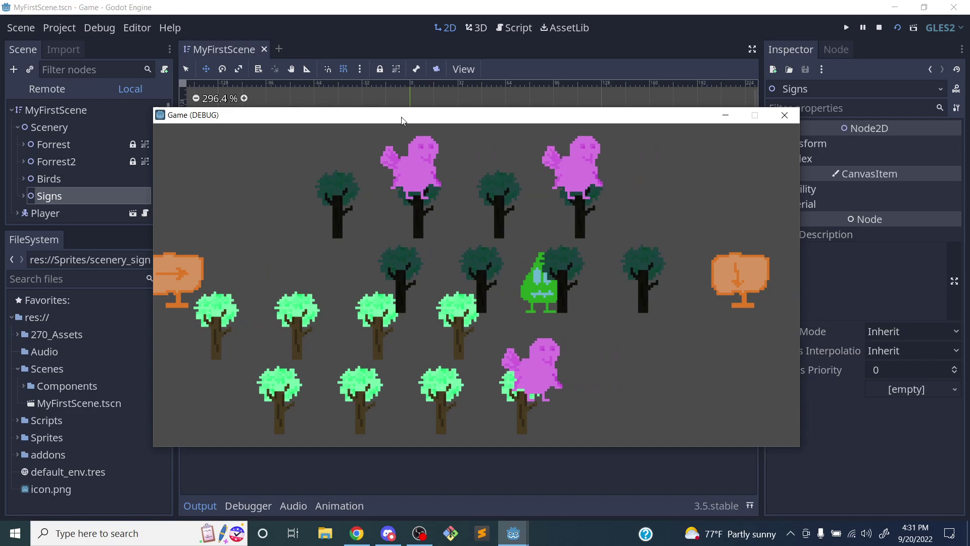
key("Up")
key("Down")
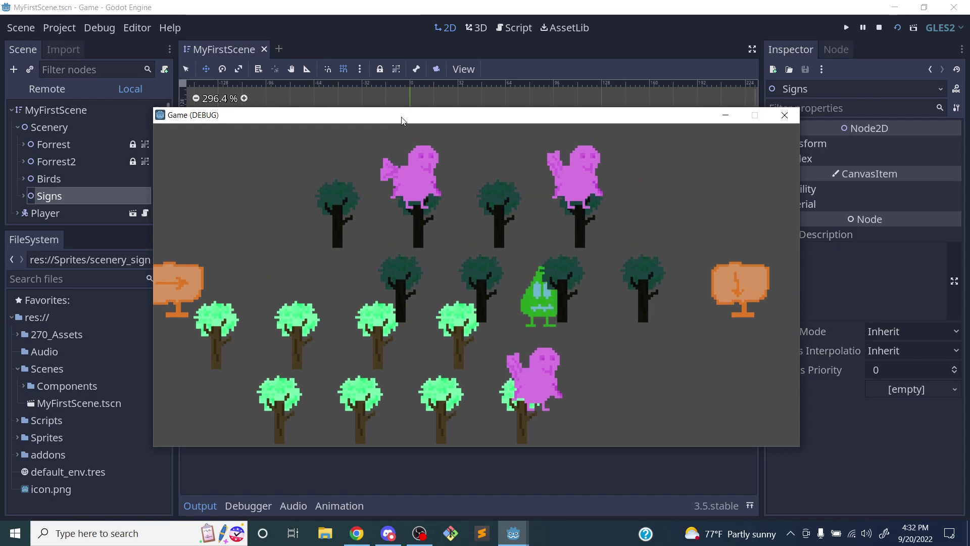
key("Right")
key("Right")
key("Down")
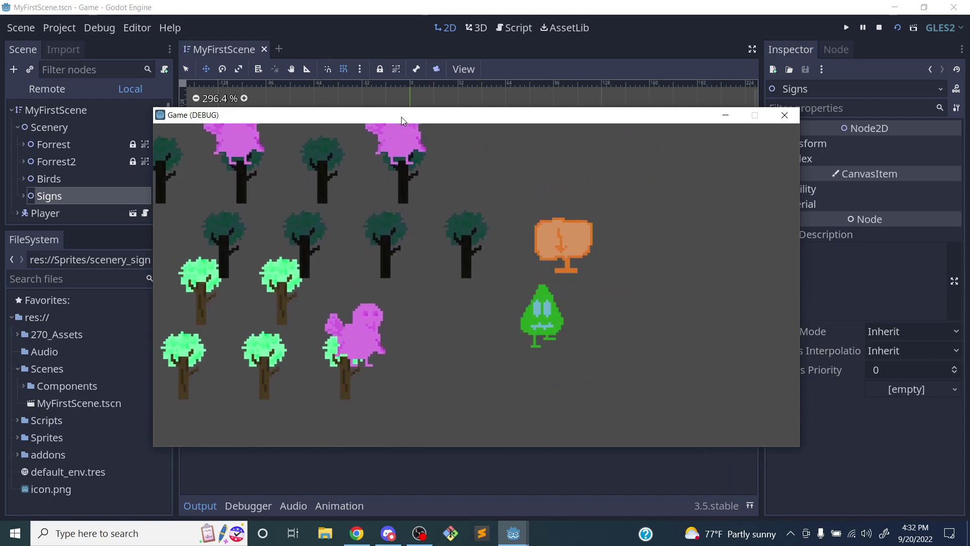
Walk the player around the down-arrow sign and back among the trees to check the layering, and close the game
key("Left")
key("Up")
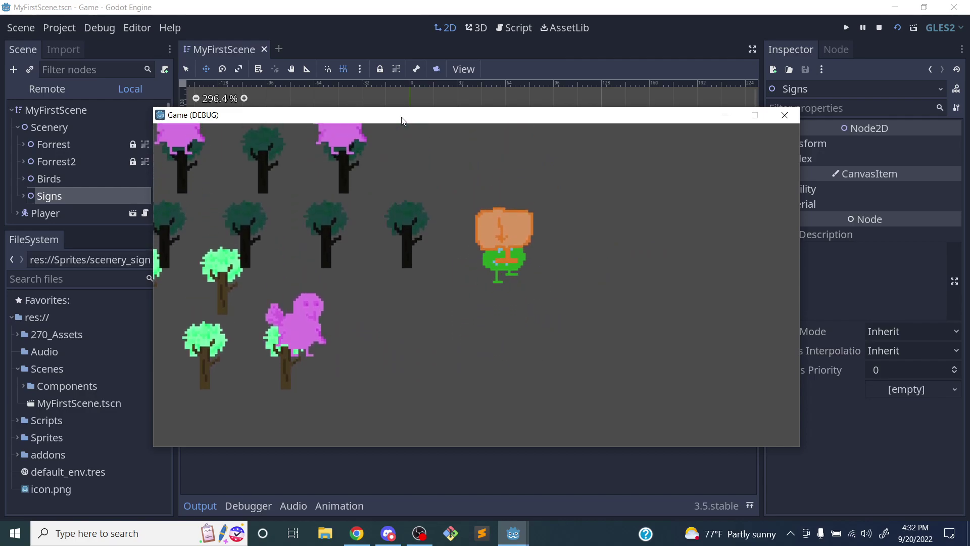
key("Left")
key("Down")
key("Right")
key("Down")
key("Left")
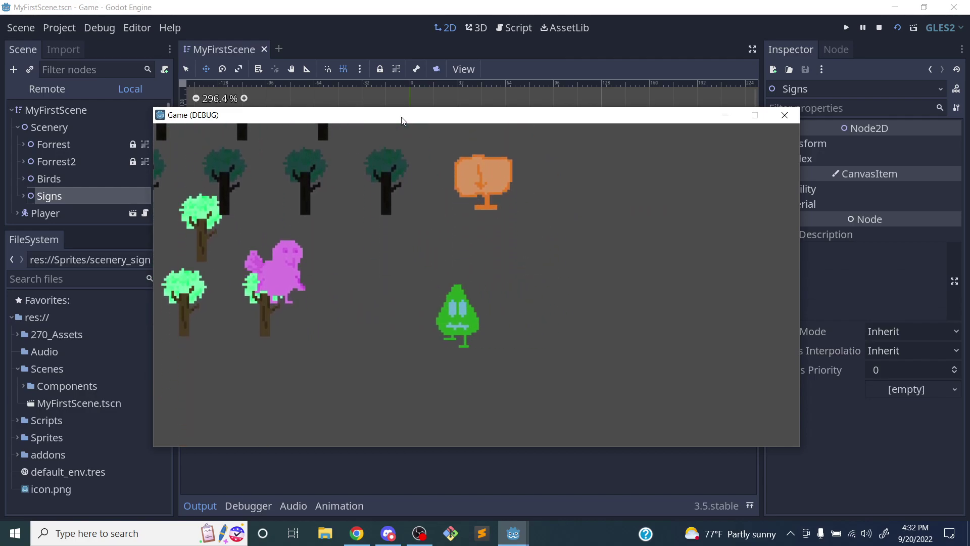
key("Right")
key("Down")
key("Up")
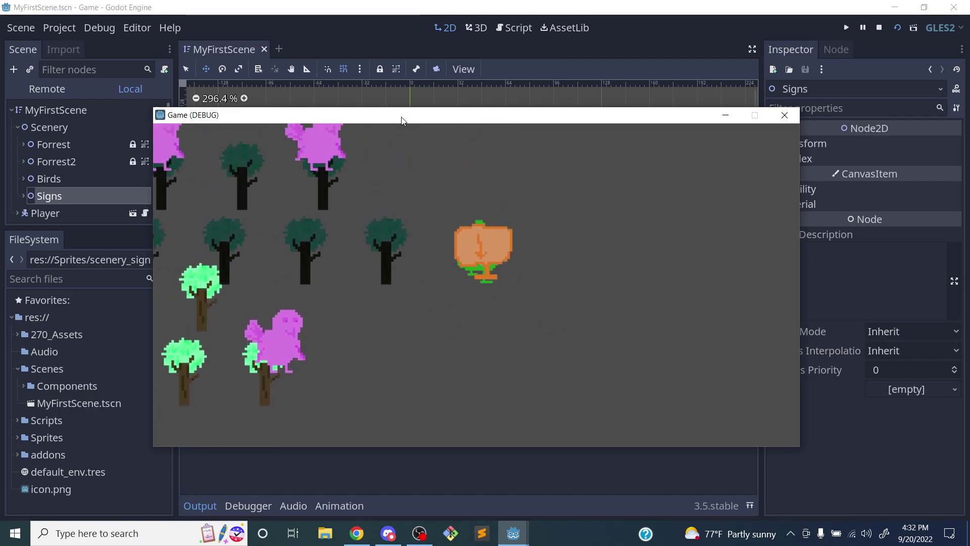
key("Left")
key("Left")
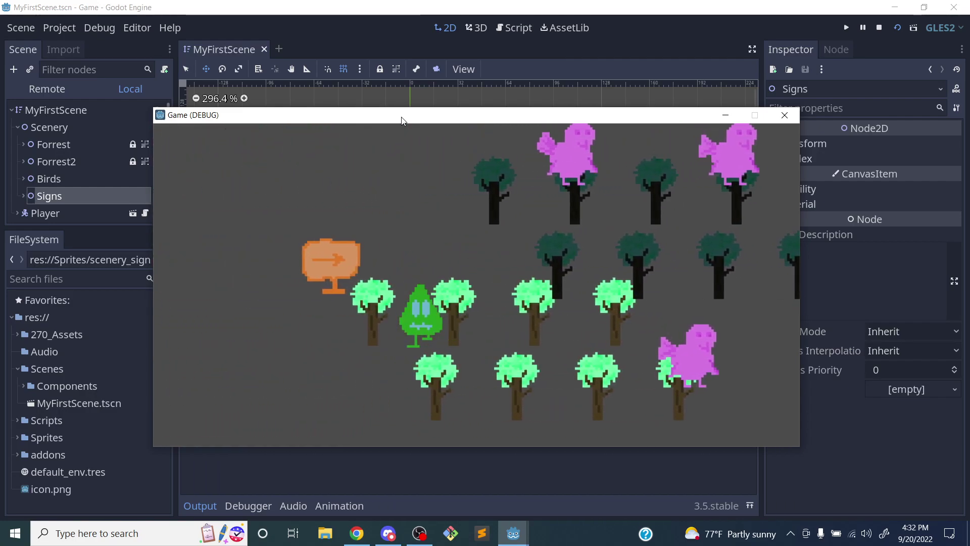
key("Right")
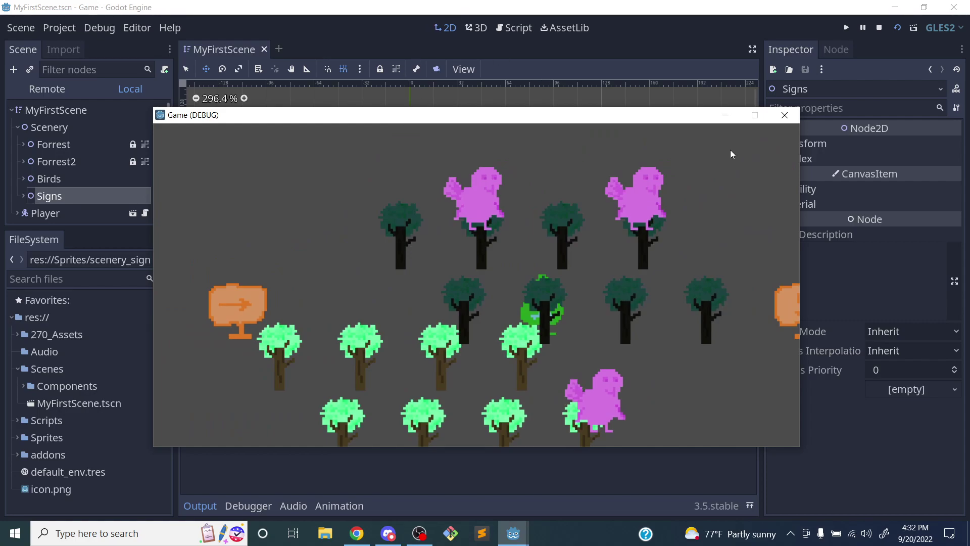
left_click(784, 119)
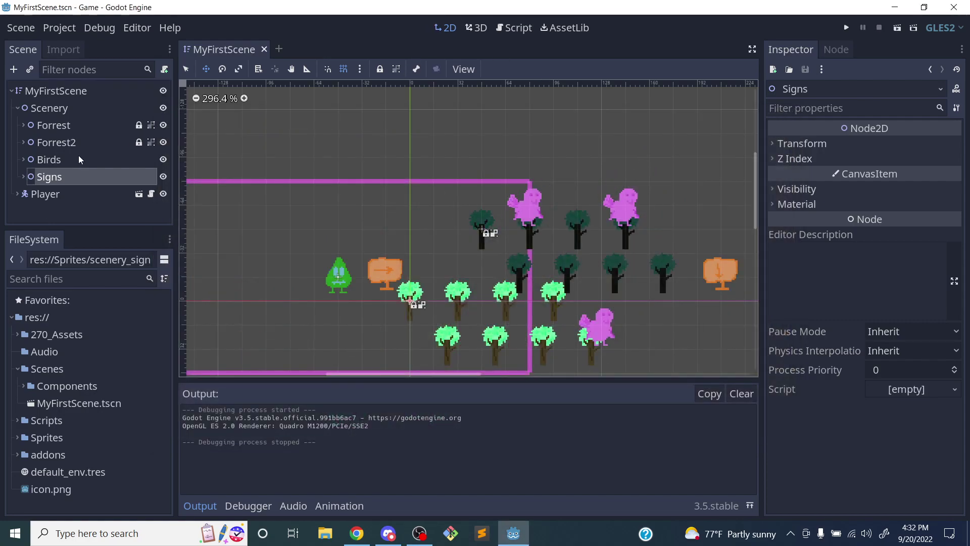
Expand the Birds group and set Bird1's Scale to 6 on both x and y
left_click(76, 161)
left_click(24, 159)
left_click(56, 178)
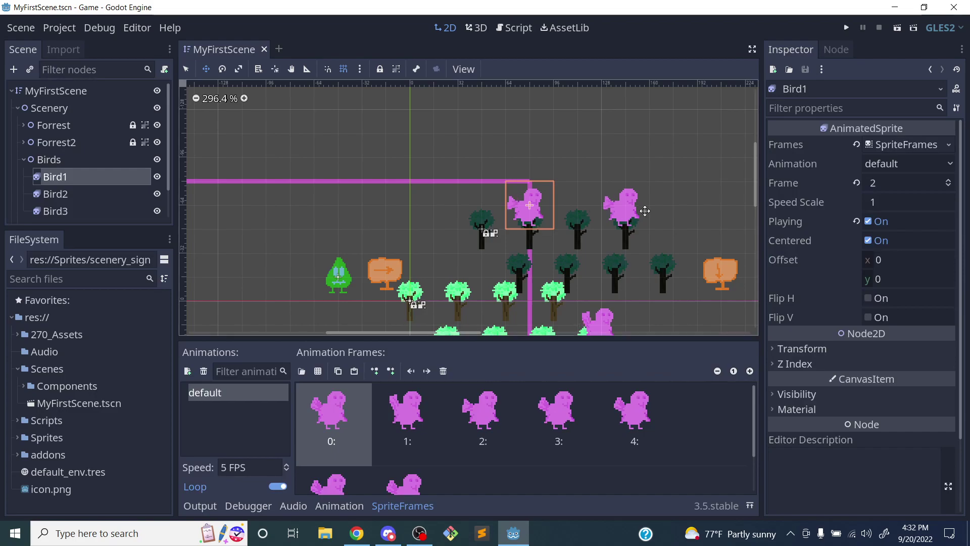
left_click(801, 350)
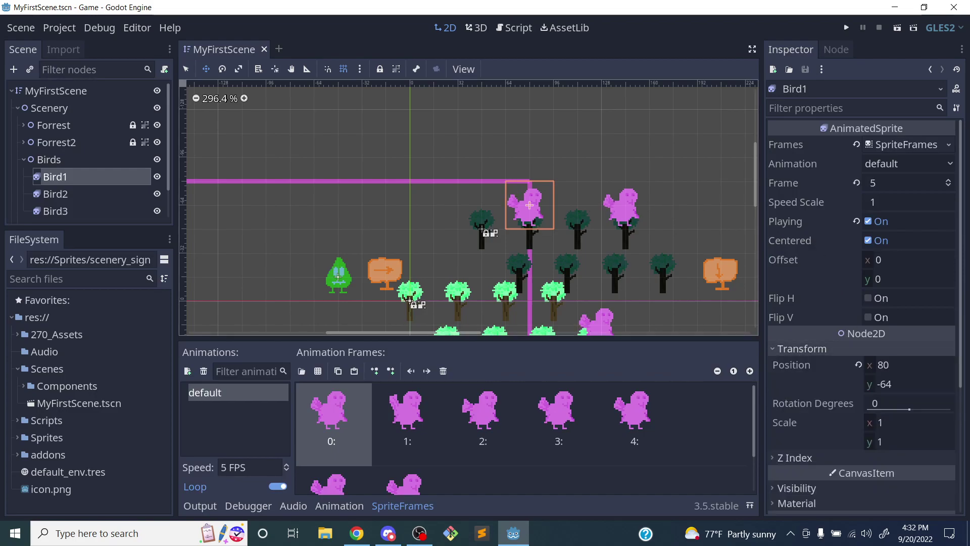
left_click(881, 426)
type("6")
key("Tab")
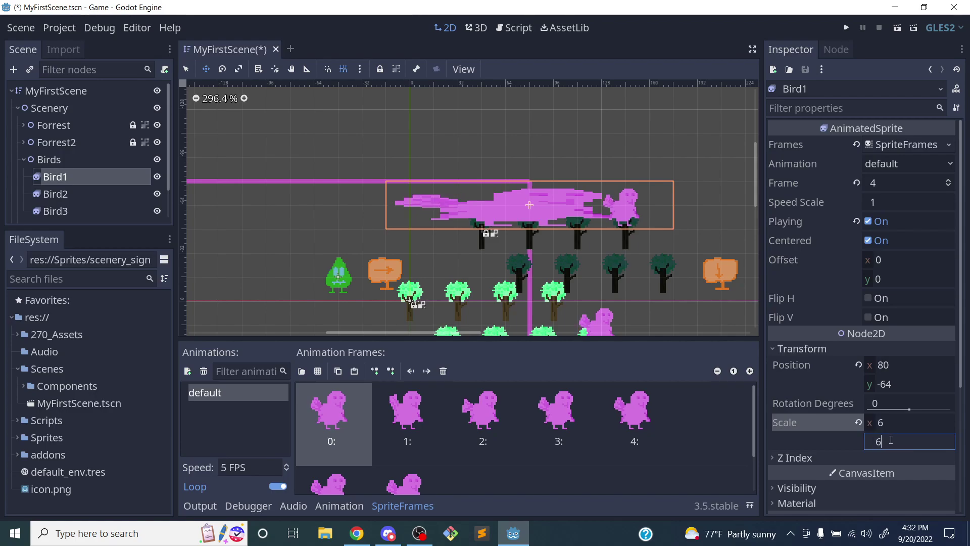
type("6")
key("Return")
Move the enlarged Bird1 up to position (96, -128), run the scene to preview it, and close the game
left_click_drag(508, 238, 531, 147)
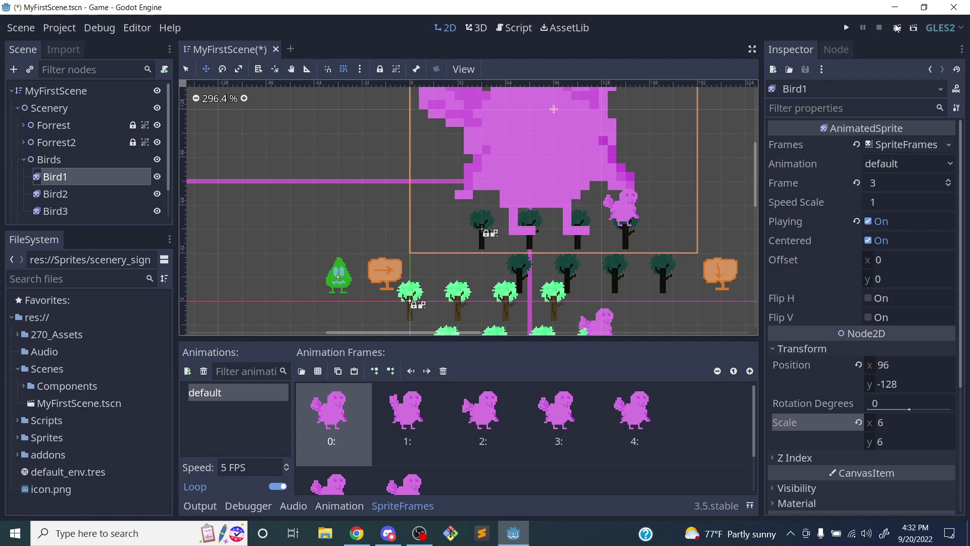
key("F6")
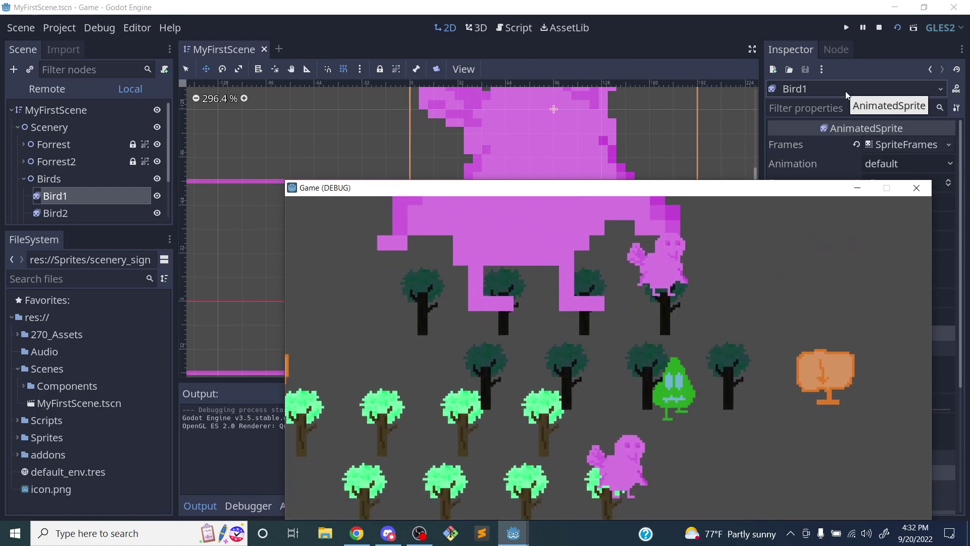
left_click(916, 188)
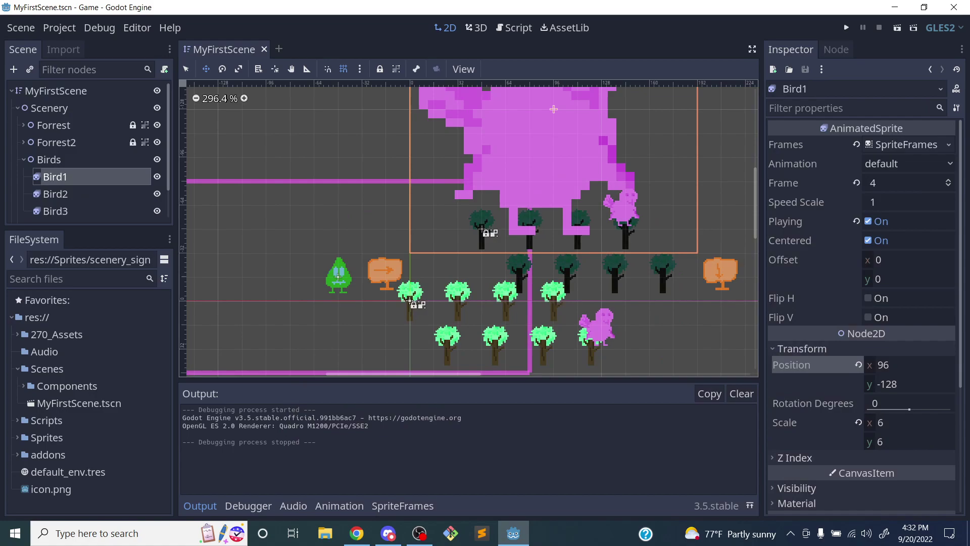
Reset Bird1's Scale to 1 and move the bird back onto the second upper dark tree at (80, -64)
left_click(858, 366)
key("ctrl+z")
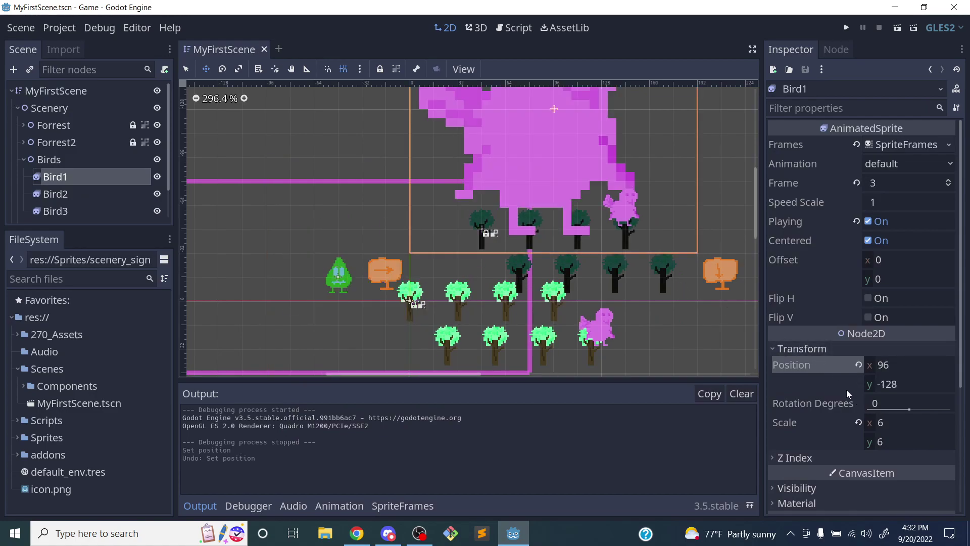
left_click(858, 423)
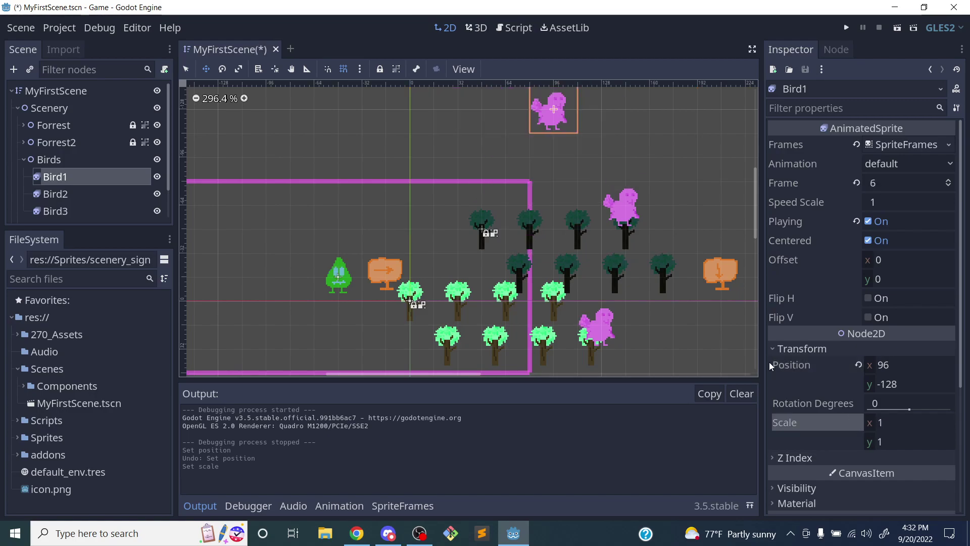
left_click_drag(551, 110, 535, 202)
scroll(587, 268, "down", 3)
scroll(587, 268, "up", 7)
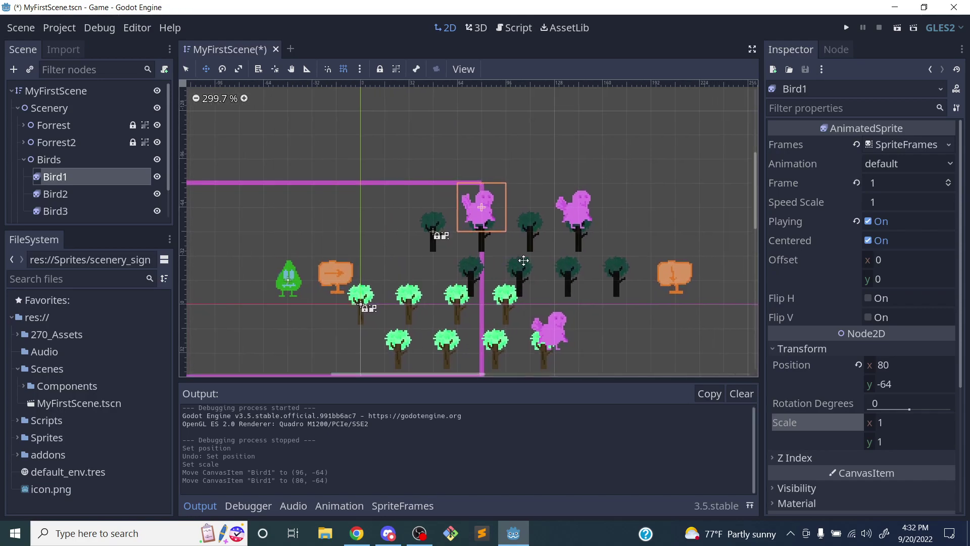
Turn on both Flip H and Flip V for Bird2, the bird on the last upper dark tree
left_click(563, 202)
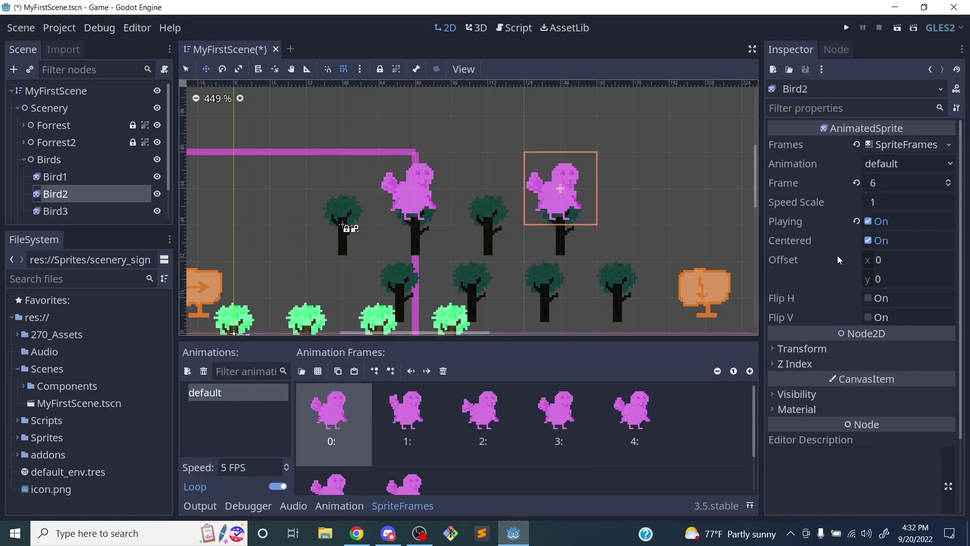
left_click(869, 298)
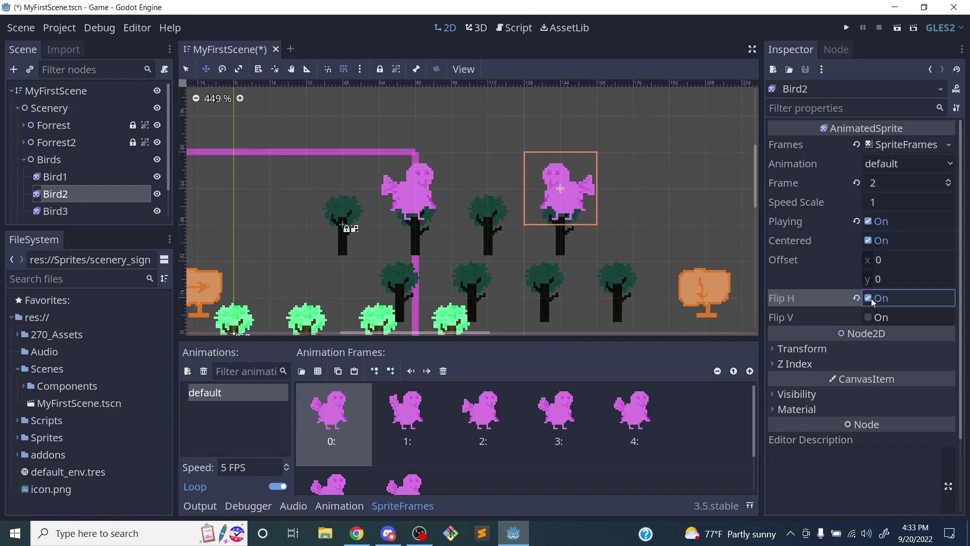
left_click(867, 298)
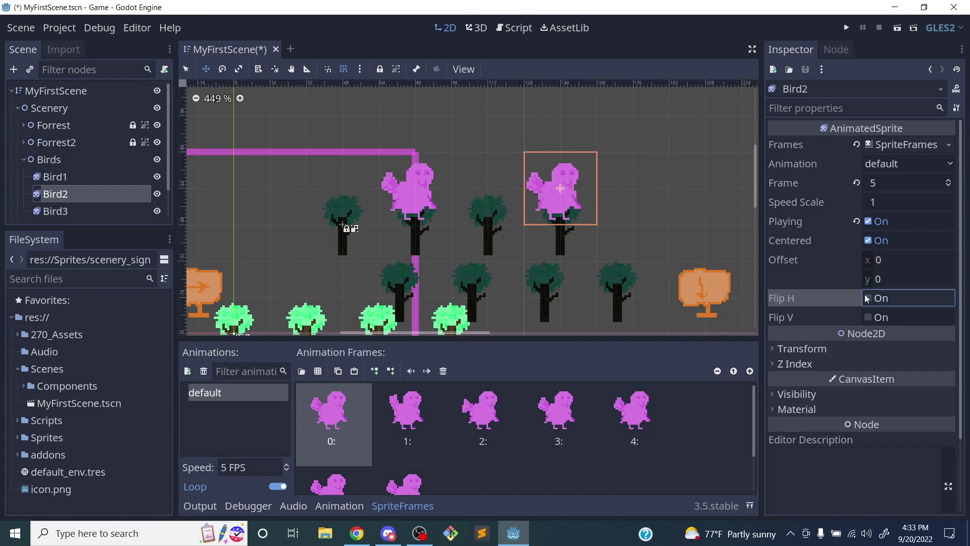
left_click(867, 298)
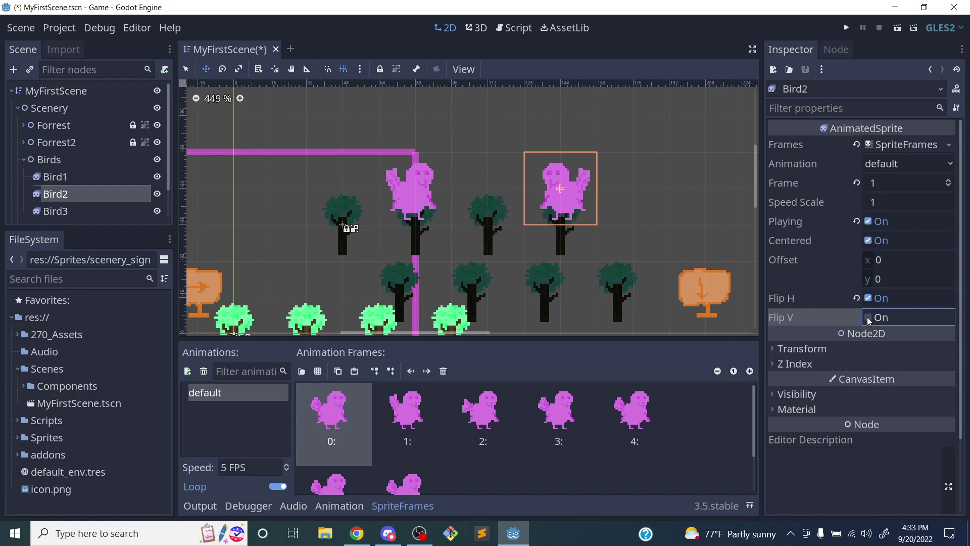
left_click(868, 318)
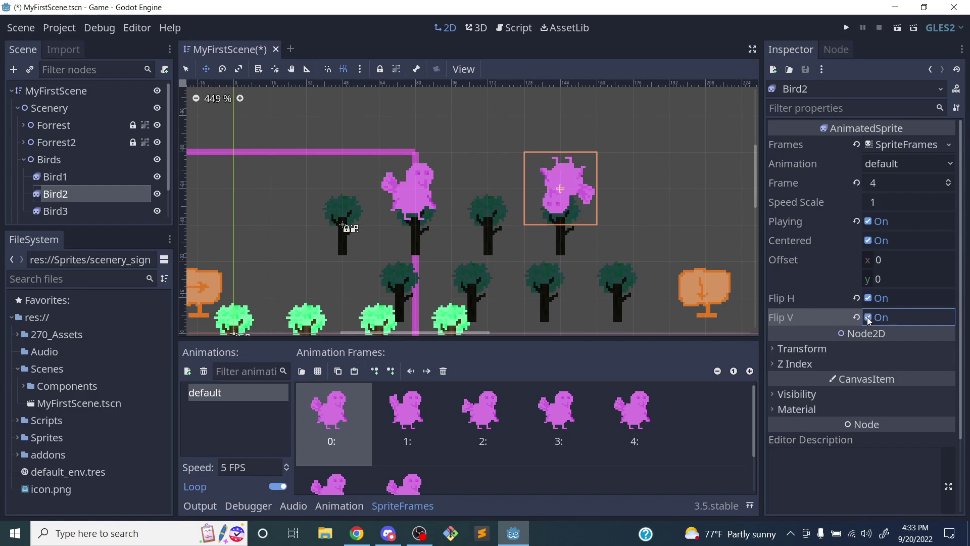
Turn off Flip V for Bird2 so the bird on the last upper dark tree is flipped only horizontally
left_click(869, 318)
scroll(639, 210, "down", 2)
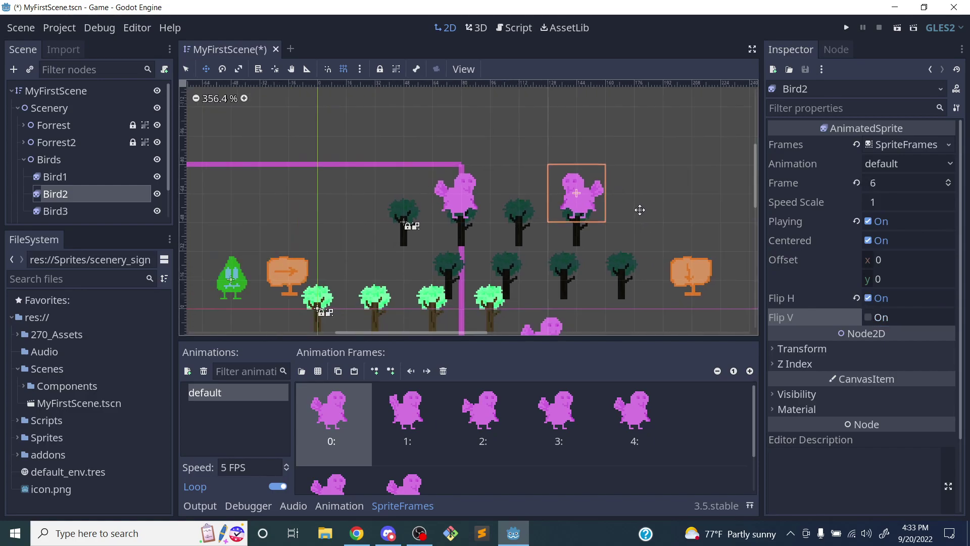
left_click_drag(650, 211, 650, 149)
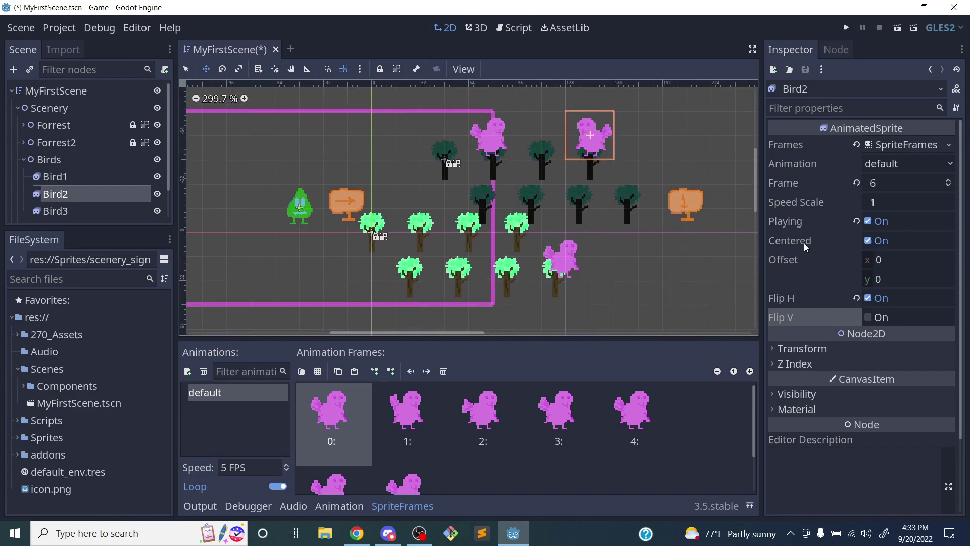
Expand Bird2's Visibility properties and set its Modulate color to a muted greyish pink
left_click(805, 395)
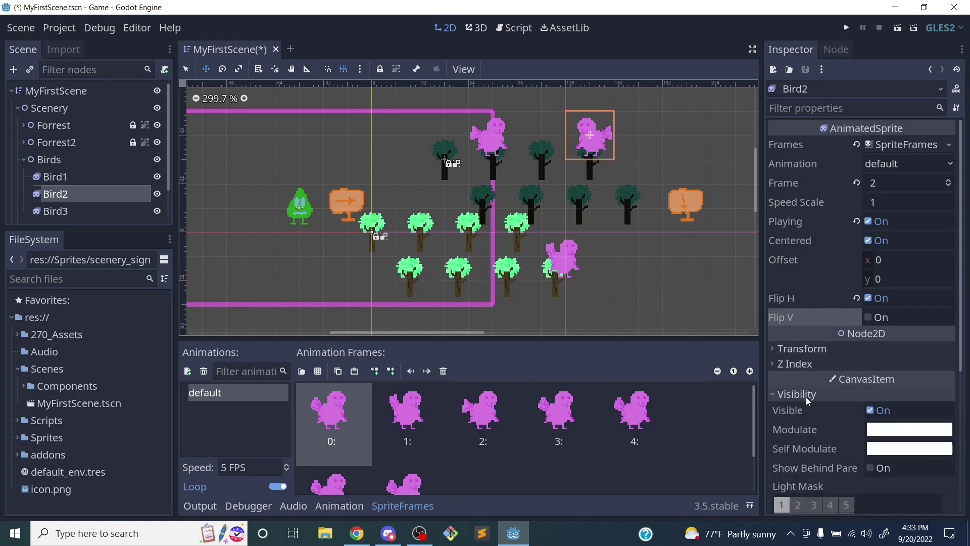
left_click(884, 428)
left_click_drag(764, 237, 708, 208)
left_click(708, 208)
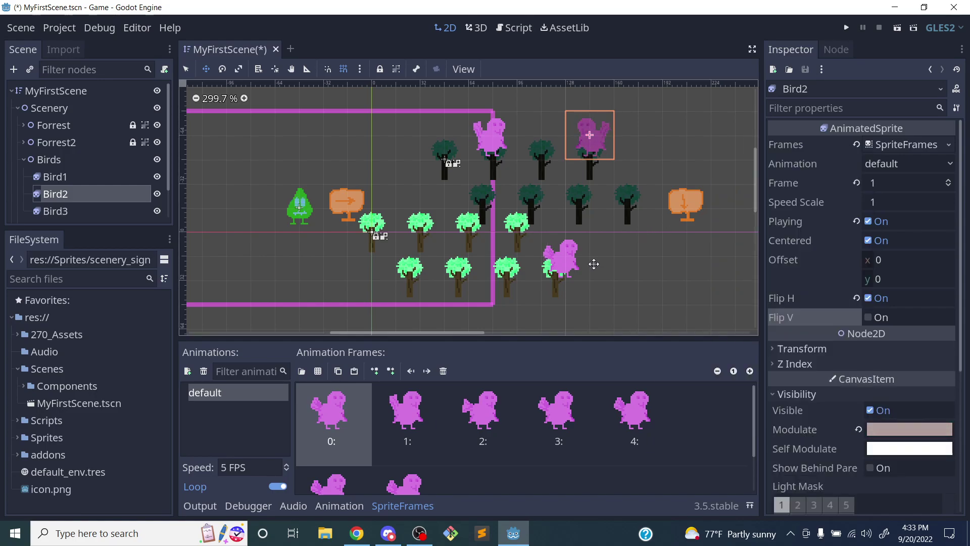
Select Bird3, the bird on the last light green tree, and set its Modulate color to a light dusty pink
scroll(601, 257, "up", 1)
scroll(601, 256, "up", 2)
scroll(598, 290, "down", 1)
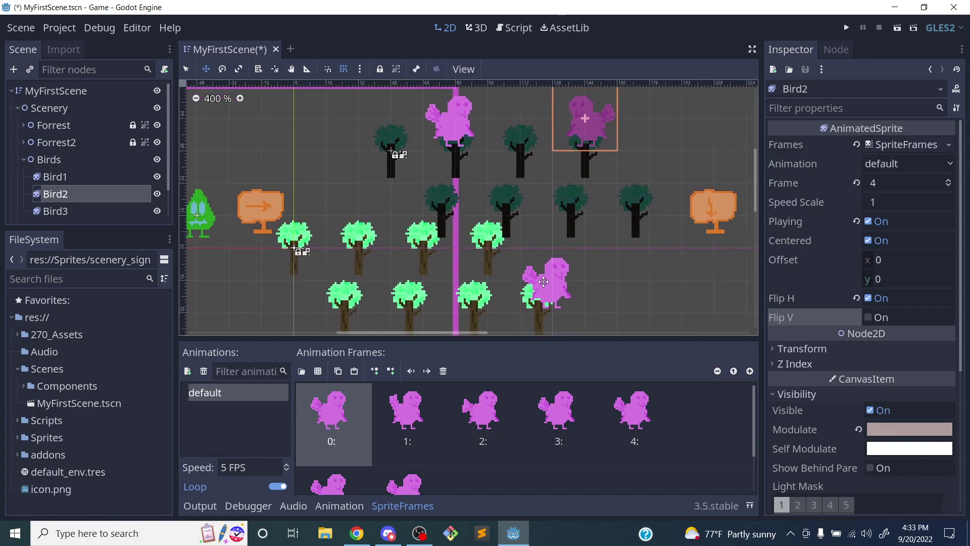
left_click(549, 283)
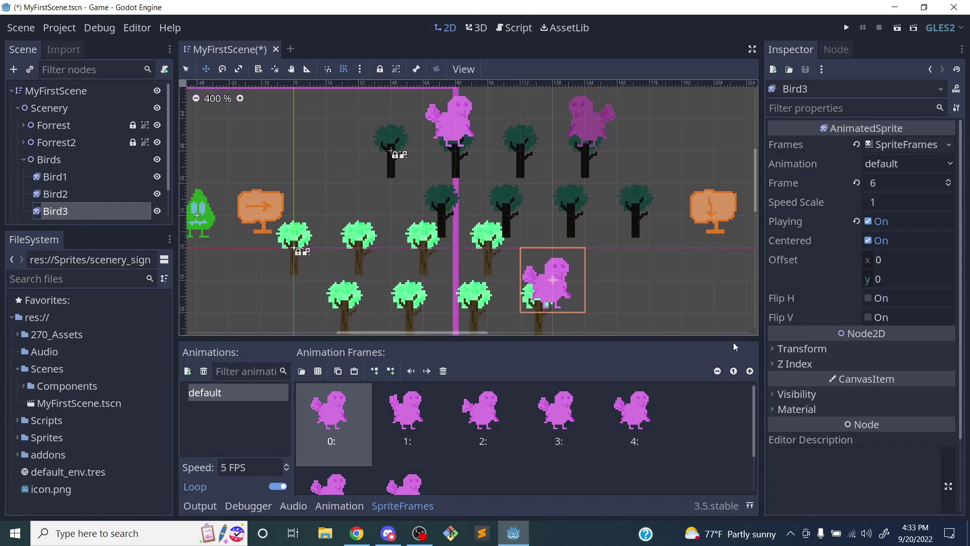
left_click(798, 394)
left_click(889, 429)
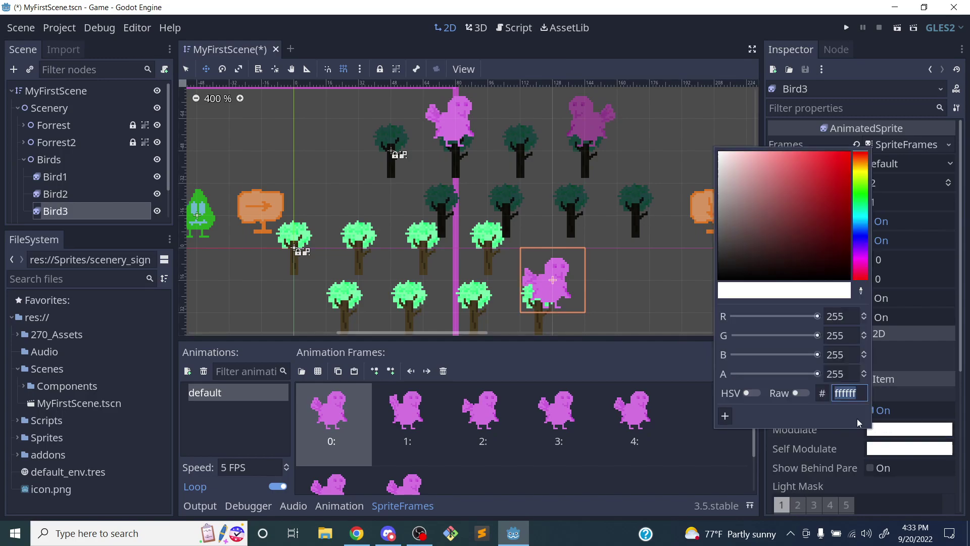
left_click(747, 223)
left_click_drag(747, 221, 854, 247)
left_click_drag(787, 243, 742, 162)
left_click(598, 213)
Collapse the Birds group in the scene tree and save MyFirstScene
scroll(534, 232, "down", 2)
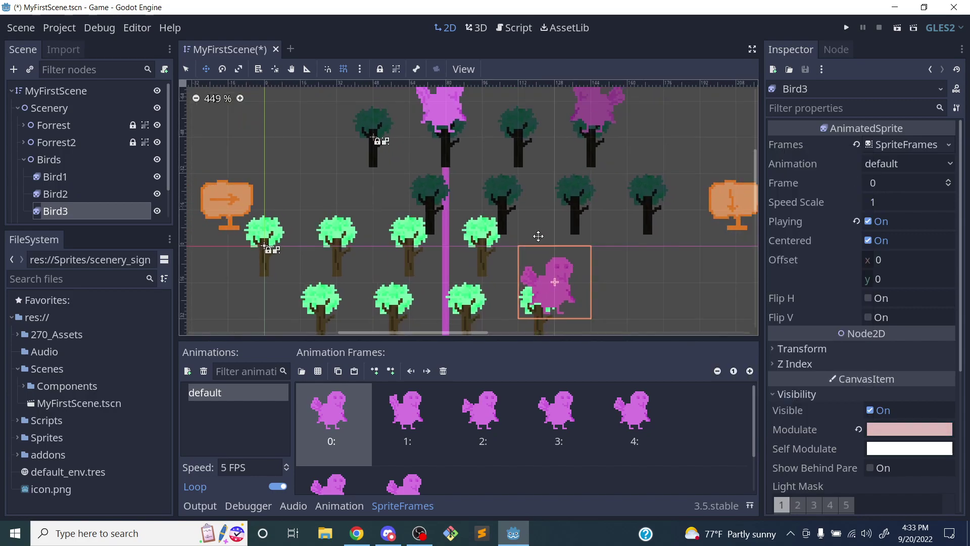
scroll(431, 231, "left", 3)
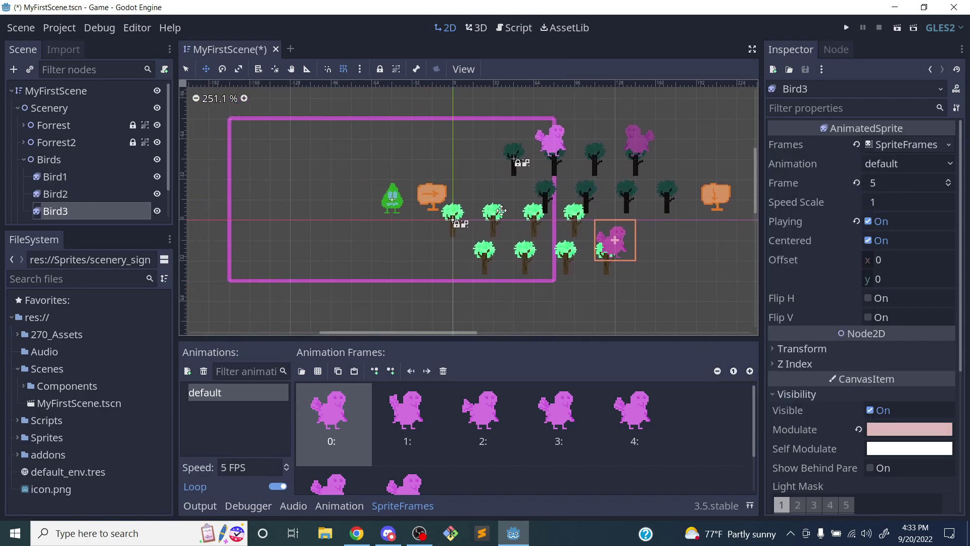
left_click(24, 160)
key("ctrl+s")
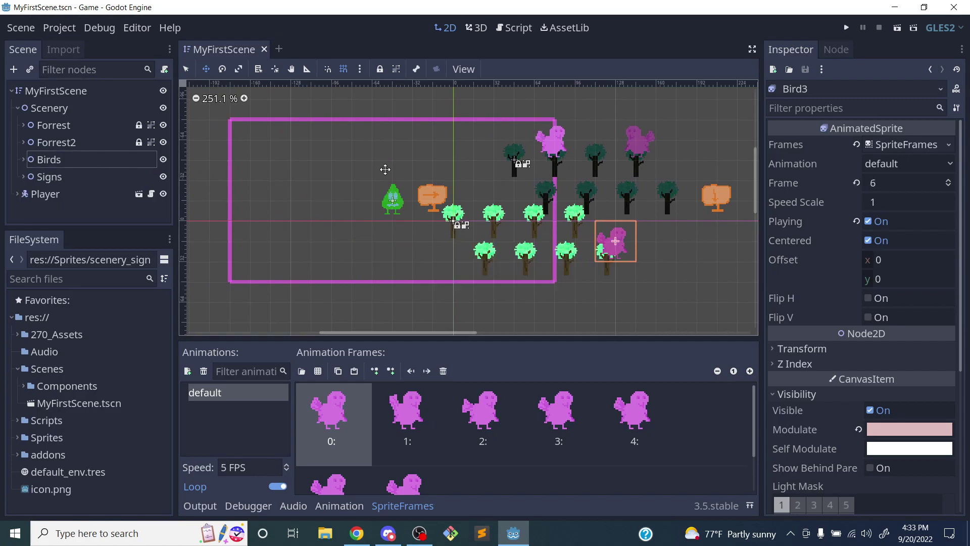
Run the current scene and walk the player right, then up, among the dark trees so all three birds are in view
scroll(397, 205, "right", 2)
scroll(398, 206, "left", 1)
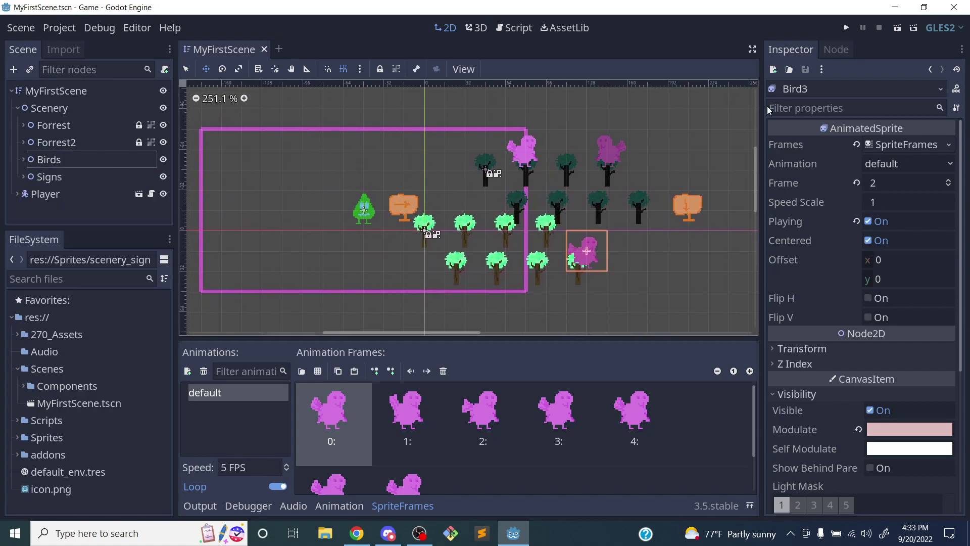
left_click(897, 27)
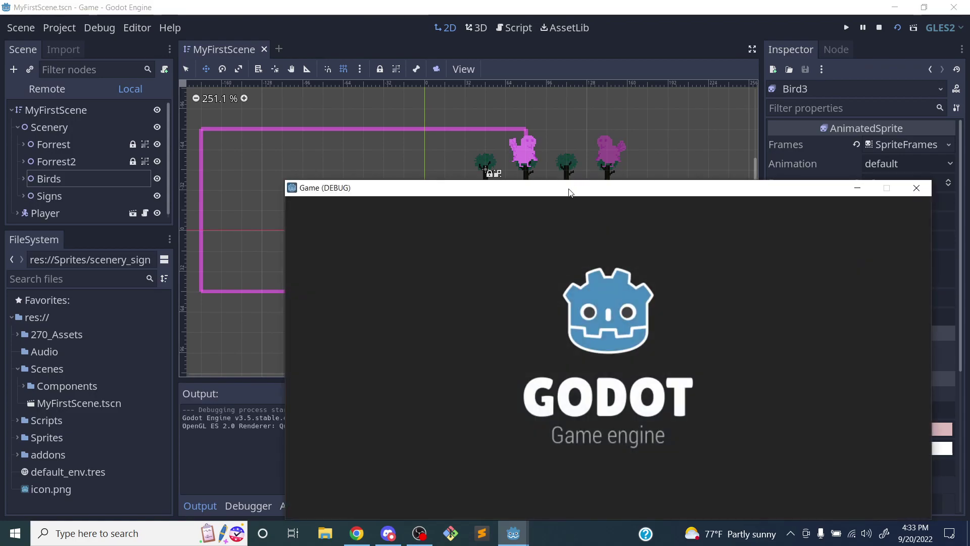
left_click_drag(569, 192, 468, 114)
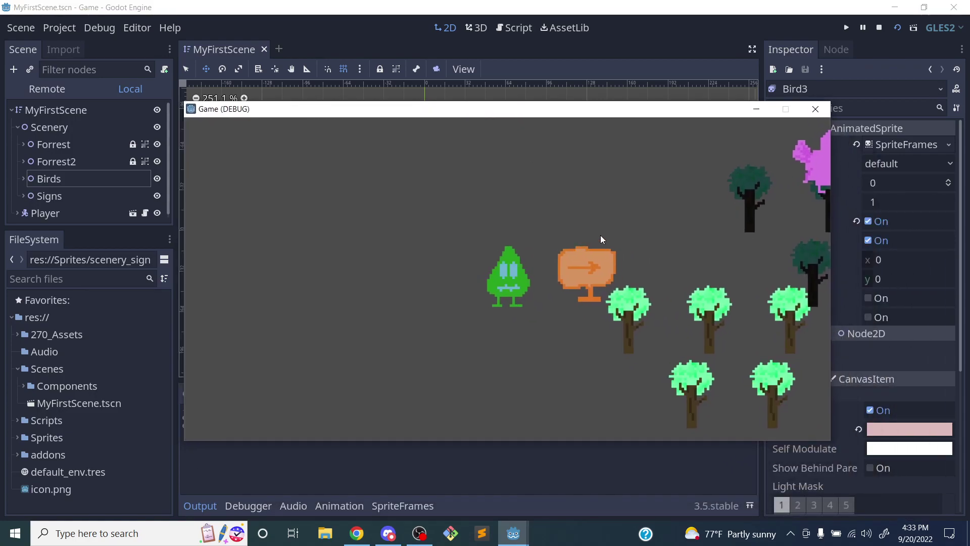
key("Right")
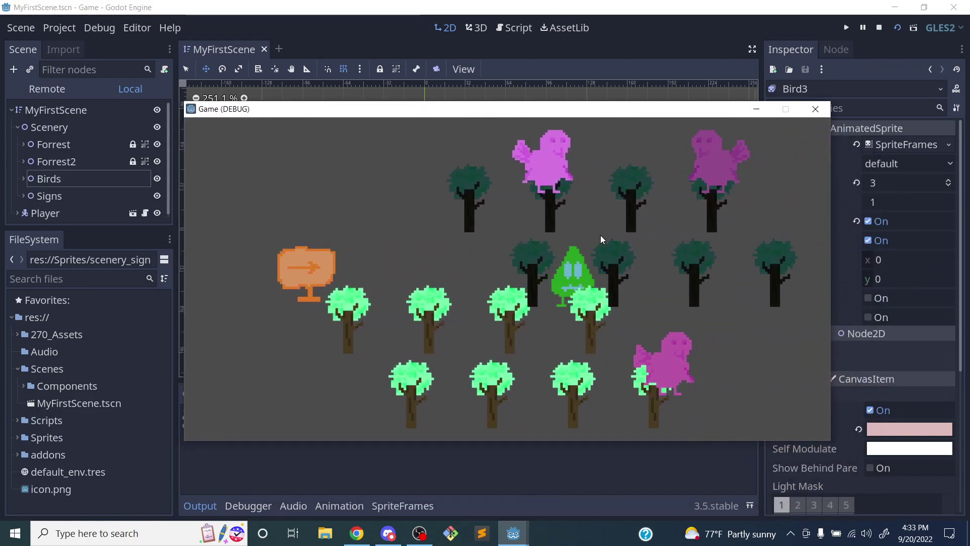
key("Right")
key("Up")
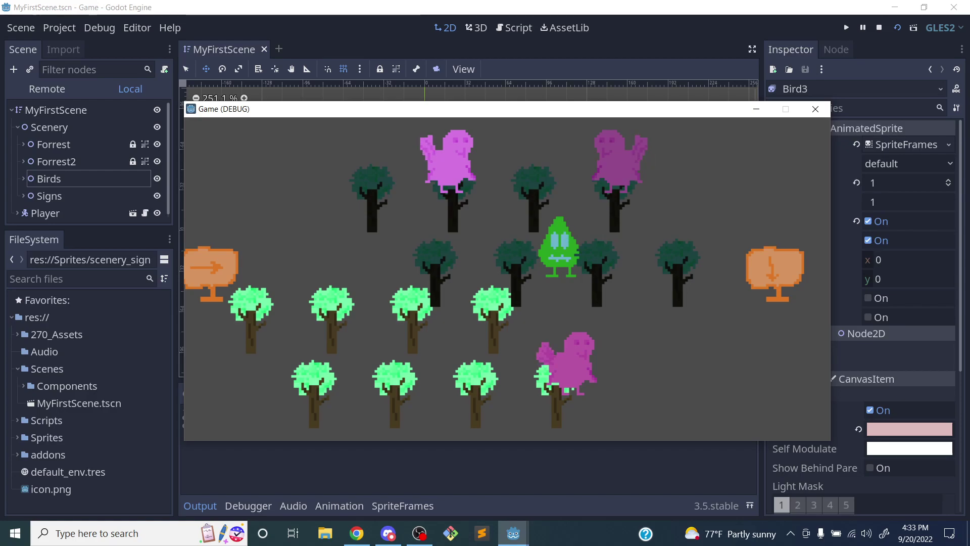
key("super+g")
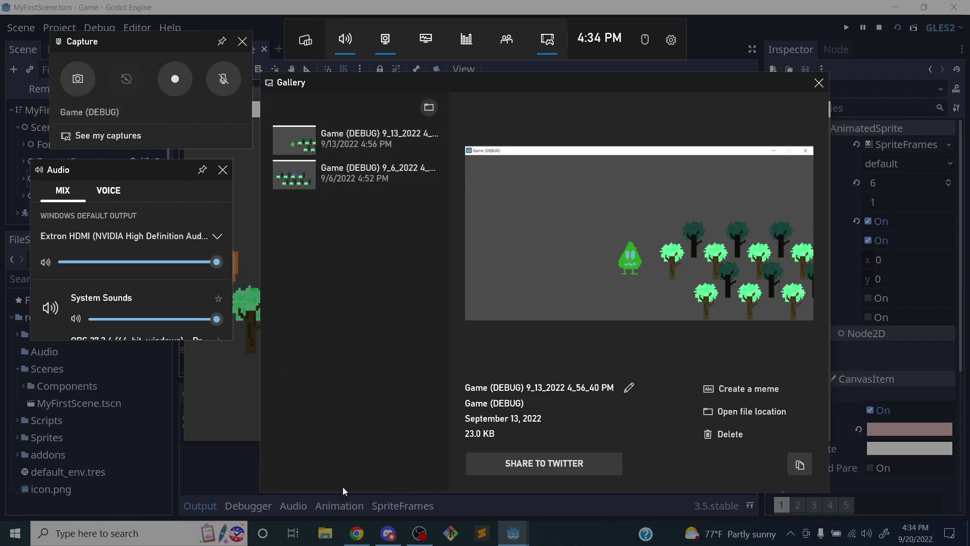
left_click(424, 539)
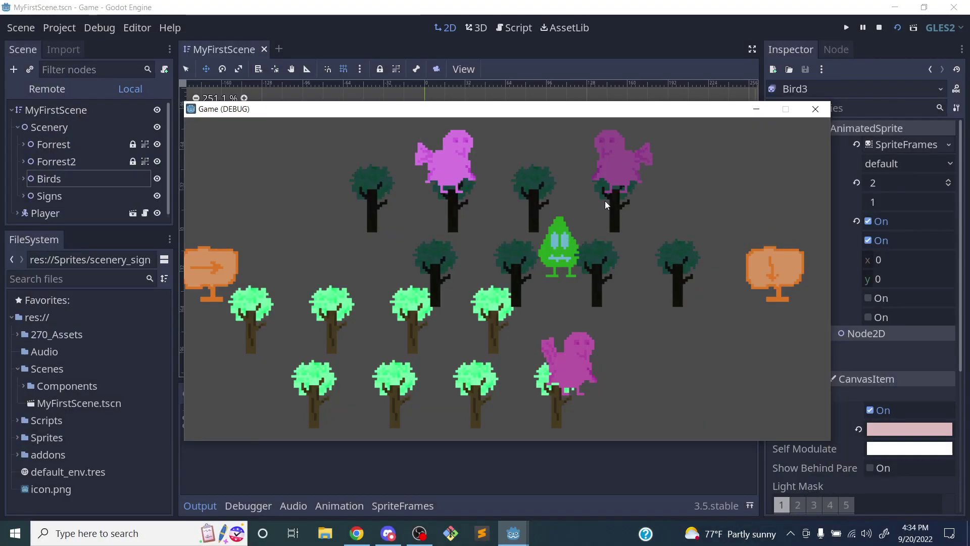
left_click(419, 534)
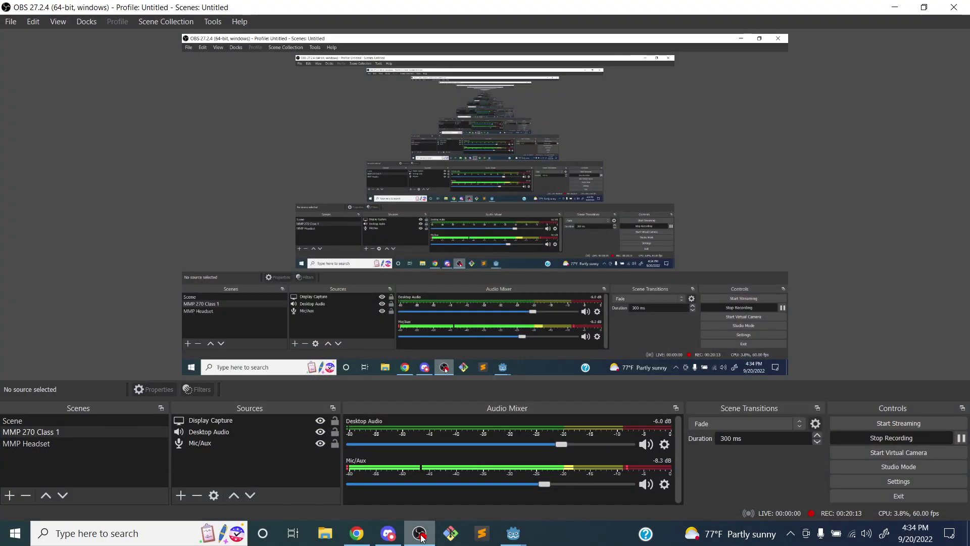
left_click(419, 534)
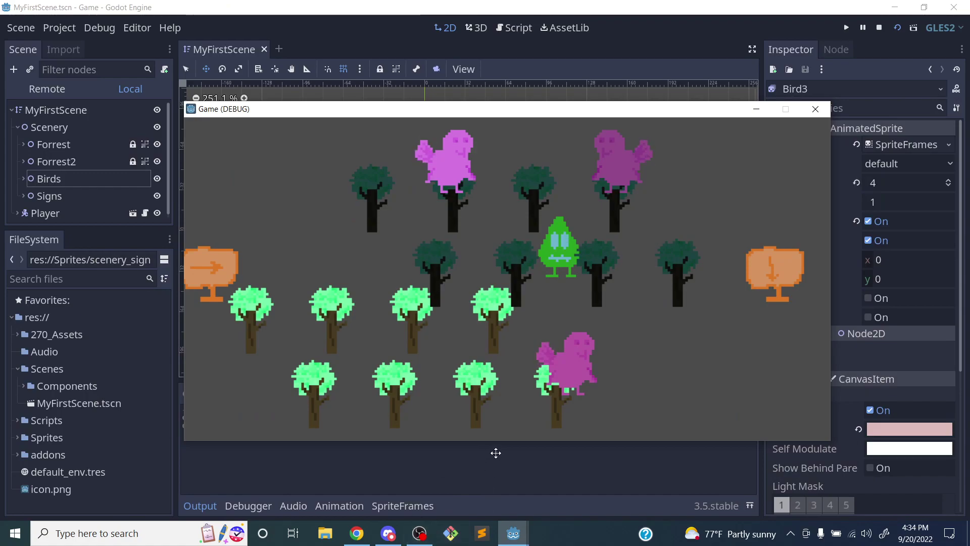
Capture a screenshot of the running game with Xbox Game Bar and show the new capture in its gallery
key("super+g")
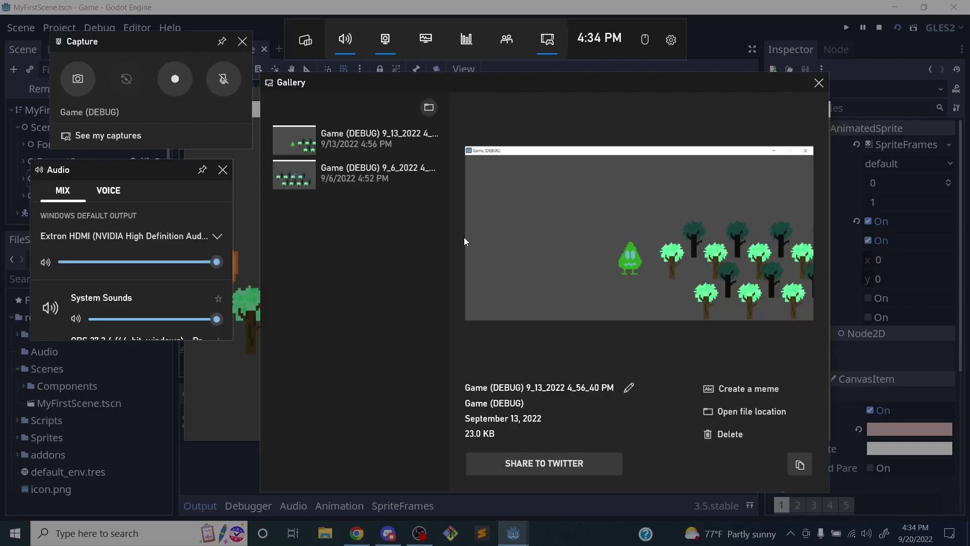
left_click(78, 81)
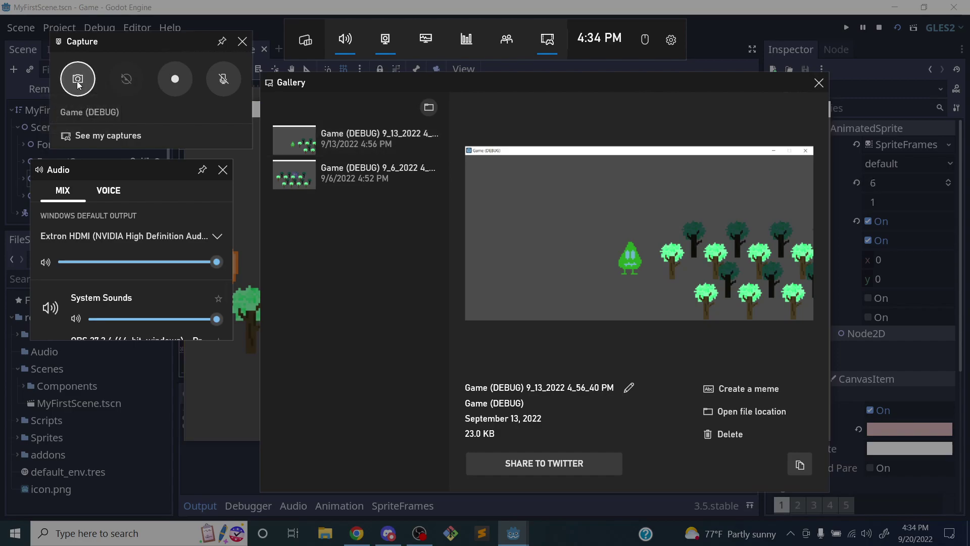
left_click(317, 144)
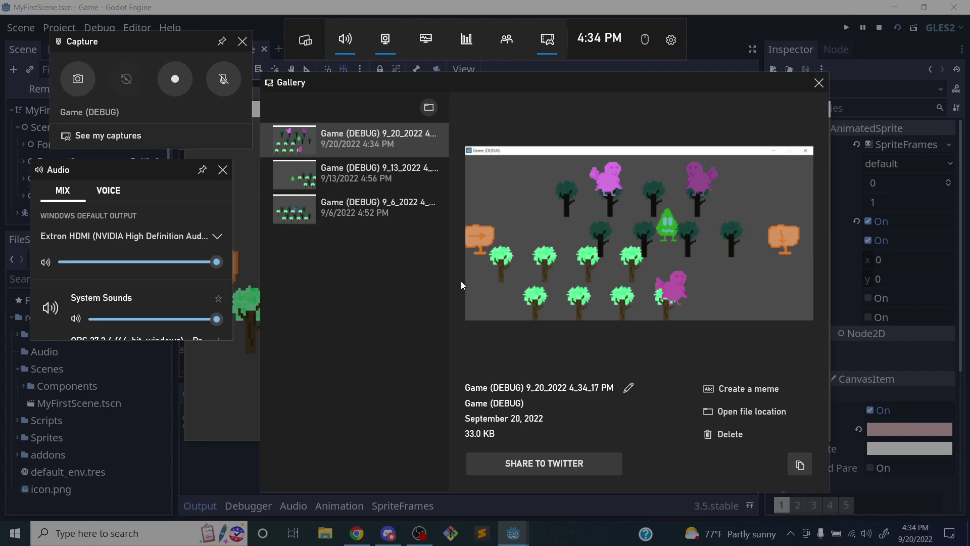
Open the Captures folder in File Explorer and view the screenshot Game (DEBUG) 9_20_2022 4_34_17 PM
left_click(429, 107)
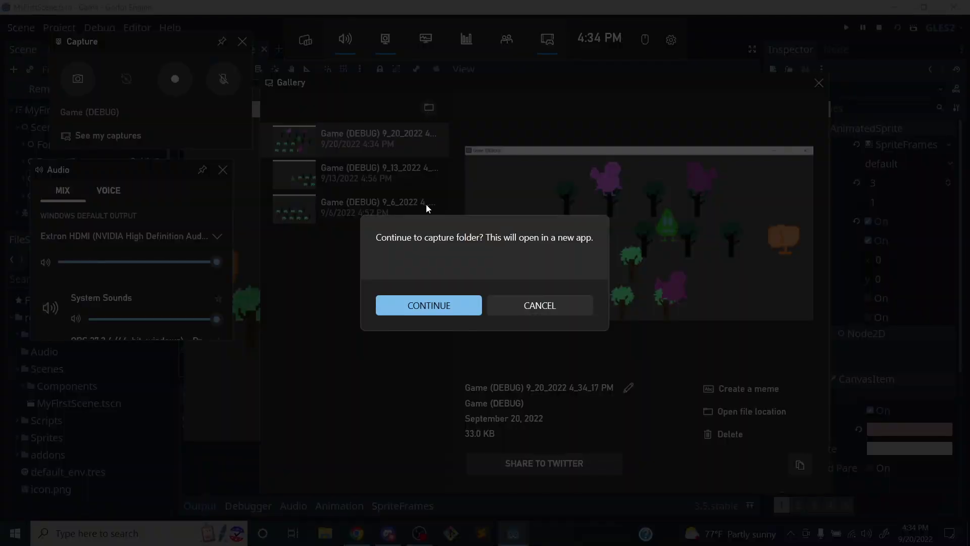
left_click(420, 302)
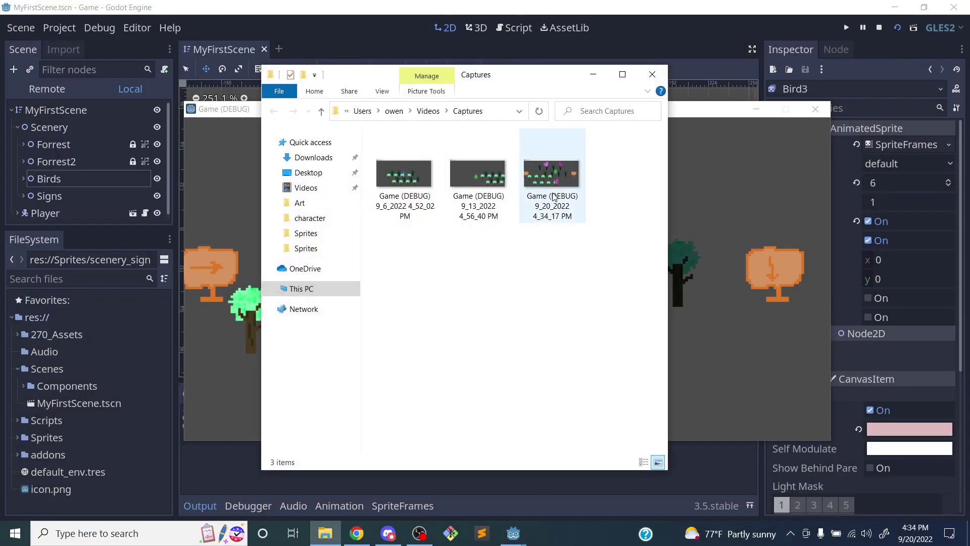
left_click(555, 195)
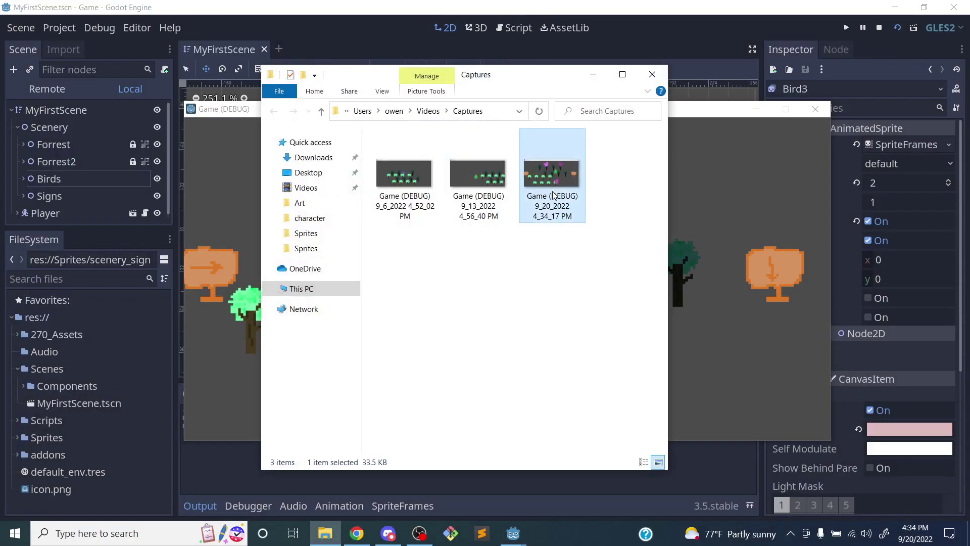
double_click(553, 193)
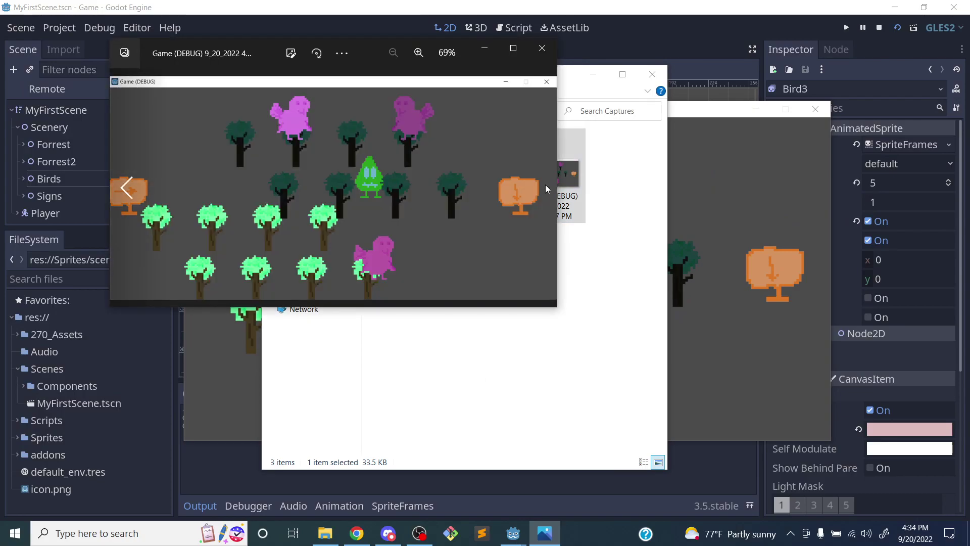